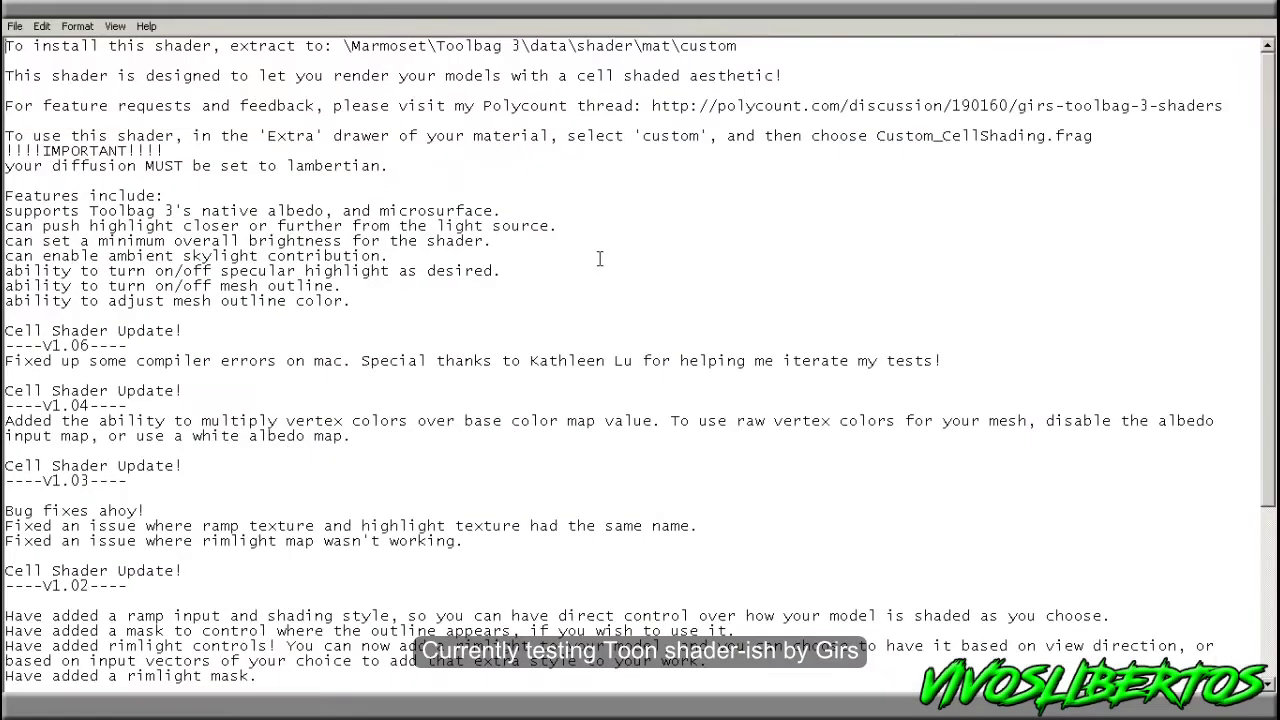
Review the cell shader's readme, covering the Polycount thread address, setup instructions and feature notes.
left_click_drag(745, 105, 1217, 104)
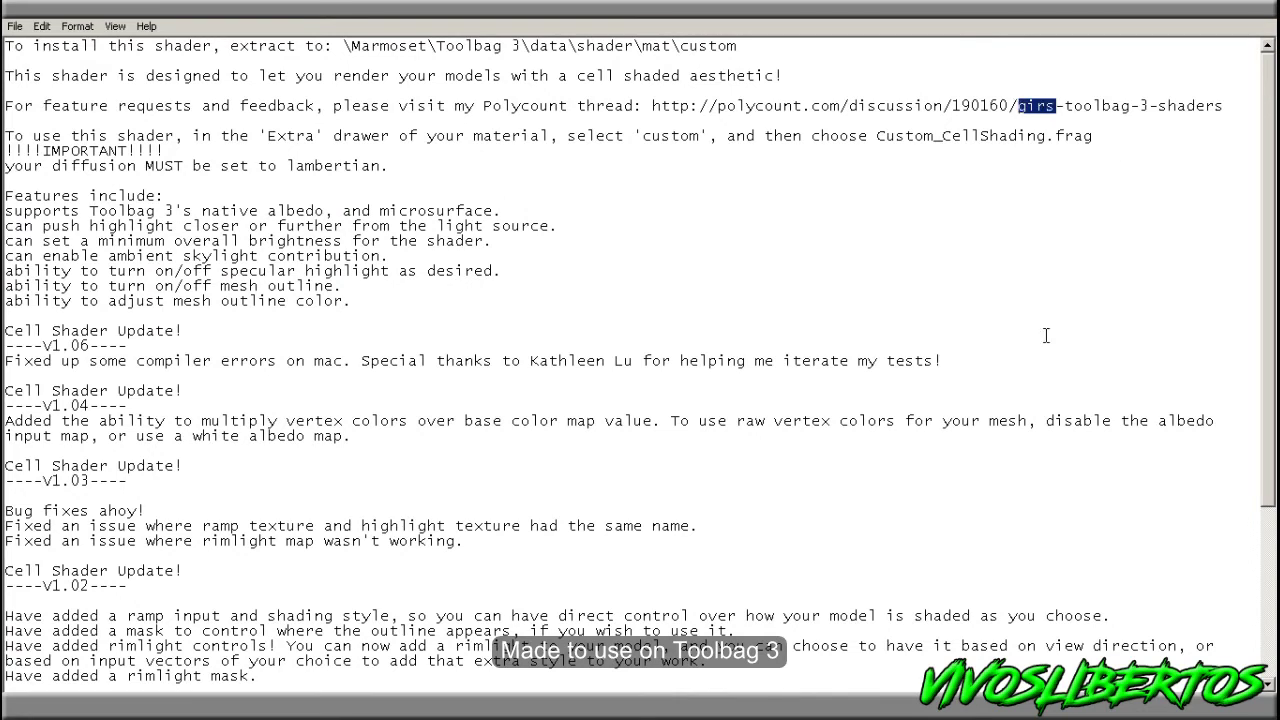
scroll(694, 351, "down", 5)
scroll(690, 349, "up", 5)
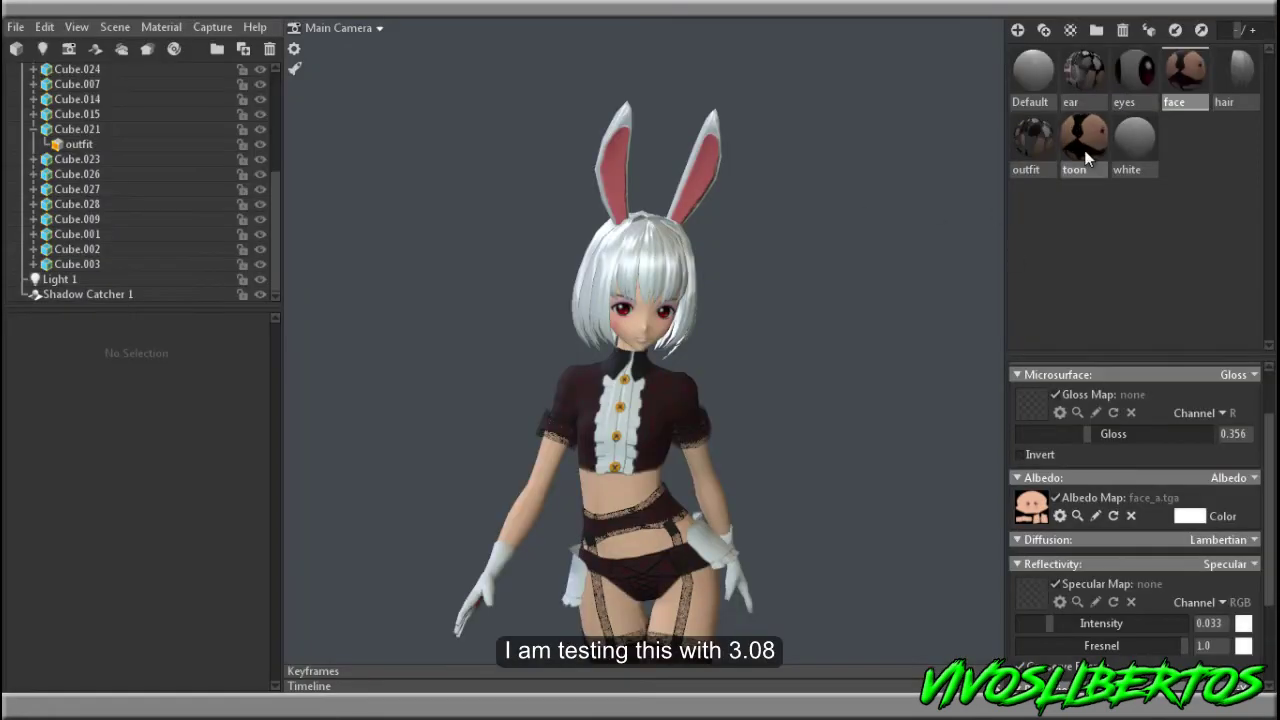
Select the toon material and examine its texture slots and Custom_CellShading.frag parameters.
left_click(1085, 150)
scroll(1167, 549, "down", 10)
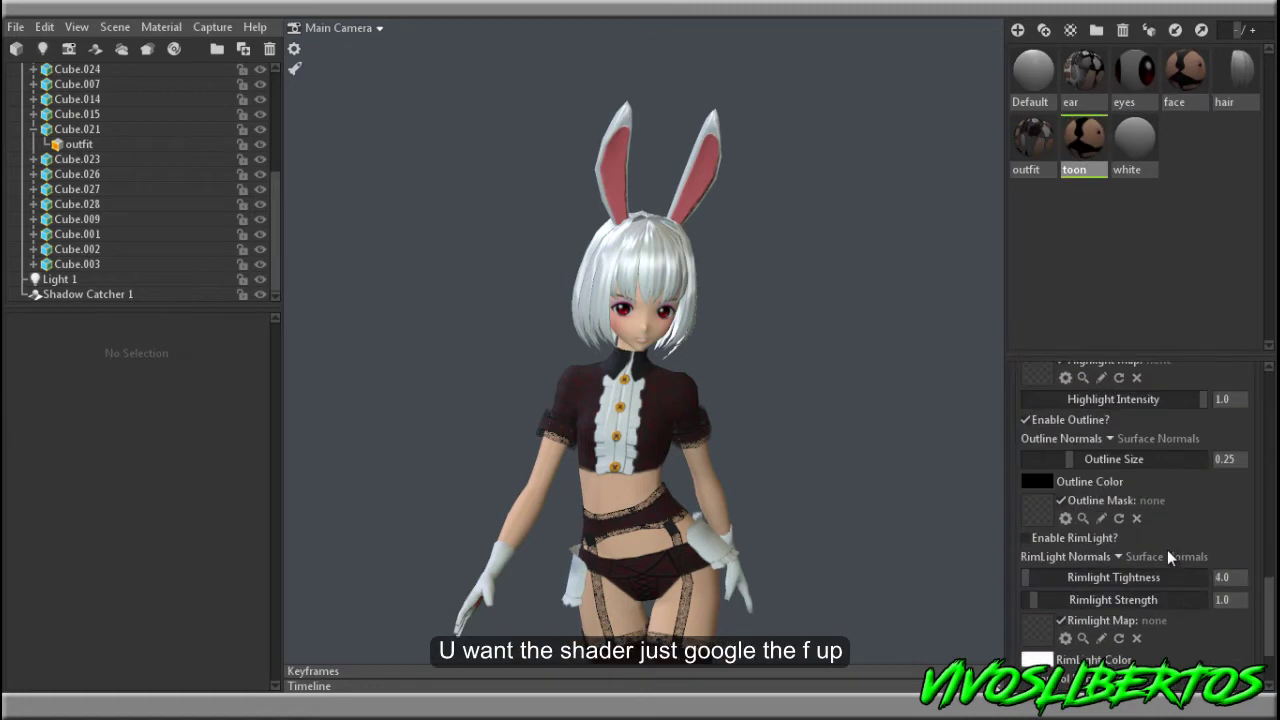
scroll(1160, 545, "up", 10)
scroll(1110, 500, "down", 10)
scroll(1100, 512, "up", 10)
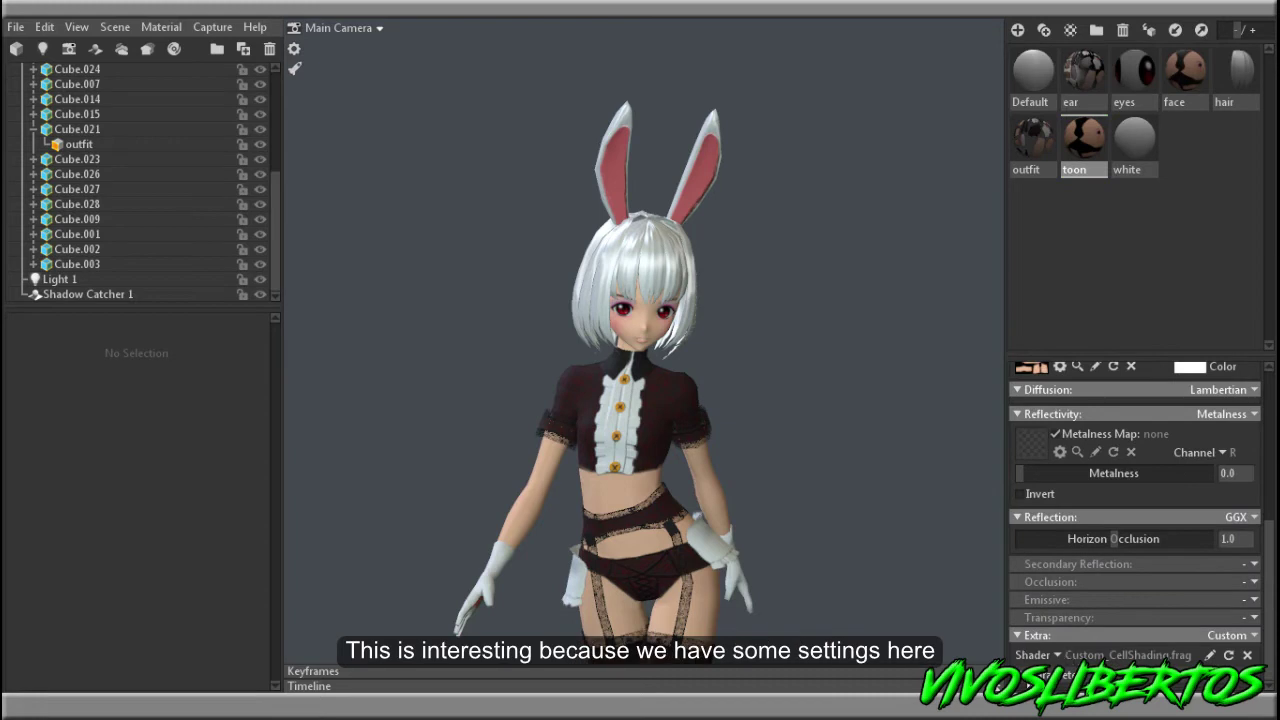
scroll(1100, 590, "down", 5)
scroll(772, 440, "up", 2)
scroll(780, 340, "up", 5)
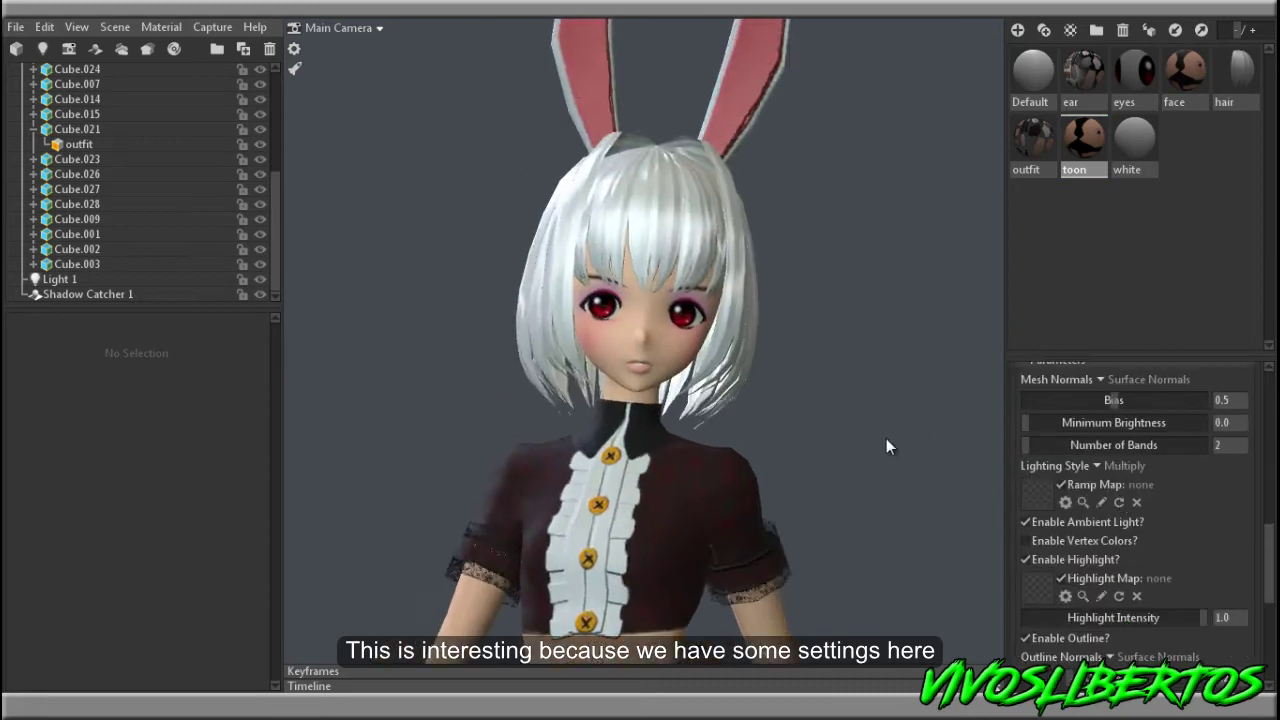
Apply the toon material to the character's face and set its diffusion to Lambertian.
scroll(848, 411, "up", 2)
left_click_drag(618, 352, 620, 354)
scroll(640, 380, "up", 4)
left_click_drag(740, 450, 1270, 473)
scroll(780, 300, "up", 4)
scroll(658, 206, "down", 6)
left_click(1254, 518)
left_click(1200, 574)
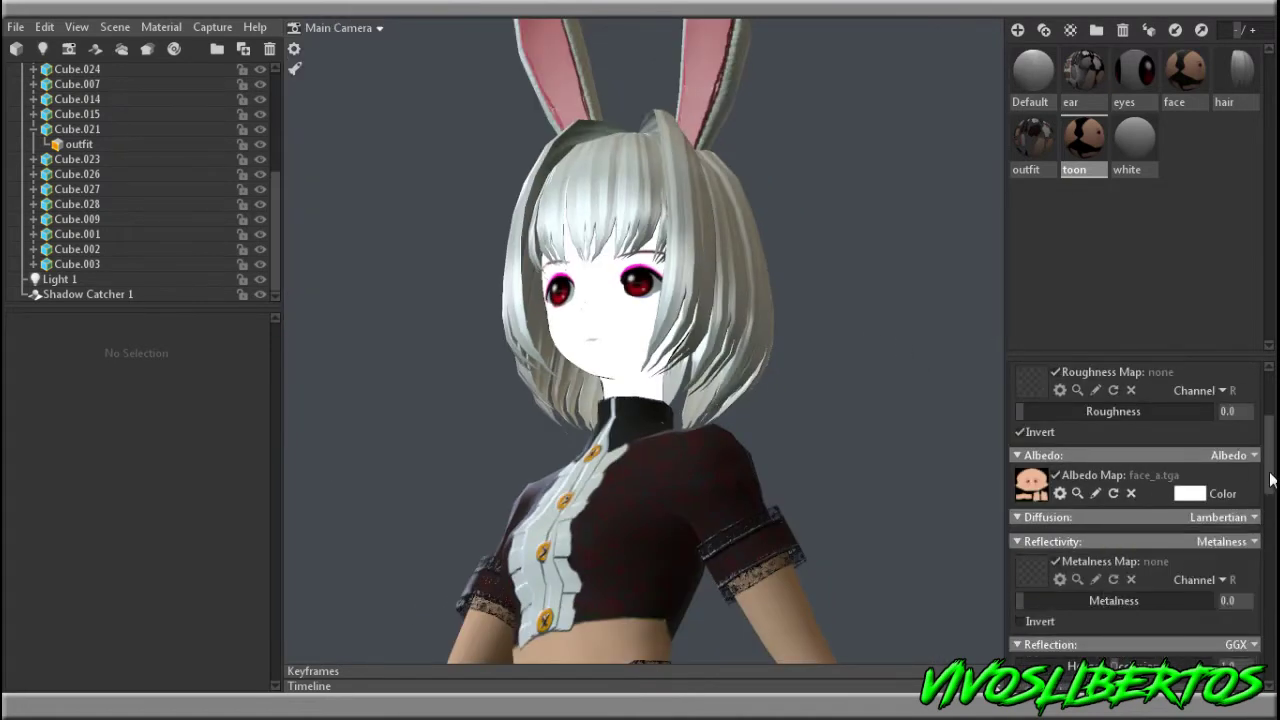
Hide Light 1 in the scene.
scroll(1180, 570, "down", 3)
scroll(560, 302, "down", 3)
left_click_drag(541, 300, 287, 280)
left_click(259, 280)
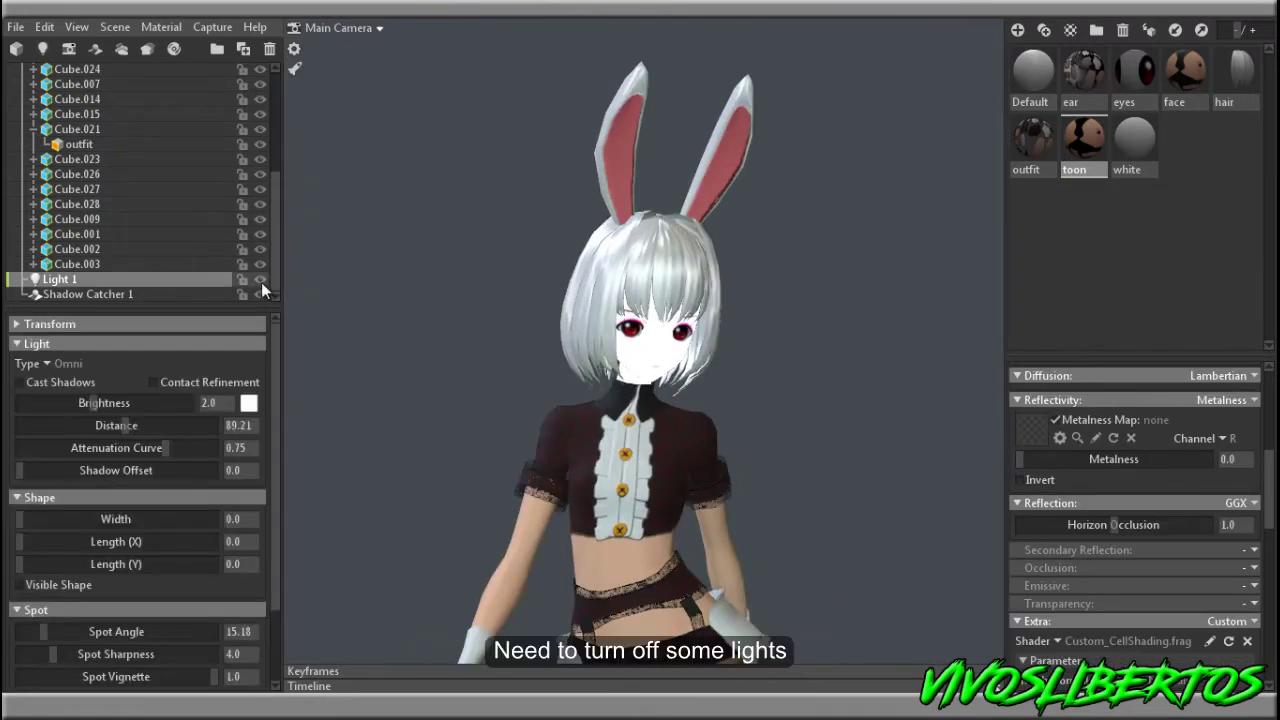
scroll(522, 272, "down", 5)
left_click(259, 280)
Examine the toon-shaded face and hair up close from several angles.
scroll(884, 500, "up", 8)
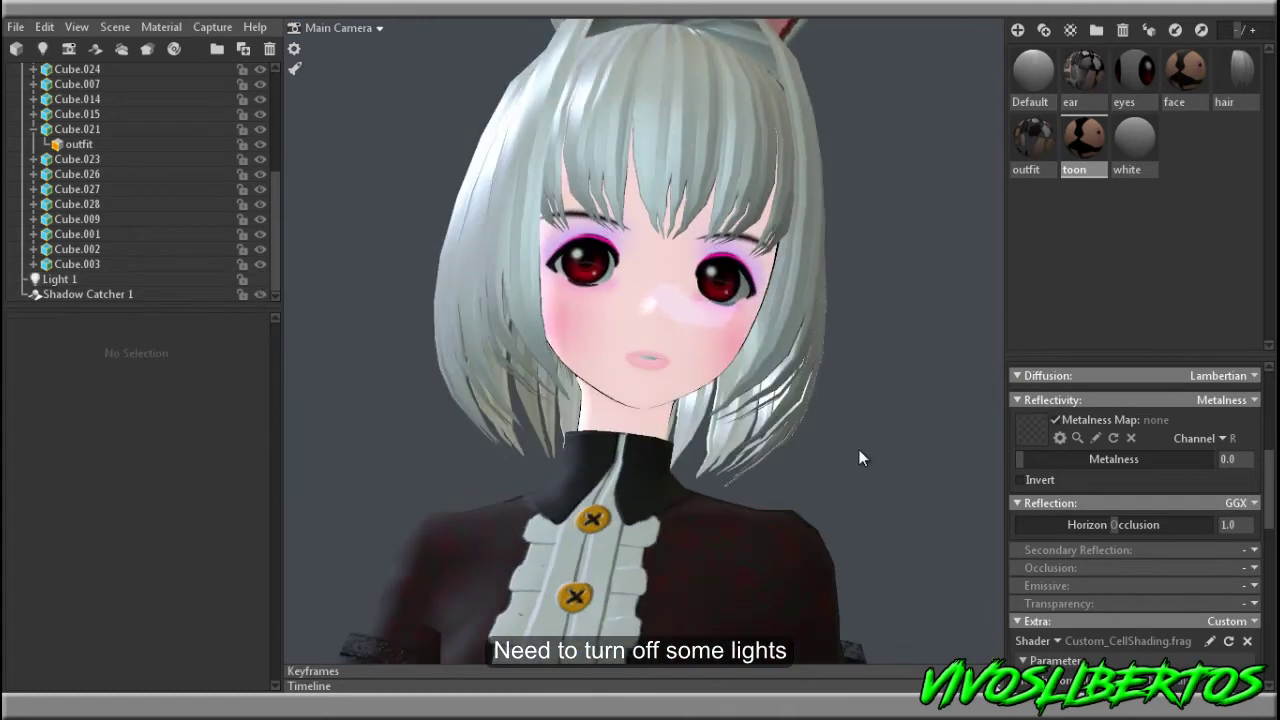
left_click_drag(836, 463, 910, 408)
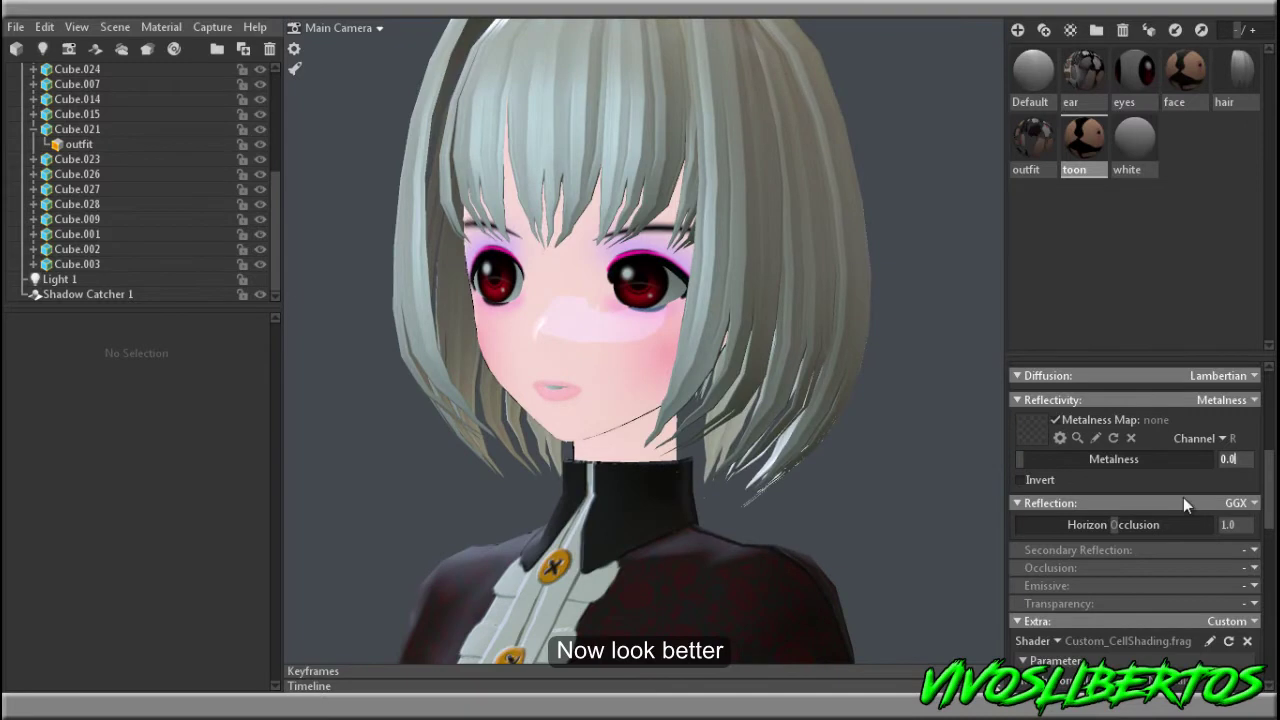
left_click(509, 303)
left_click(545, 462)
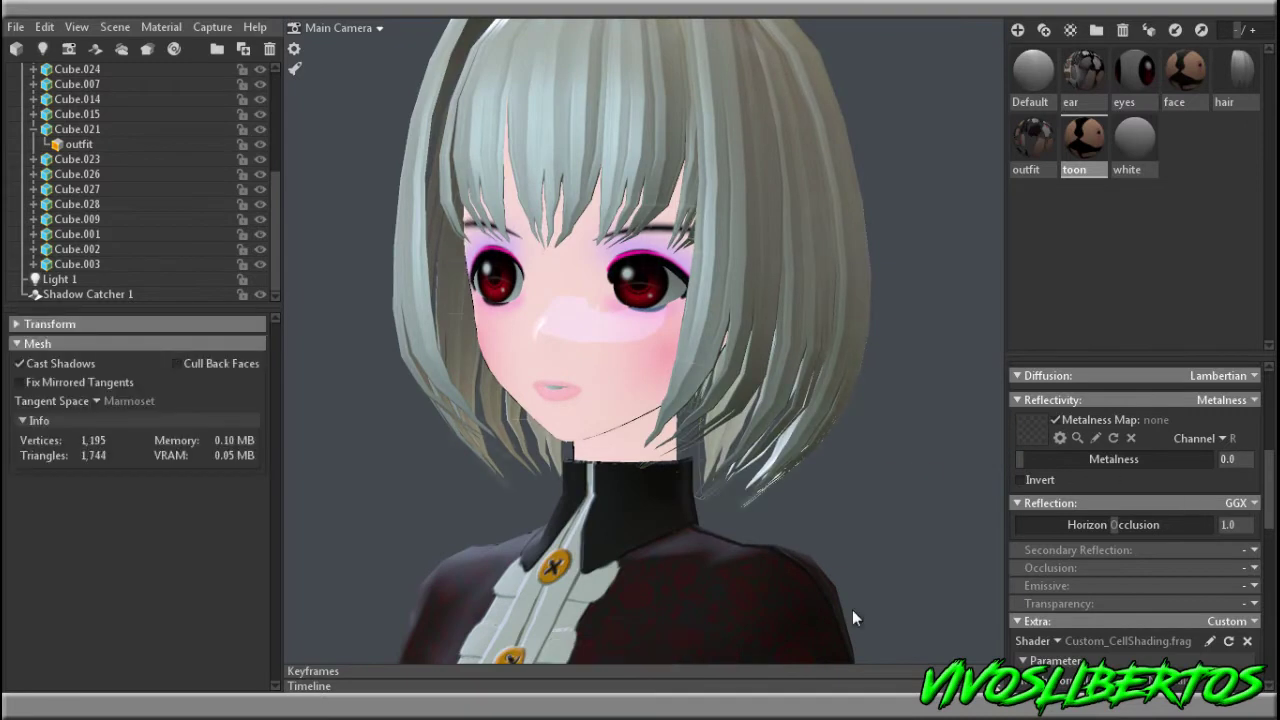
left_click_drag(720, 532, 863, 364)
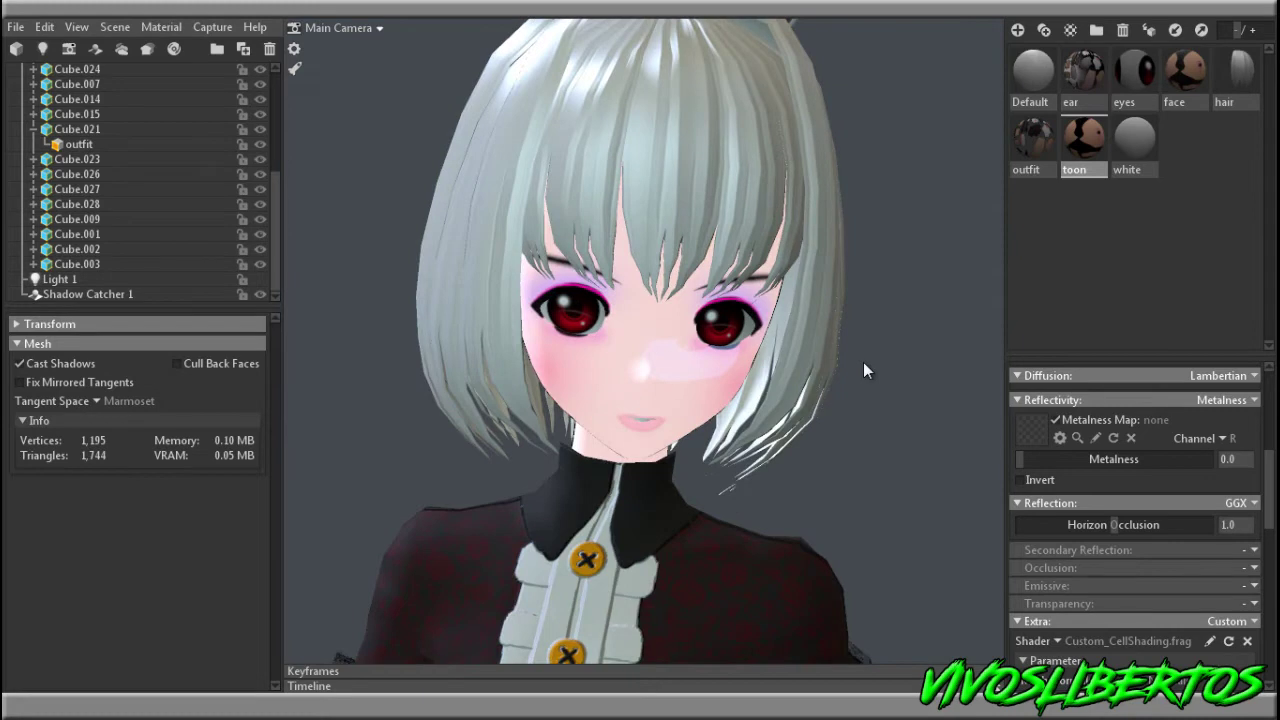
left_click(894, 251)
scroll(860, 257, "up", 3)
scroll(815, 300, "down", 2)
left_click(766, 341)
Assign the original face material to the head for comparison, and reapply the toon material.
mouse_move(1185, 72)
left_mouse_down()
mouse_move(803, 374)
mouse_move(664, 404)
left_mouse_up()
scroll(833, 286, "up", 1)
scroll(890, 266, "down", 3)
left_click_drag(920, 258, 926, 214)
scroll(810, 216, "up", 3)
left_click_drag(1090, 154, 645, 390)
left_click_drag(690, 370, 751, 227)
scroll(751, 227, "down", 3)
scroll(755, 230, "up", 3)
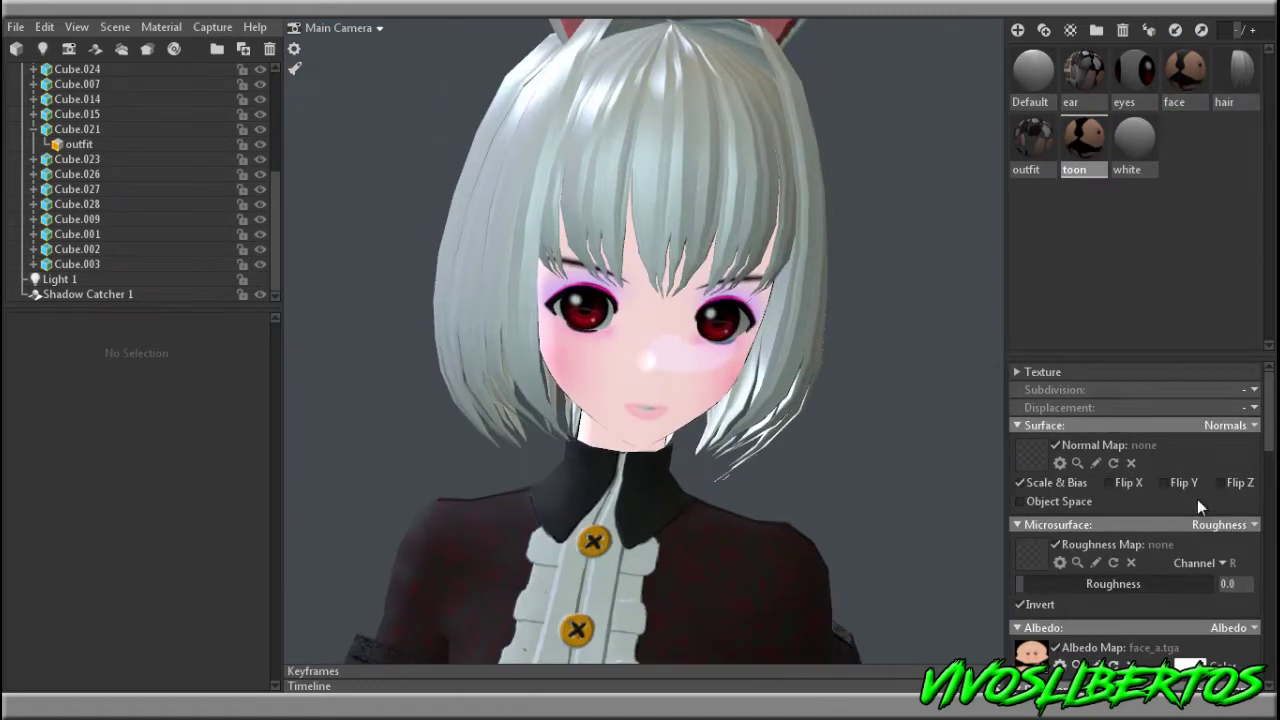
Set the toon material's roughness to 1.0.
left_click_drag(888, 455, 1126, 460)
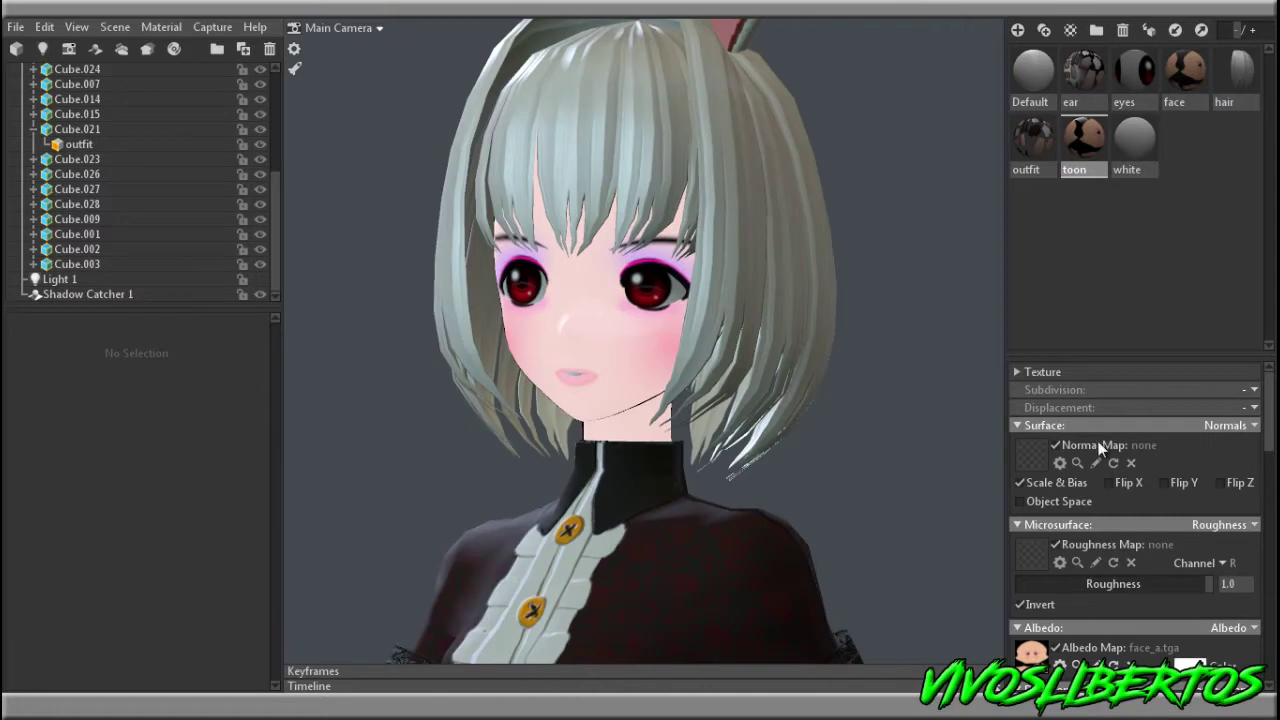
left_click_drag(1267, 438, 1274, 412)
scroll(1131, 516, "down", 5)
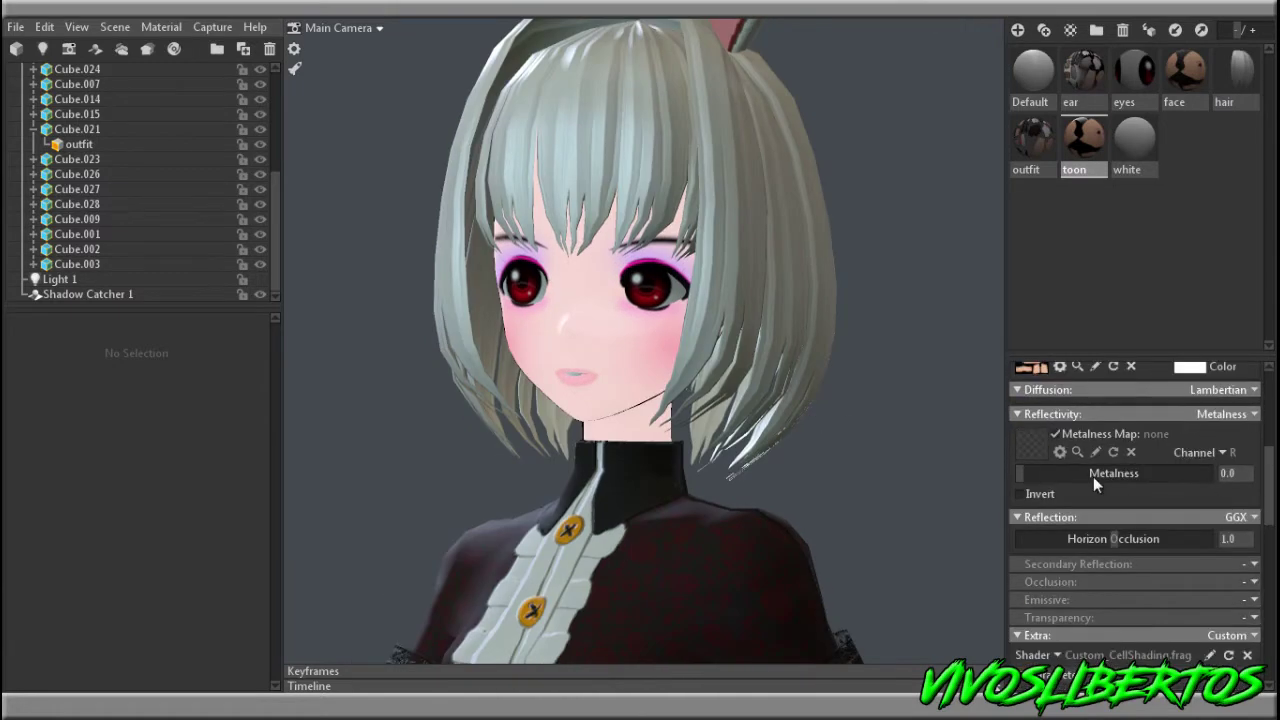
Set the cell shader's Bias to 0.563 and Minimum Brightness to 0.326.
scroll(1270, 560, "down", 5)
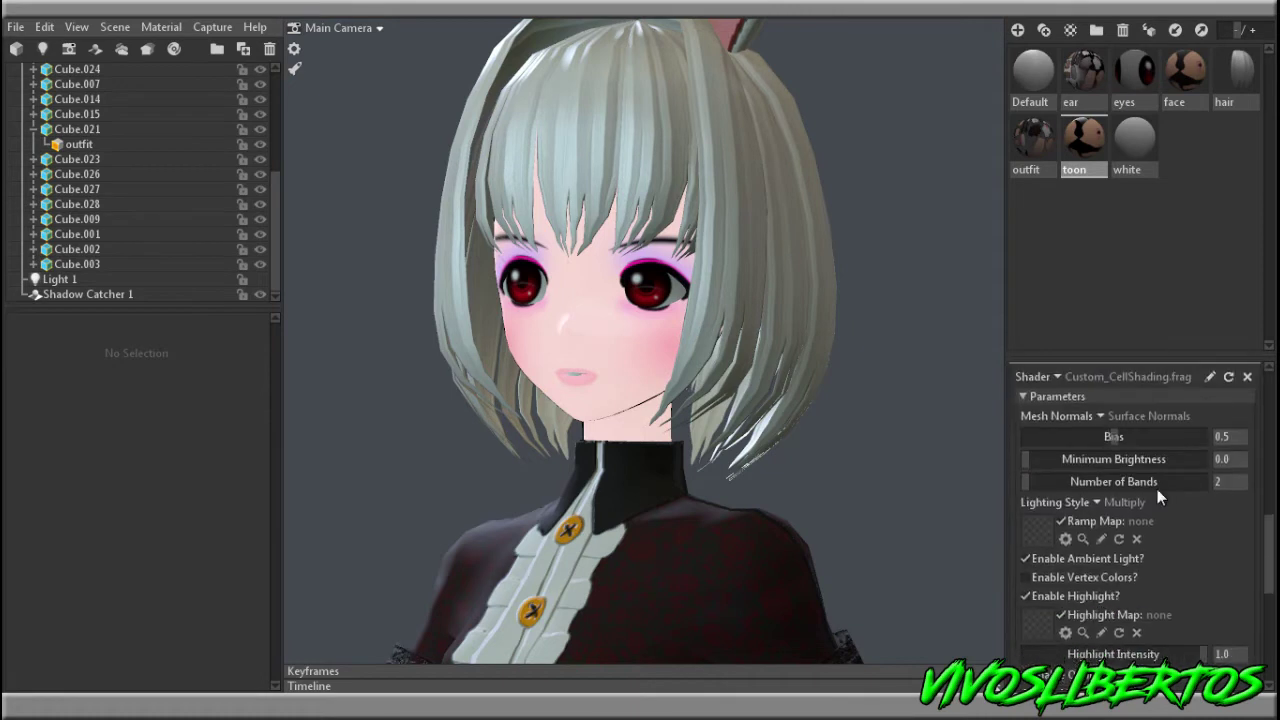
mouse_move(1190, 440)
left_mouse_down()
mouse_move(1029, 441)
mouse_move(1142, 447)
mouse_move(989, 468)
left_mouse_up()
mouse_move(1081, 484)
left_mouse_down()
mouse_move(1141, 490)
mouse_move(1058, 496)
left_mouse_up()
Disable the toon material's ambient light, toggling it to compare the effect on the face.
left_click(1031, 558)
left_click(1031, 557)
left_click(1031, 556)
left_click_drag(862, 458, 788, 425)
scroll(937, 543, "up", 3)
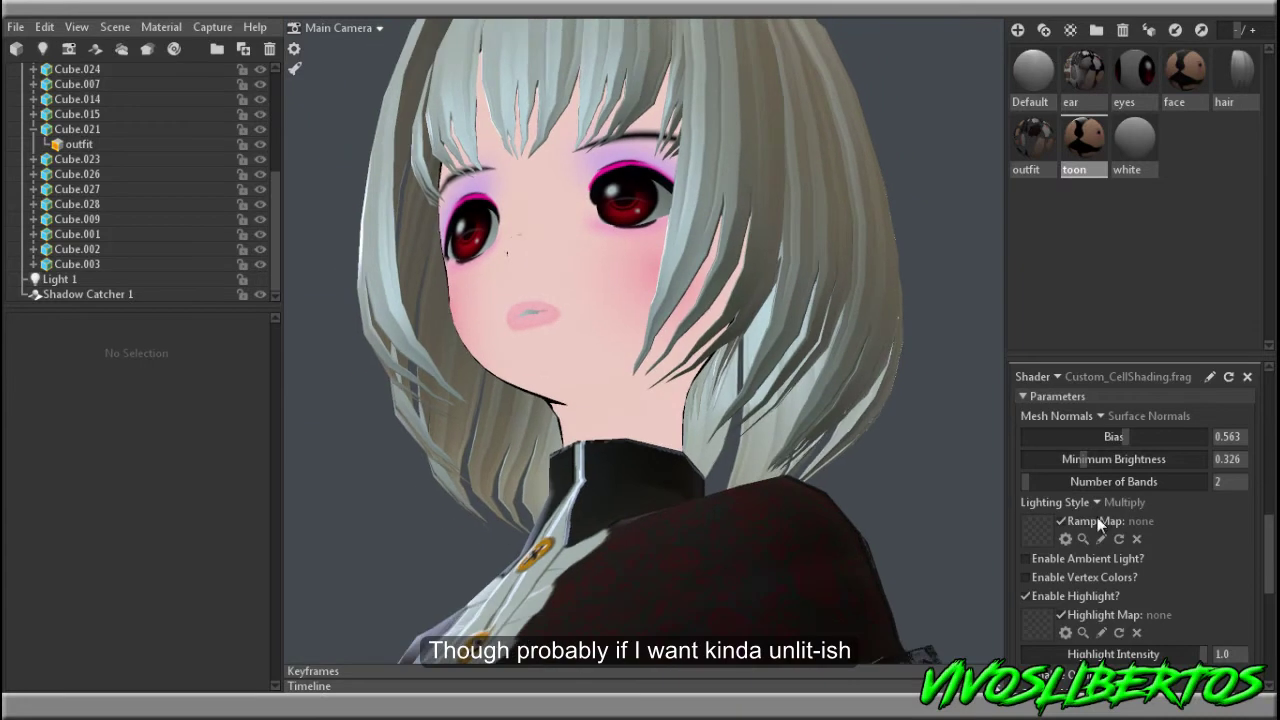
scroll(1115, 522, "down", 3)
left_click(1045, 471)
left_click(1045, 468)
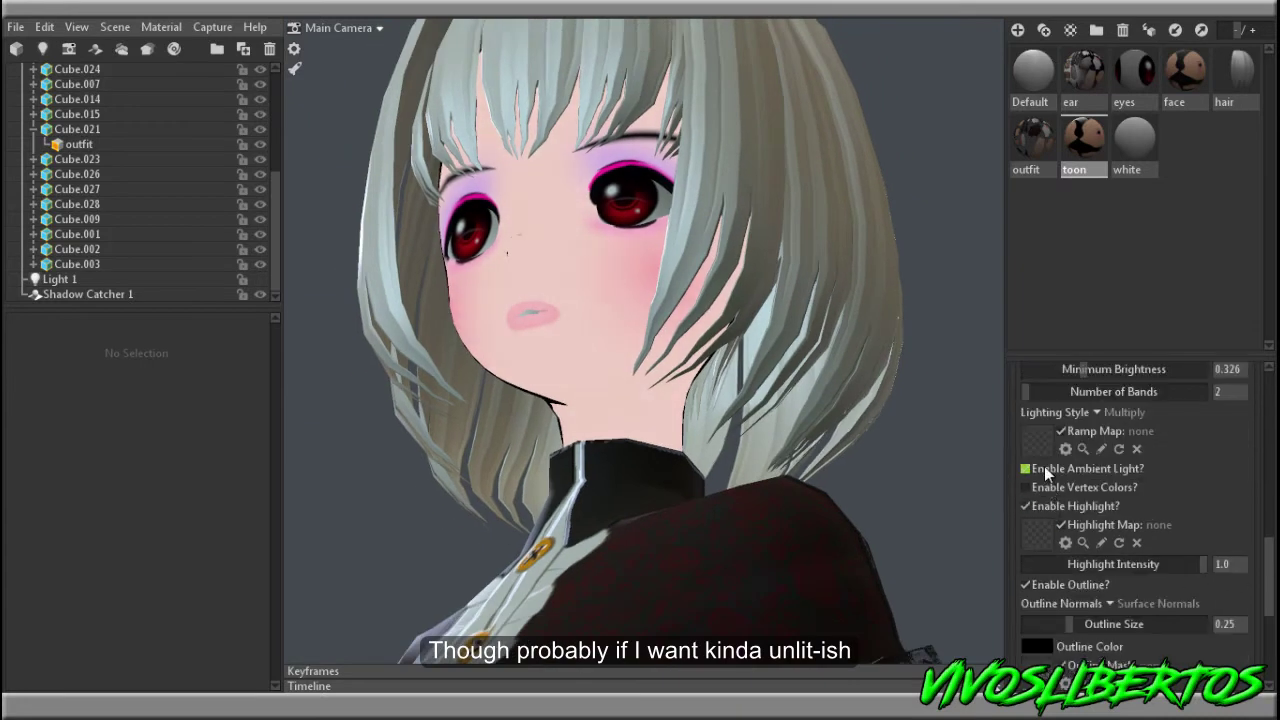
Toggle the toon material's outline to compare the look, leave it enabled, and set the Outline Size to 0.257.
scroll(1100, 565, "down", 3)
left_click(1048, 499)
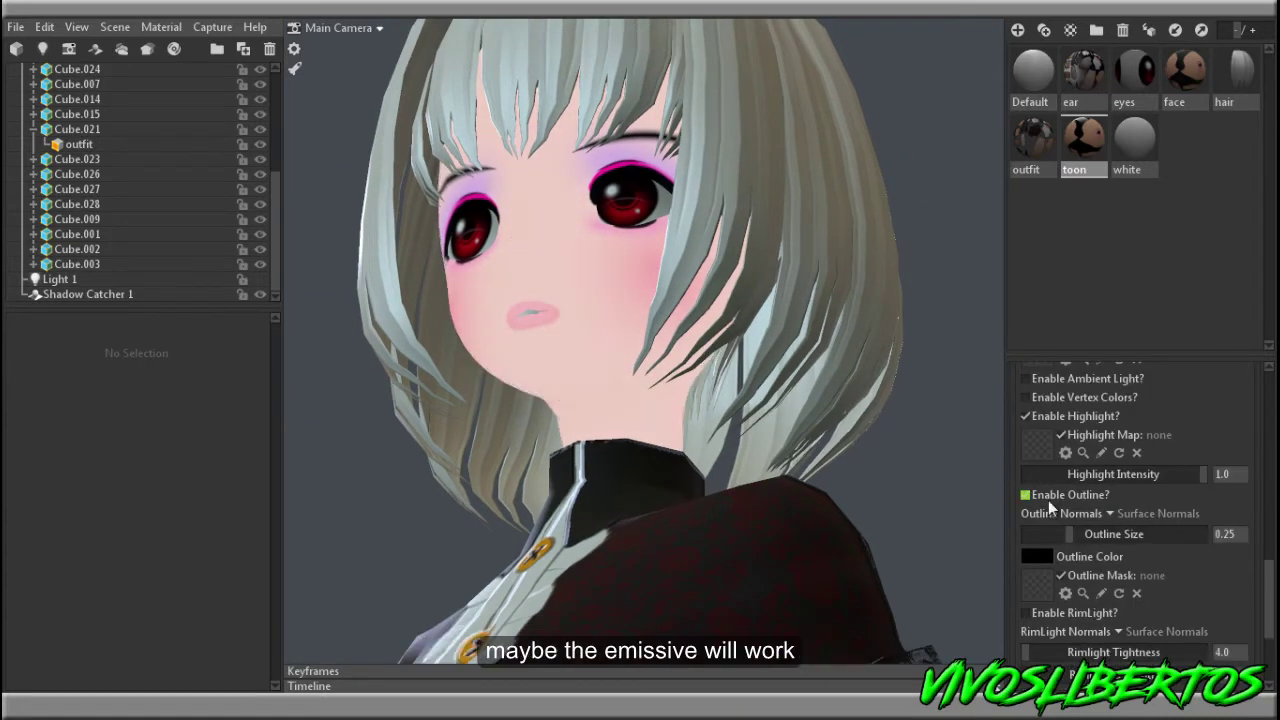
left_click_drag(1085, 545, 1133, 549)
left_click_drag(829, 432, 965, 455)
scroll(1168, 566, "down", 1)
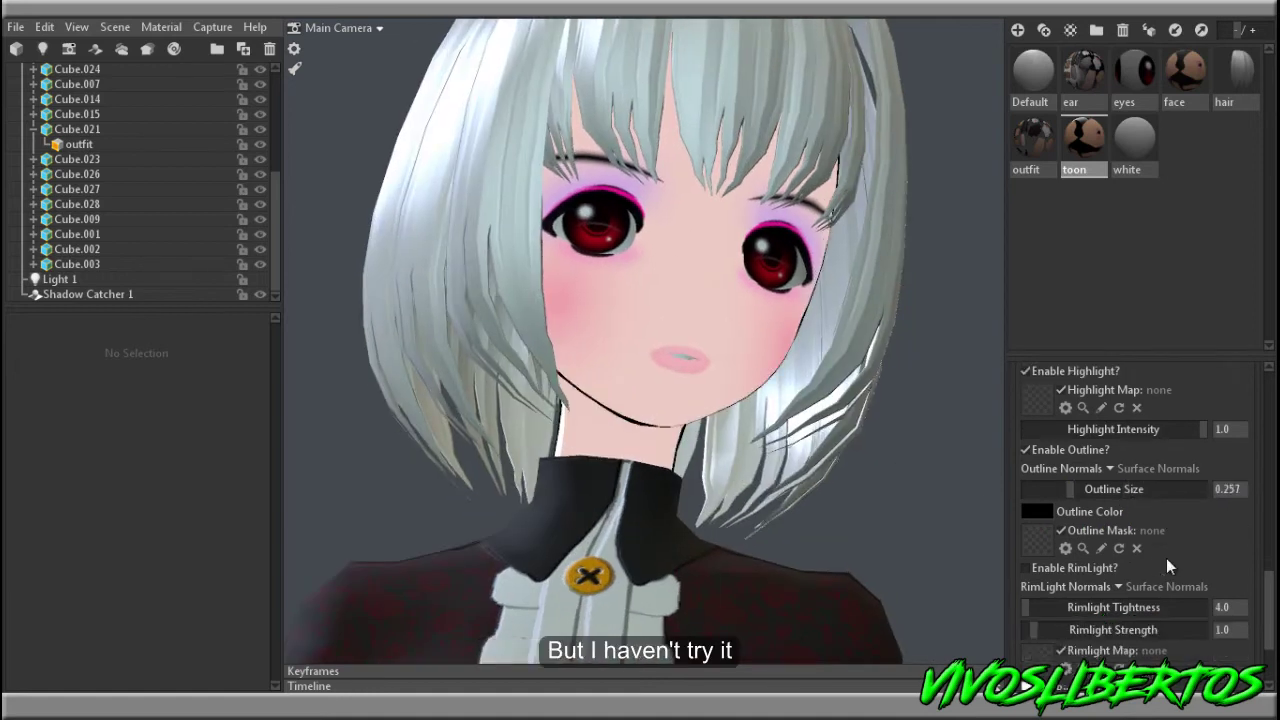
Enable the toon material's rim light and open its RimLight Color for editing.
left_click(1076, 569)
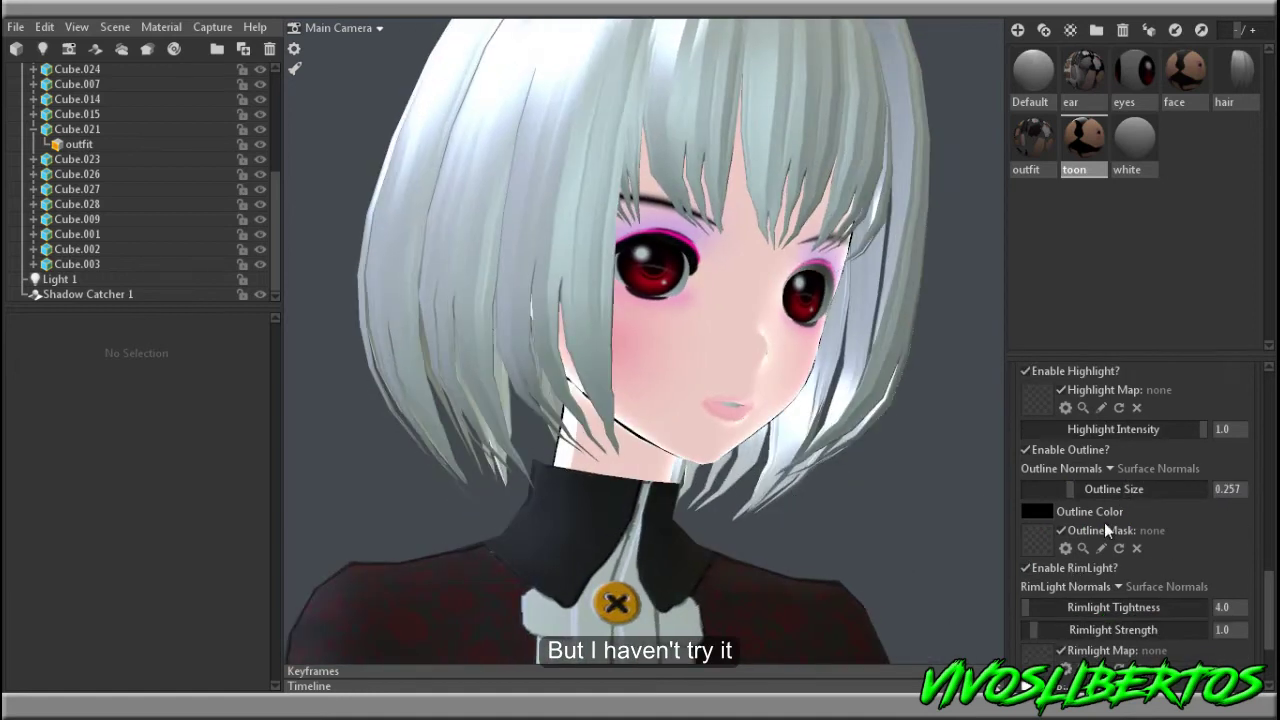
scroll(1126, 497, "down", 2)
left_click(1036, 600)
left_click_drag(397, 537, 494, 539)
left_click_drag(815, 275, 613, 209)
left_click_drag(382, 478, 221, 413)
Set the RimLight Direction Vector X to 0.389 and Y to -0.21, and accept white as the rim light colour.
scroll(1150, 612, "down", 1)
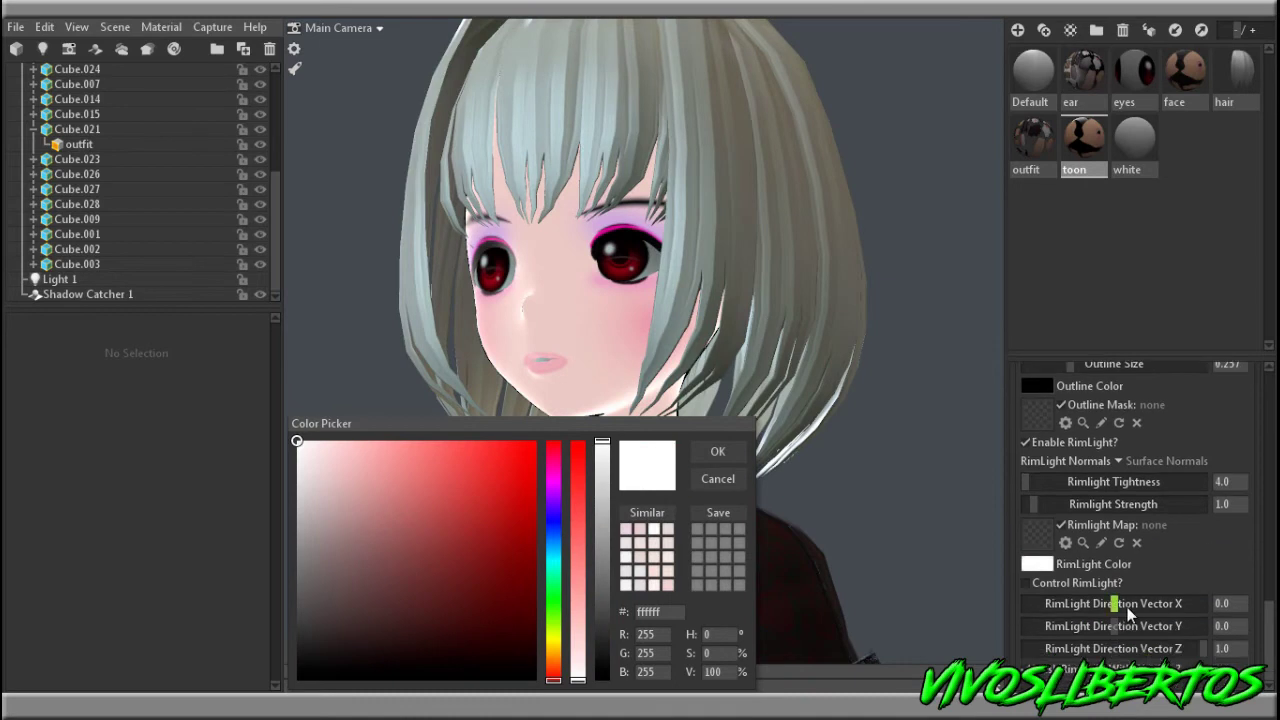
left_click_drag(1115, 625, 1072, 633)
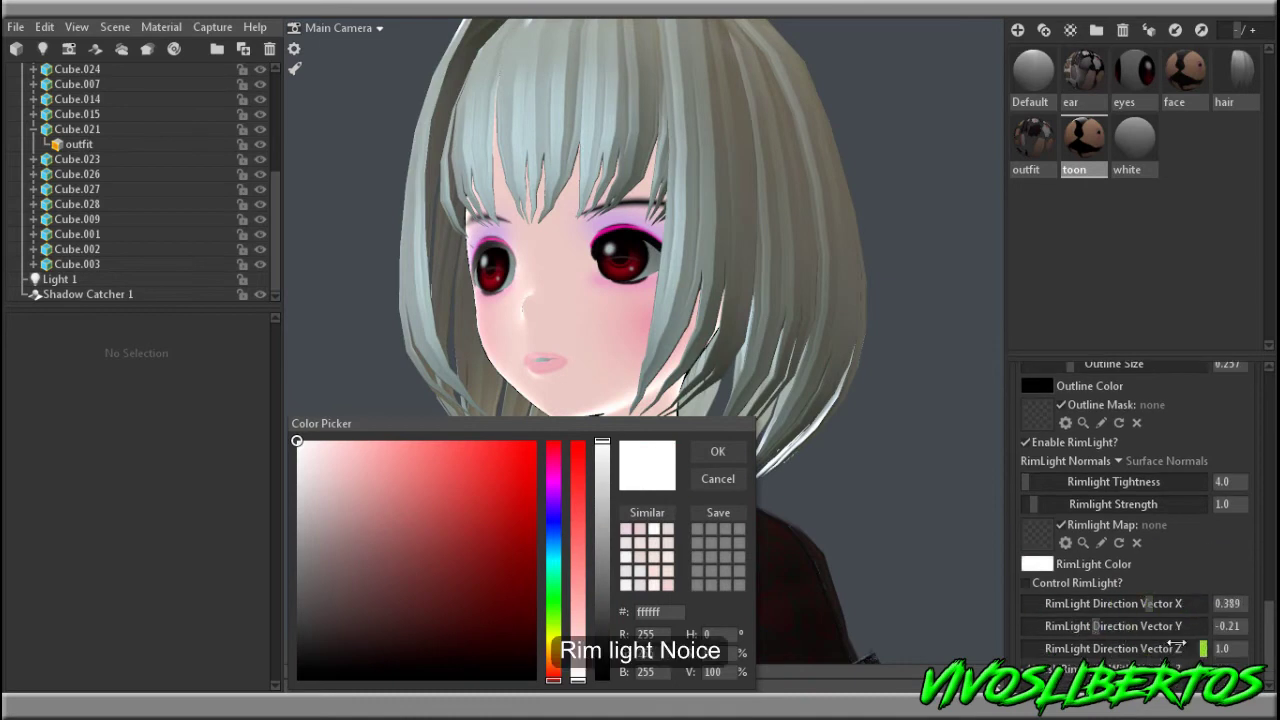
scroll(1111, 574, "up", 1)
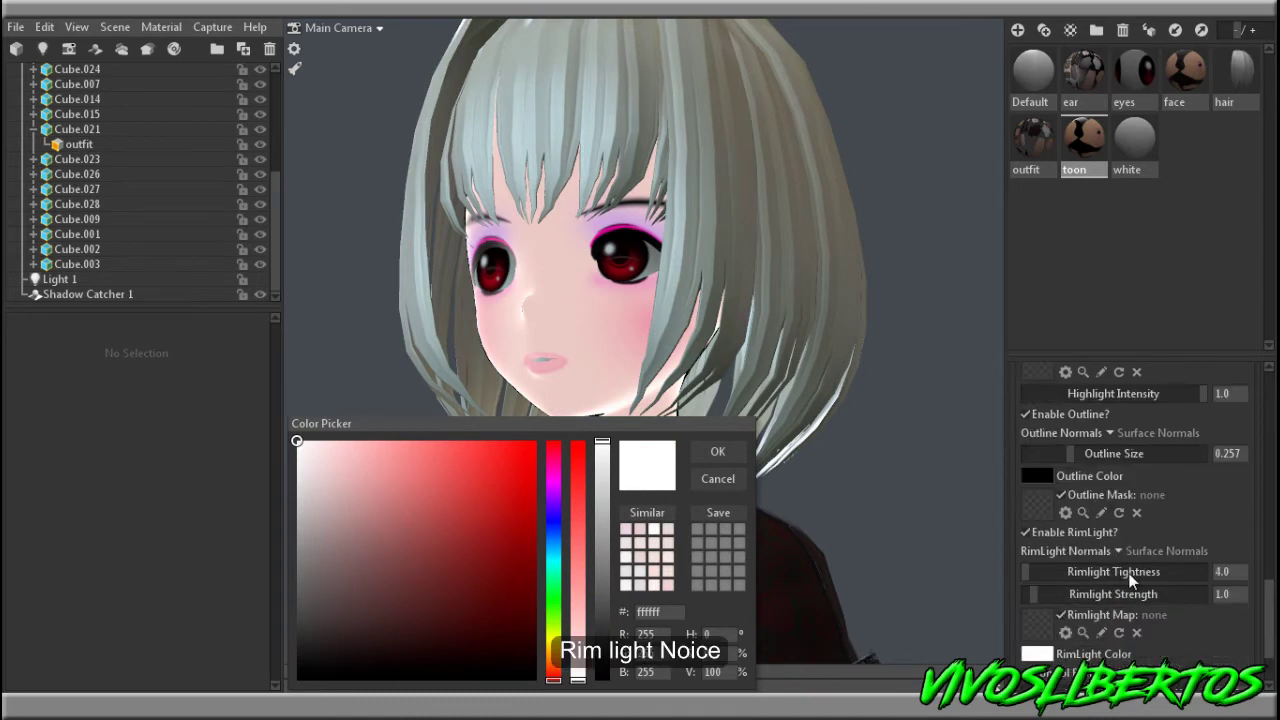
scroll(1129, 540, "up", 1)
left_click_drag(613, 226, 661, 221)
left_click(633, 268)
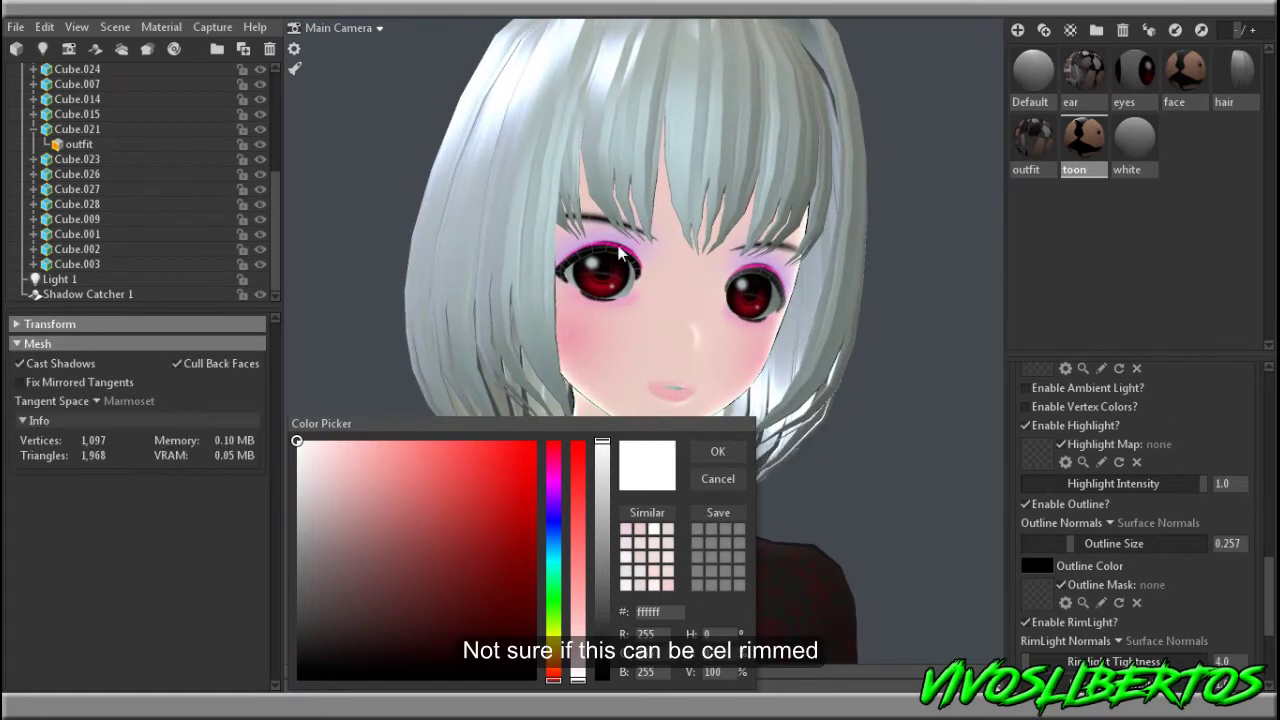
left_click(734, 450)
Toggle the visibility of Sky, Sky Light 1 and Sky Light 2 to compare their effect on the toon shading.
scroll(98, 174, "up", 5)
left_click(260, 115)
left_click(259, 115)
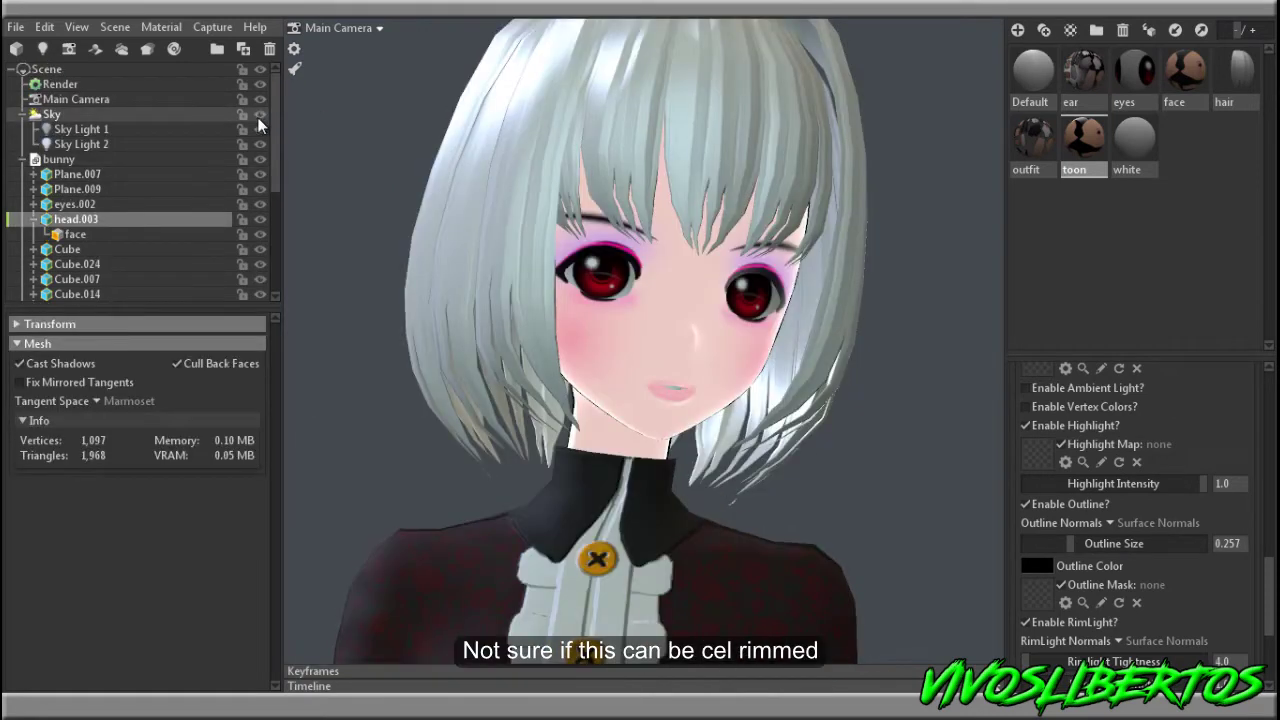
left_click(257, 129)
left_click(257, 144)
left_click(257, 144)
left_click(257, 144)
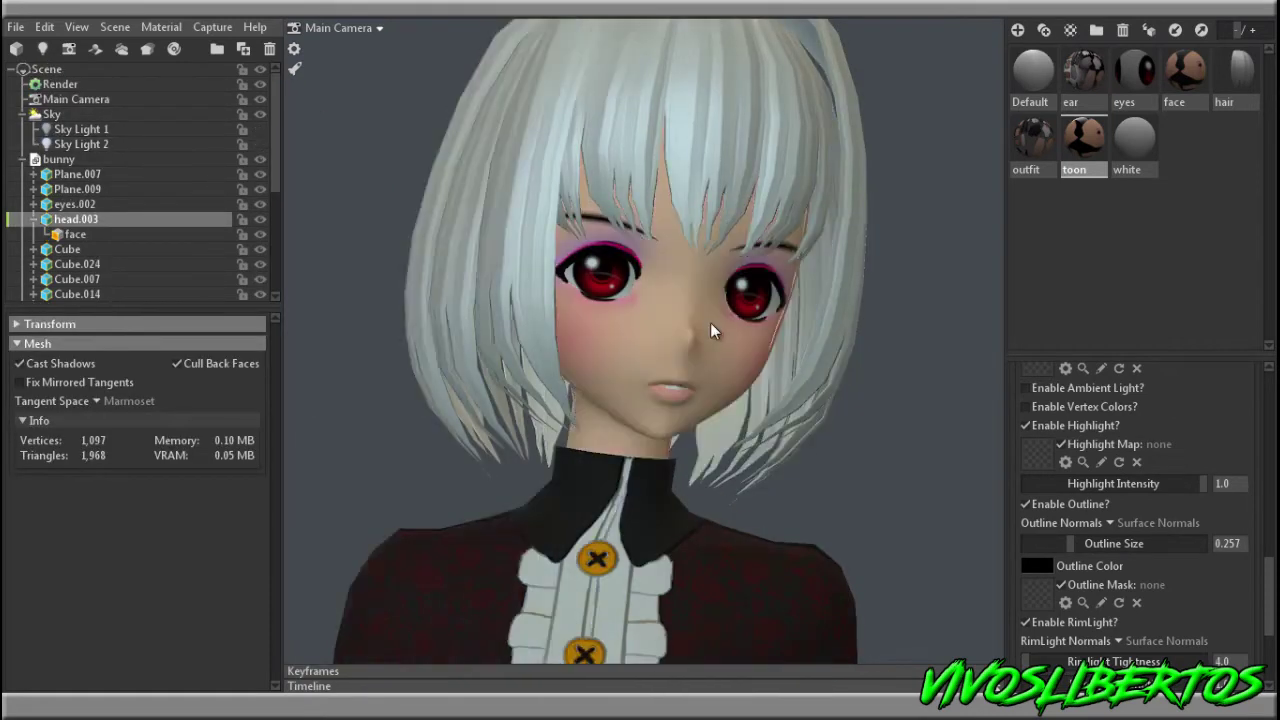
left_click_drag(705, 320, 603, 306)
left_click(260, 143)
left_click(260, 129)
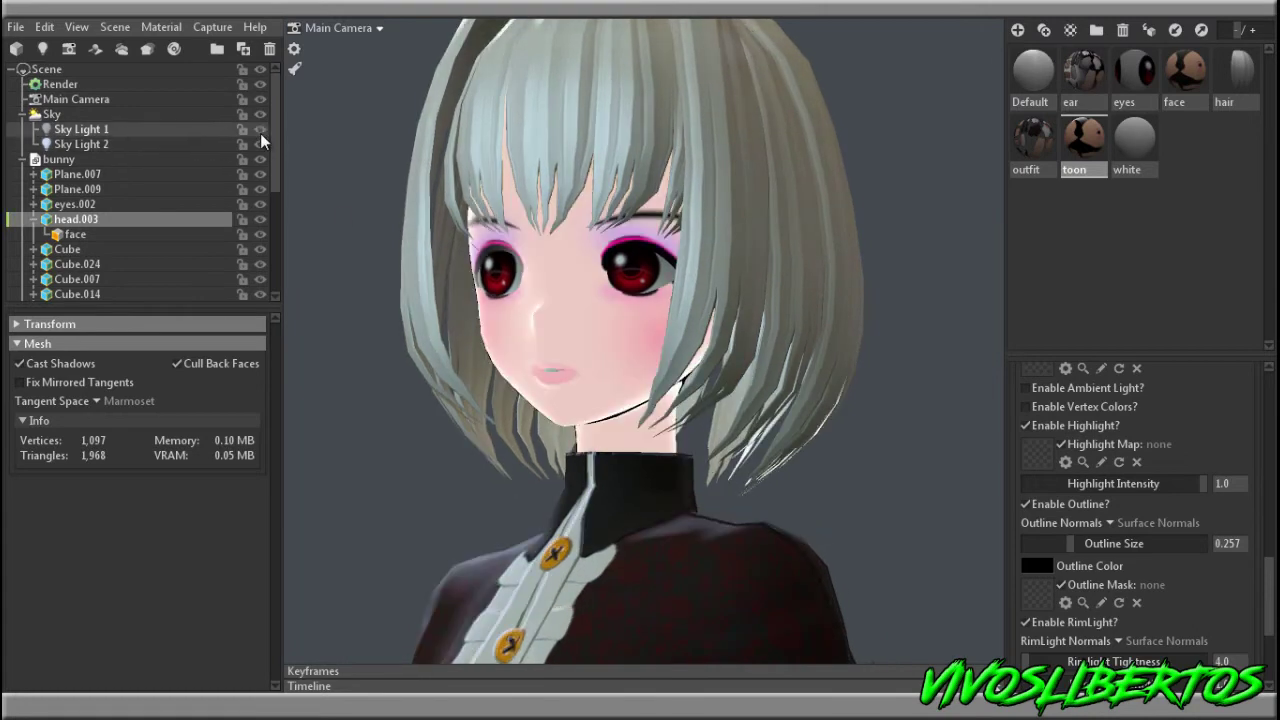
Hide Sky Light 1 while keeping the Sky and Sky Light 2 visible.
left_click(258, 106)
left_click(258, 120)
left_click(258, 120)
left_click(258, 130)
left_click(258, 143)
left_click(258, 143)
left_click(258, 143)
left_click(258, 143)
scroll(590, 254, "down", 4)
left_click_drag(590, 254, 662, 272)
right_click_drag(662, 272, 770, 332)
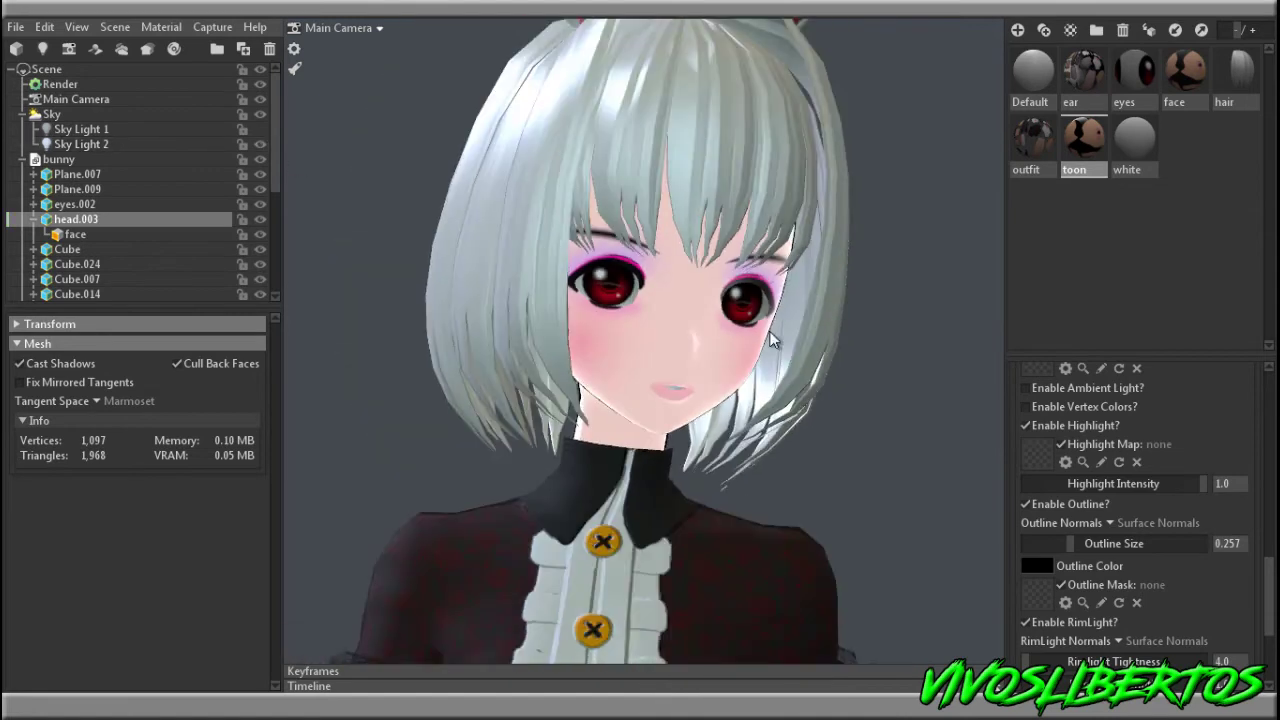
Duplicate the toon material and rename the copy body_toon.
left_click_drag(1086, 145, 783, 604)
left_click(1113, 191)
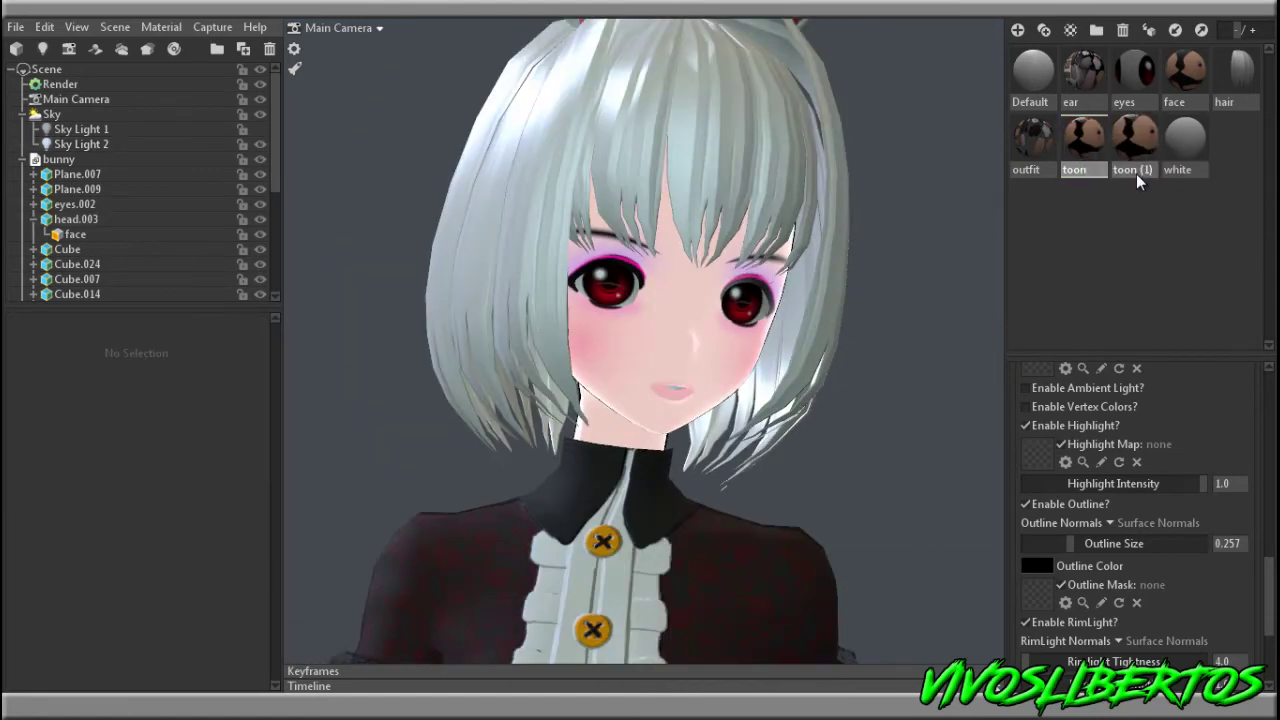
left_click(1136, 173)
type("body_toon")
key("Return")
Apply the body_toon material to the character's body.
left_click_drag(1034, 74, 795, 560)
right_click_drag(970, 436, 858, 455)
middle_click_drag(858, 455, 845, 308)
right_click_drag(845, 308, 947, 294)
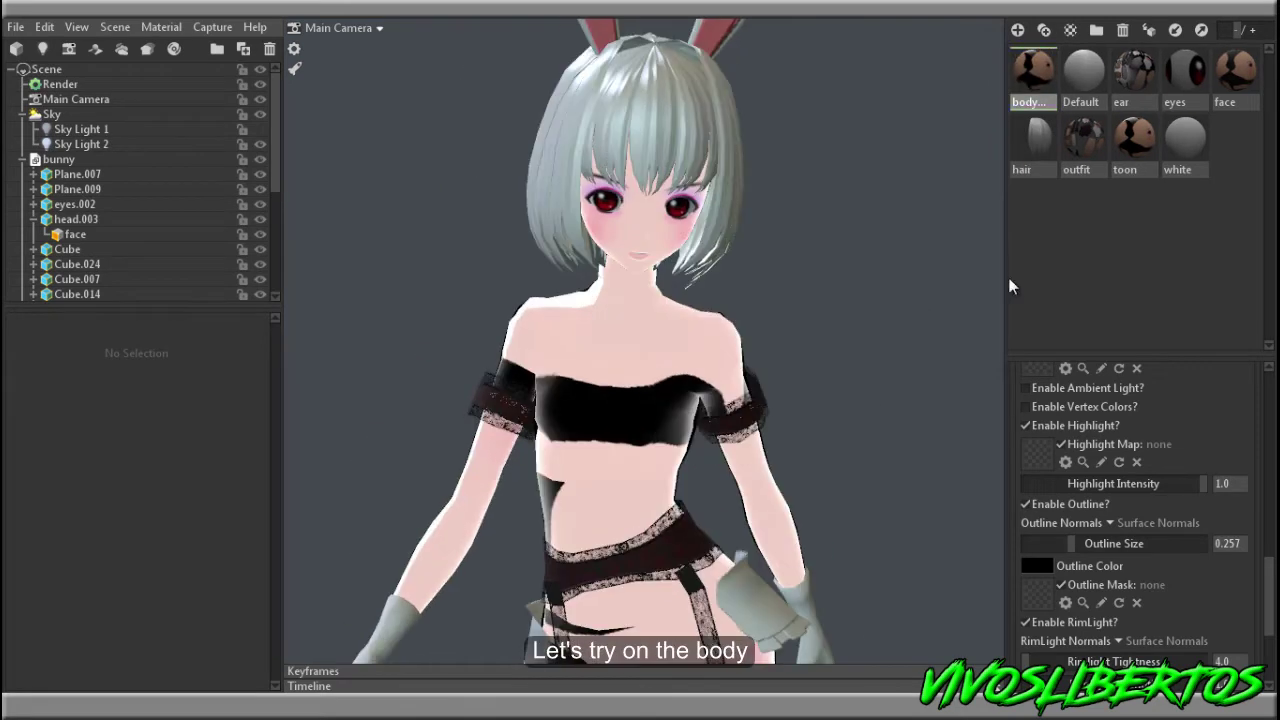
Load outfit_a.tga as the albedo map of the body_toon material.
scroll(1209, 487, "up", 13)
scroll(1163, 561, "up", 2)
scroll(1160, 564, "down", 1)
left_click(1040, 536)
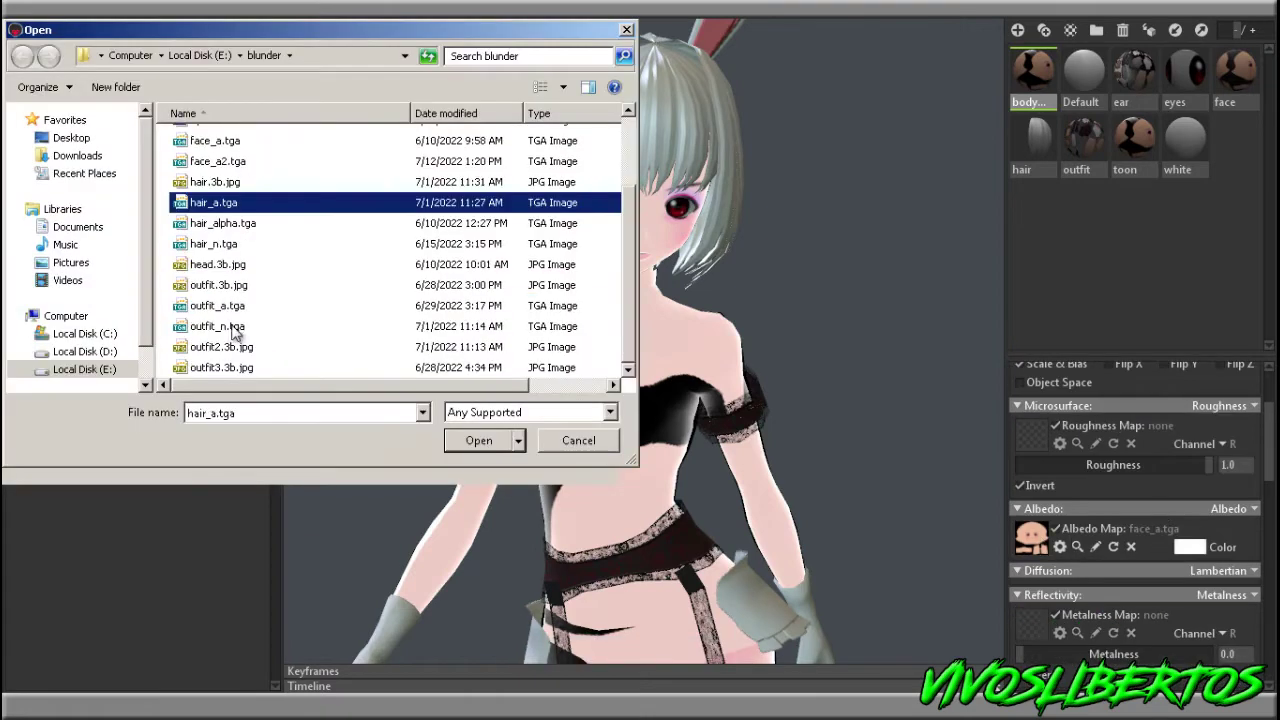
double_click(230, 306)
scroll(1146, 507, "up", 1)
left_click_drag(775, 395, 752, 380)
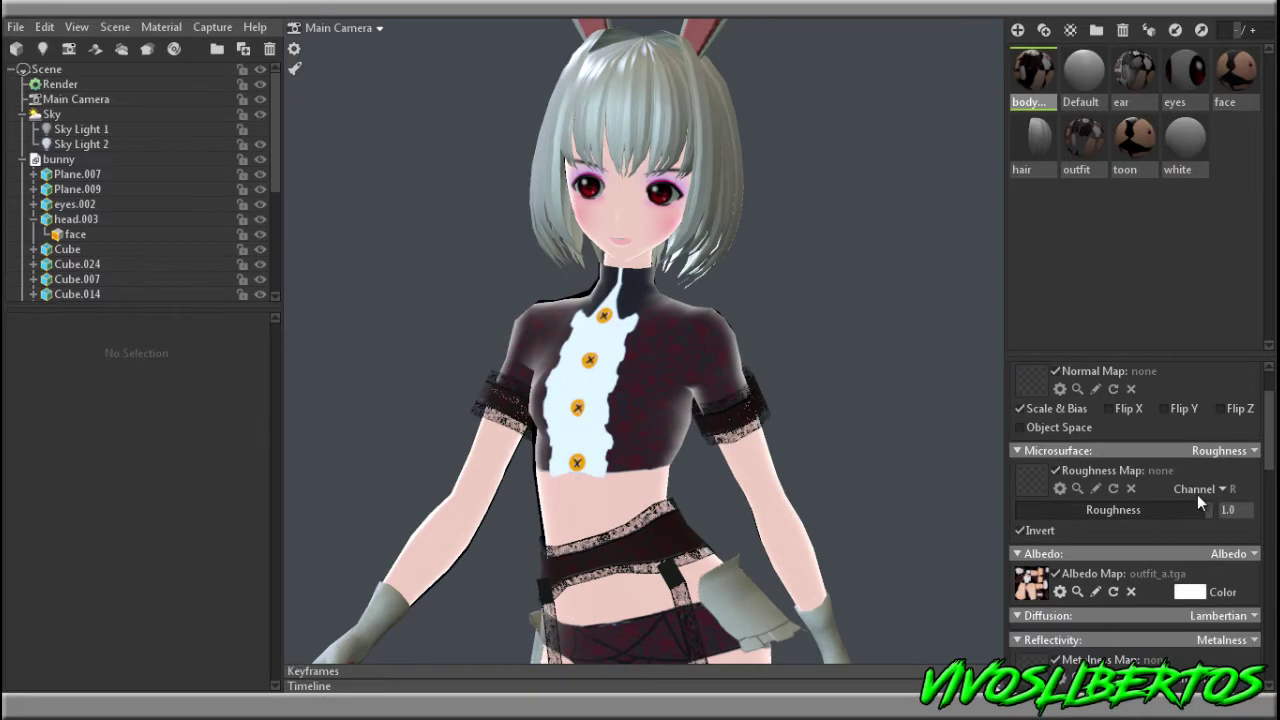
Set the body_toon material's metalness to 1.0.
left_click_drag(1275, 450, 1275, 479)
left_click_drag(1046, 586, 1212, 584)
mouse_move(775, 420)
left_mouse_down()
mouse_move(838, 416)
mouse_move(800, 422)
left_mouse_up()
scroll(850, 440, "up", 2)
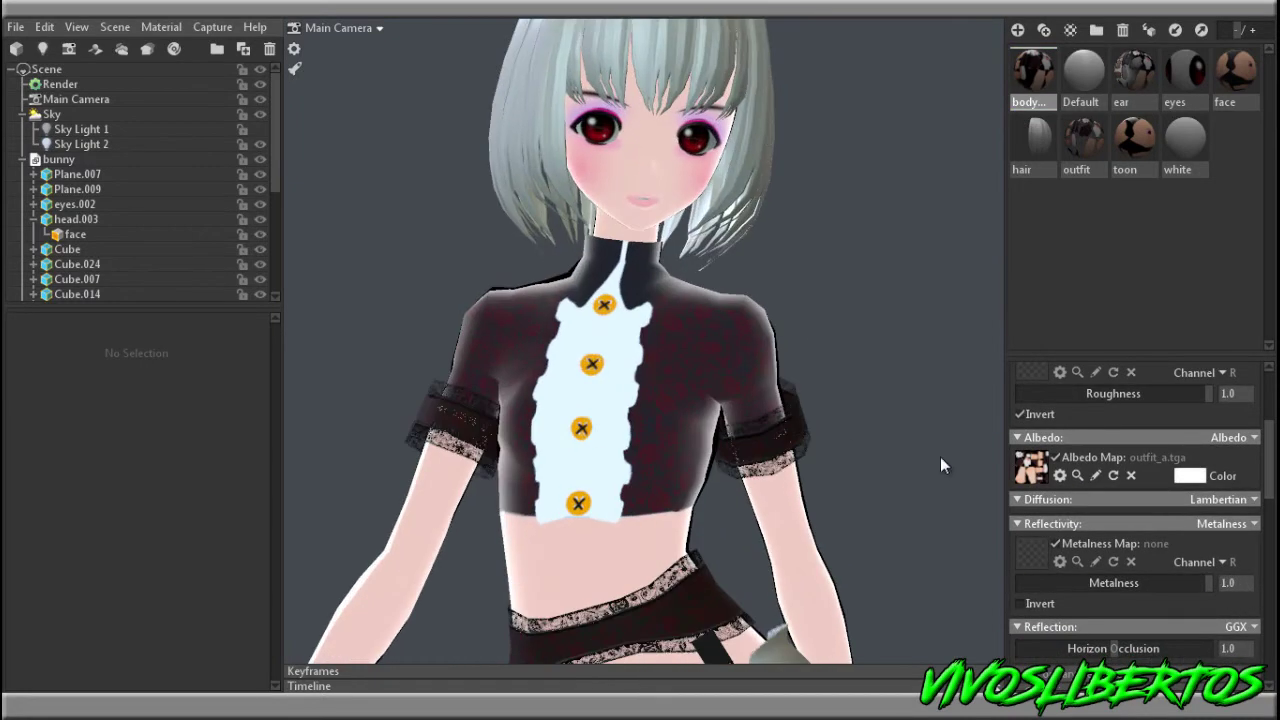
Load outfit_n.tga as the normal map of the body_toon material and check the shaded outfit.
scroll(1109, 483, "up", 4)
left_click(1031, 455)
left_click(222, 328)
scroll(262, 328, "down", 2)
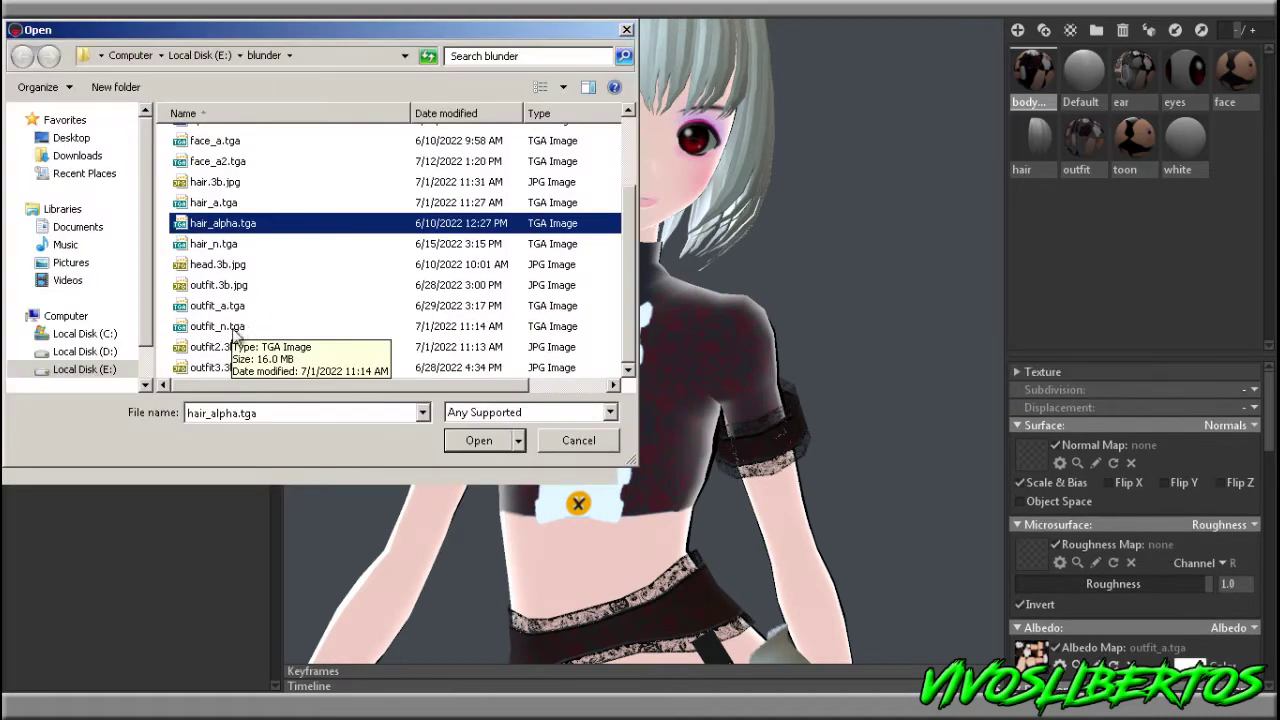
double_click(224, 329)
left_click_drag(780, 430, 885, 435)
scroll(885, 435, "down", 3)
middle_click_drag(885, 435, 880, 385)
left_click_drag(880, 385, 854, 292)
scroll(1180, 583, "down", 15)
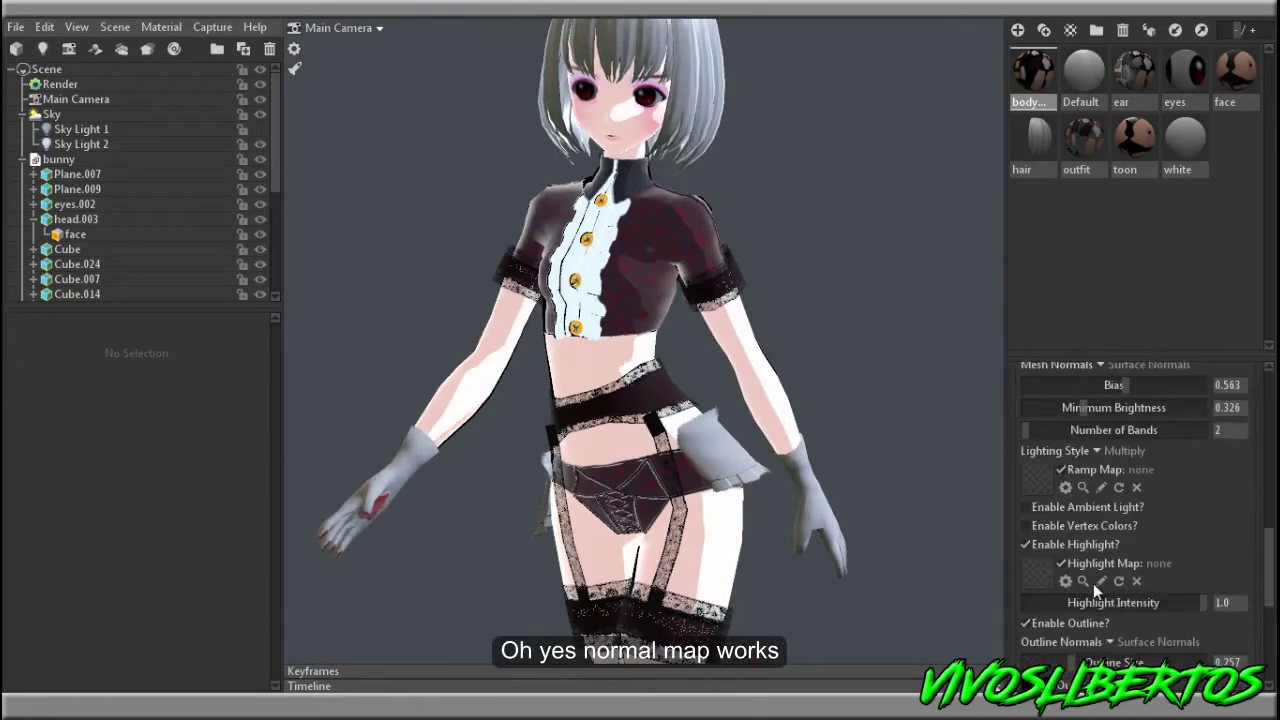
Turn off the highlight on the body_toon material, try its rim light option, and check the outfit's shading.
scroll(1193, 546, "up", 1)
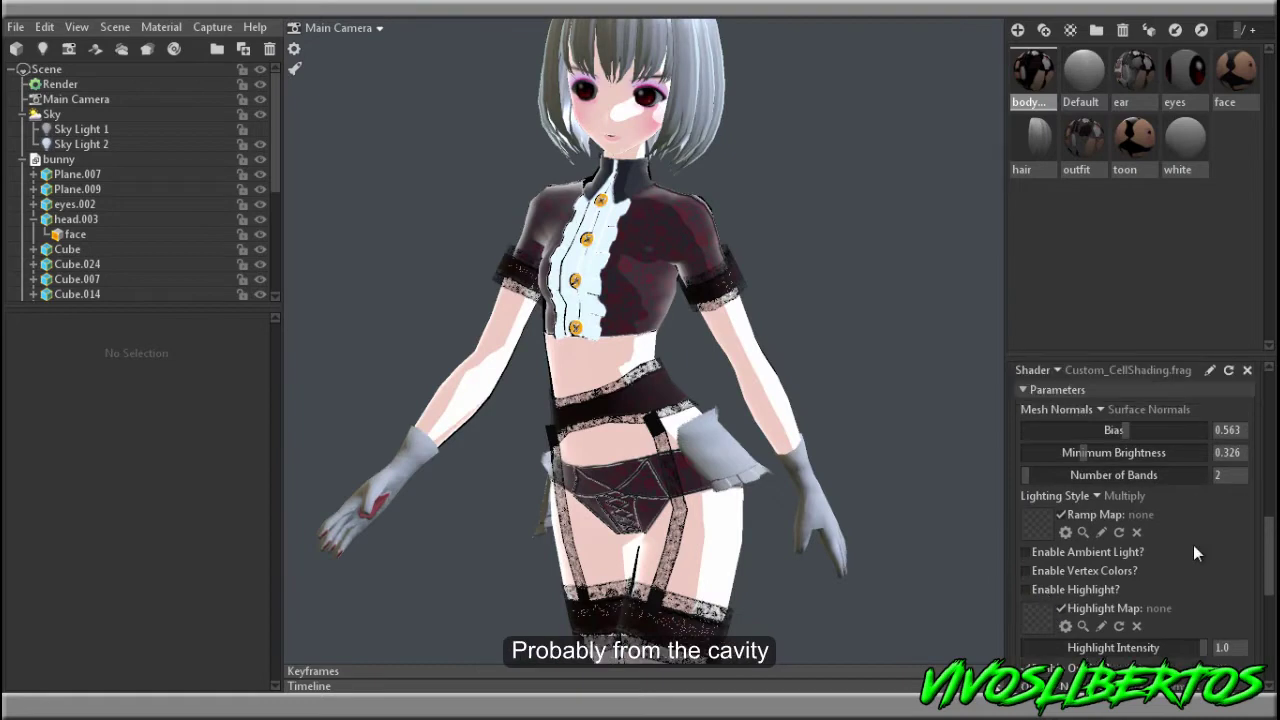
scroll(1193, 546, "down", 5)
left_click(1061, 560)
left_click(1063, 566)
left_click(1063, 566)
left_click_drag(943, 506, 866, 400)
middle_click_drag(866, 400, 834, 440)
scroll(834, 440, "up", 5)
left_click_drag(834, 440, 860, 350)
left_click_drag(860, 350, 790, 341, "shift")
scroll(790, 342, "down", 5)
Lock Sky Light 1 and reposition Sky Light 2 on the sky panorama to redirect the character's lighting.
left_click(76, 99)
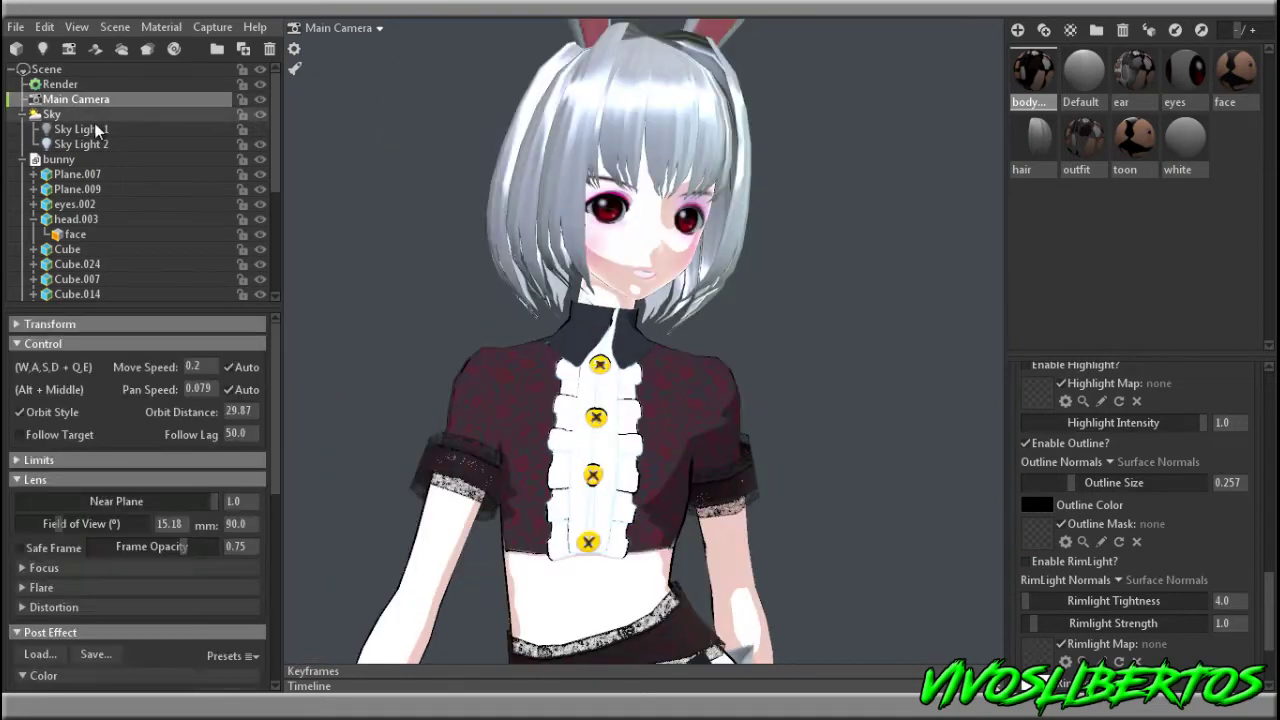
left_click(51, 114)
left_click(243, 130)
mouse_move(212, 483)
left_mouse_down()
mouse_move(155, 475)
mouse_move(138, 544)
mouse_move(166, 463)
mouse_move(200, 480)
mouse_move(146, 468)
mouse_move(219, 462)
mouse_move(217, 491)
mouse_move(207, 485)
left_mouse_up()
left_click_drag(510, 460, 440, 450)
scroll(440, 400, "down", 5)
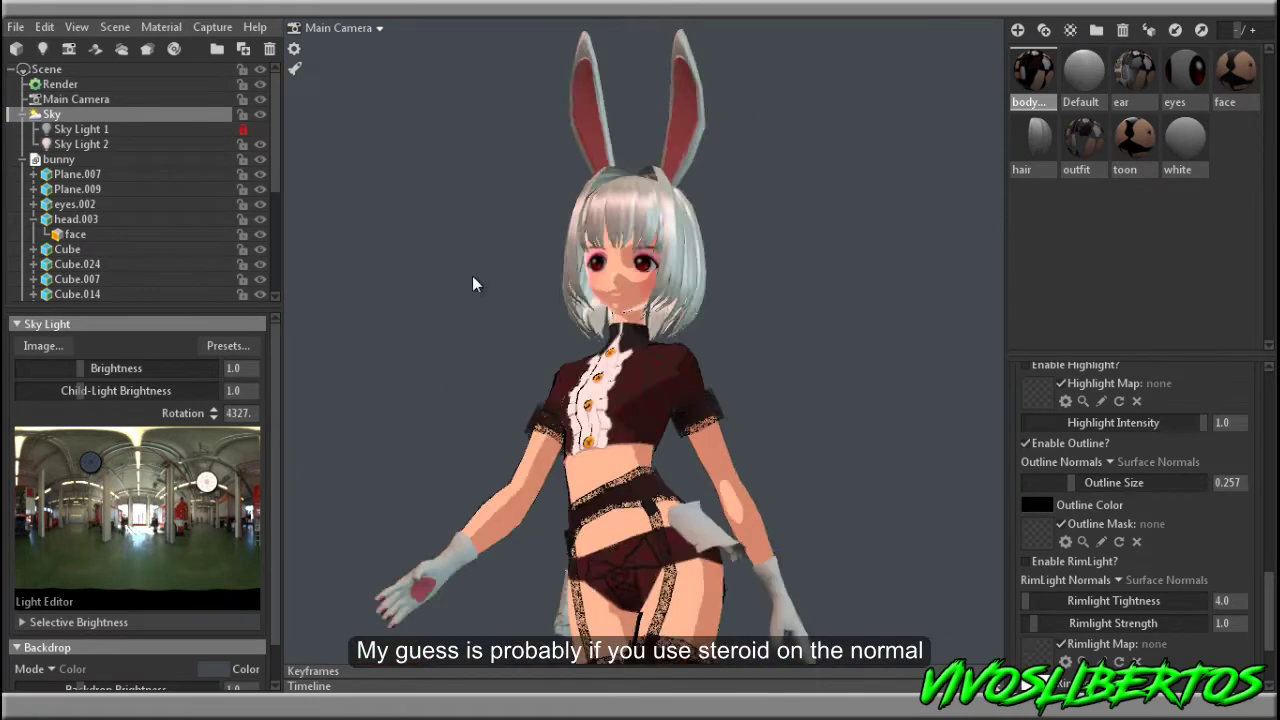
Set Sky Light 2's colour to a pale bluish white and check the shading on the face.
left_click(142, 145)
left_click(250, 404)
left_click(298, 441)
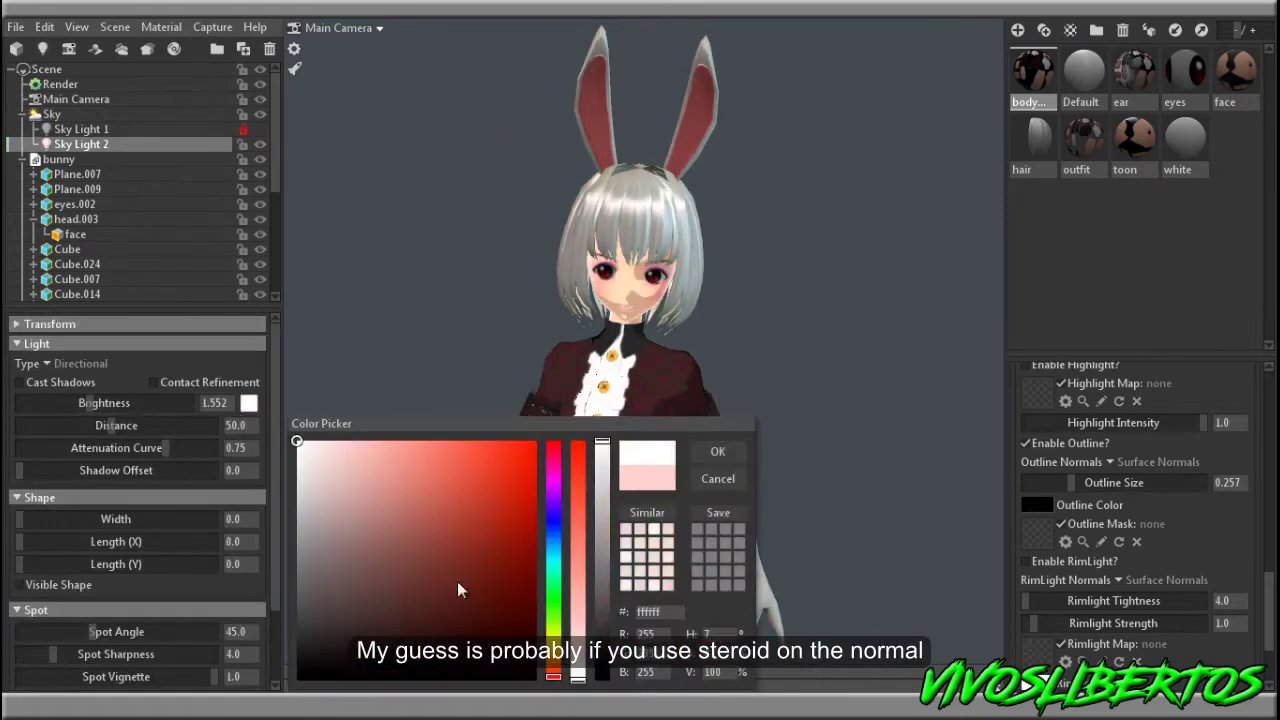
left_click(488, 503)
left_click(555, 525)
left_click(377, 558)
left_click(306, 446)
left_click(717, 451)
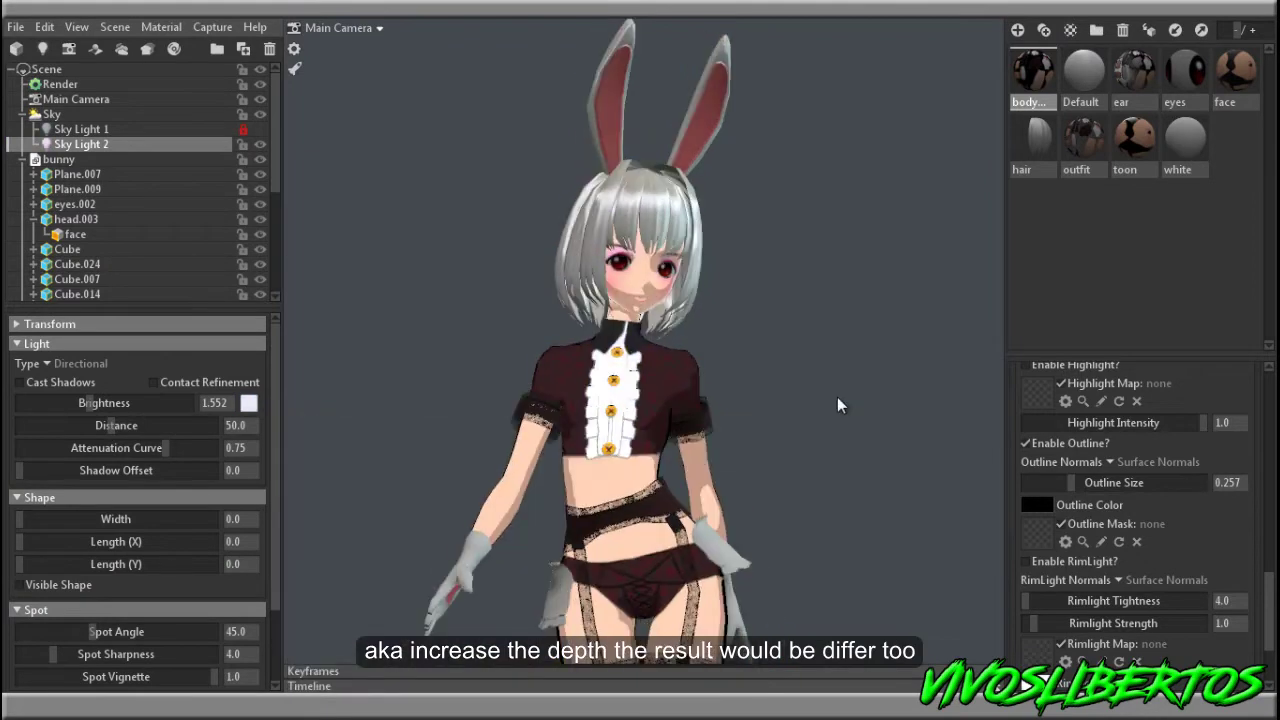
scroll(835, 440, "up", 5)
left_click_drag(831, 466, 771, 446)
middle_click_drag(719, 343, 773, 561)
scroll(773, 561, "up", 5)
scroll(776, 568, "down", 8)
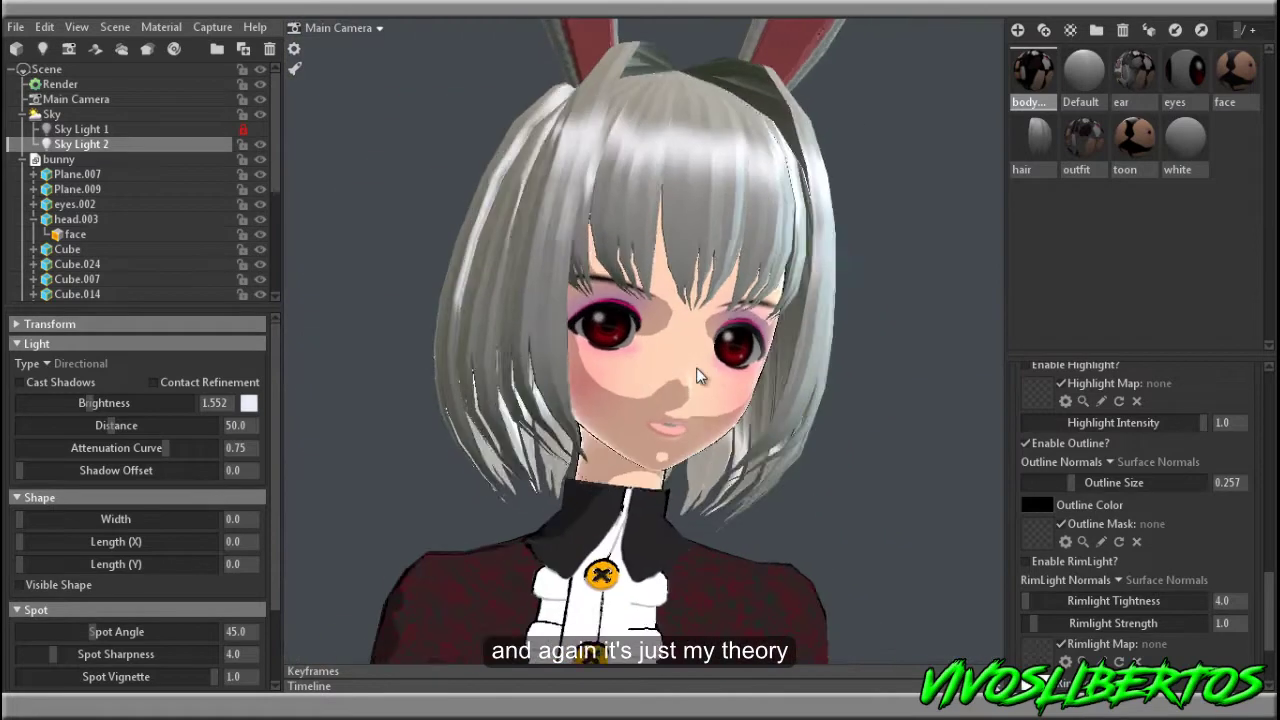
Duplicate the body_toon material as hair_toon and apply it to the character's hair.
right_click(1030, 100)
left_click(1050, 118)
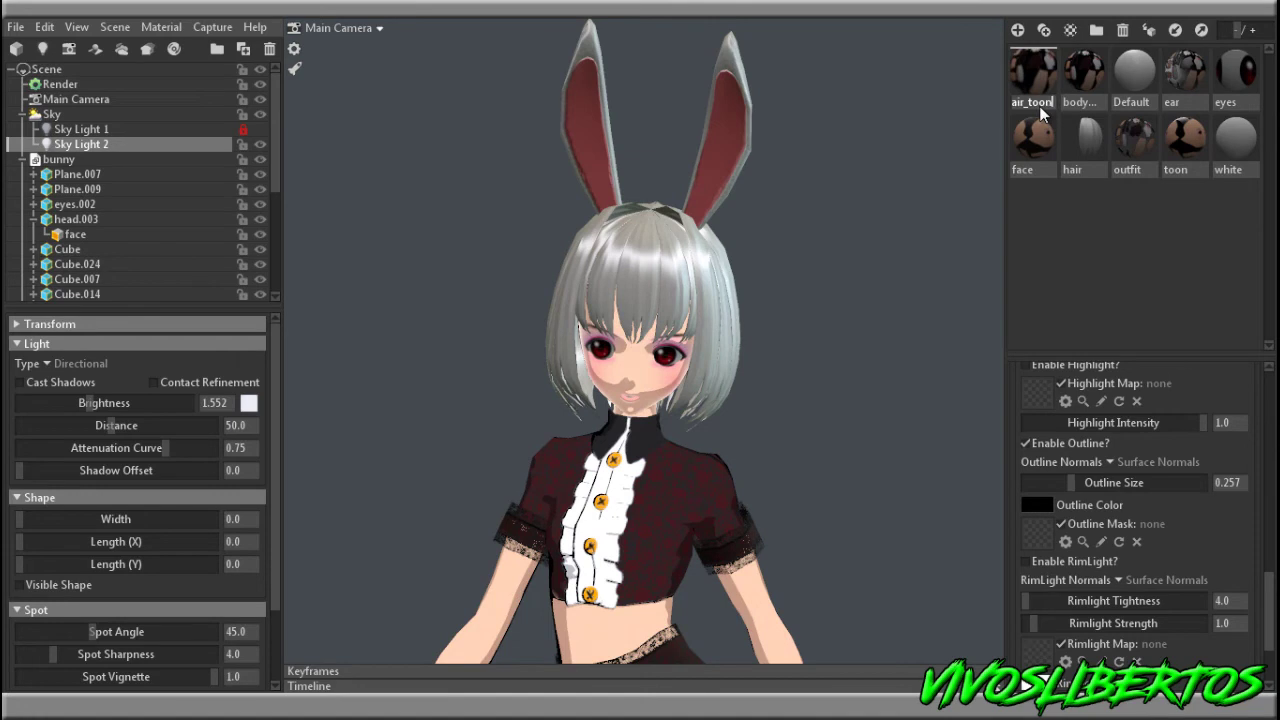
key("Return")
left_click_drag(1092, 162, 680, 292)
double_click(1071, 157)
Load hair_a.tga as the albedo map of the hair_toon material.
left_click_drag(1269, 610, 1269, 445)
left_click(1031, 524)
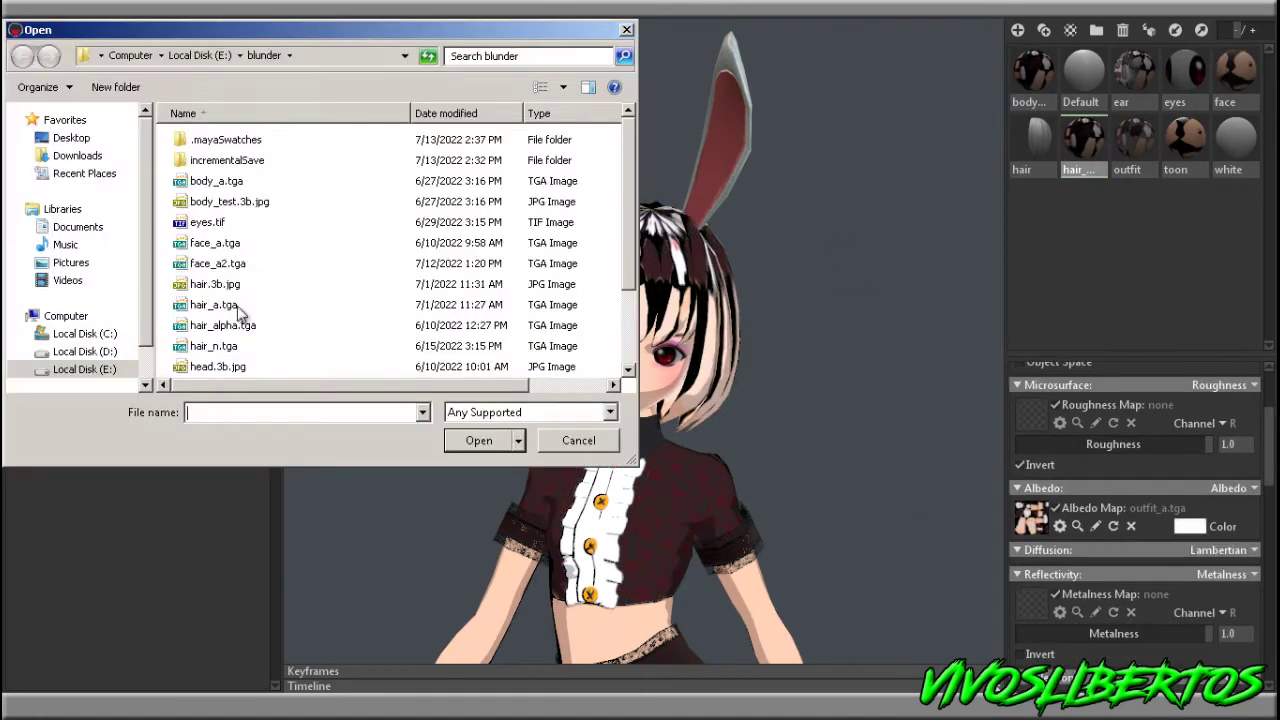
double_click(225, 309)
left_click_drag(785, 340, 825, 450)
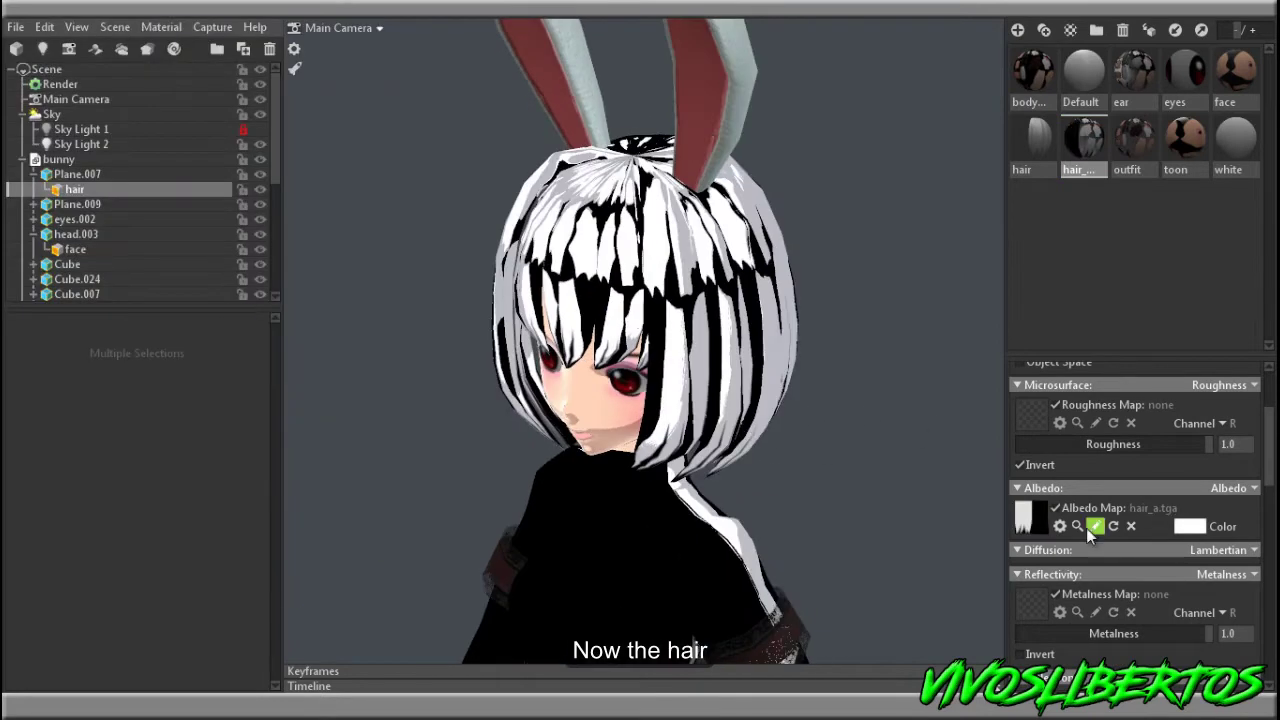
Load hair_n.tga as the normal map of the hair_toon material.
scroll(924, 458, "up", 4)
left_click_drag(924, 458, 875, 426)
scroll(1164, 532, "down", 3)
scroll(1164, 532, "up", 5)
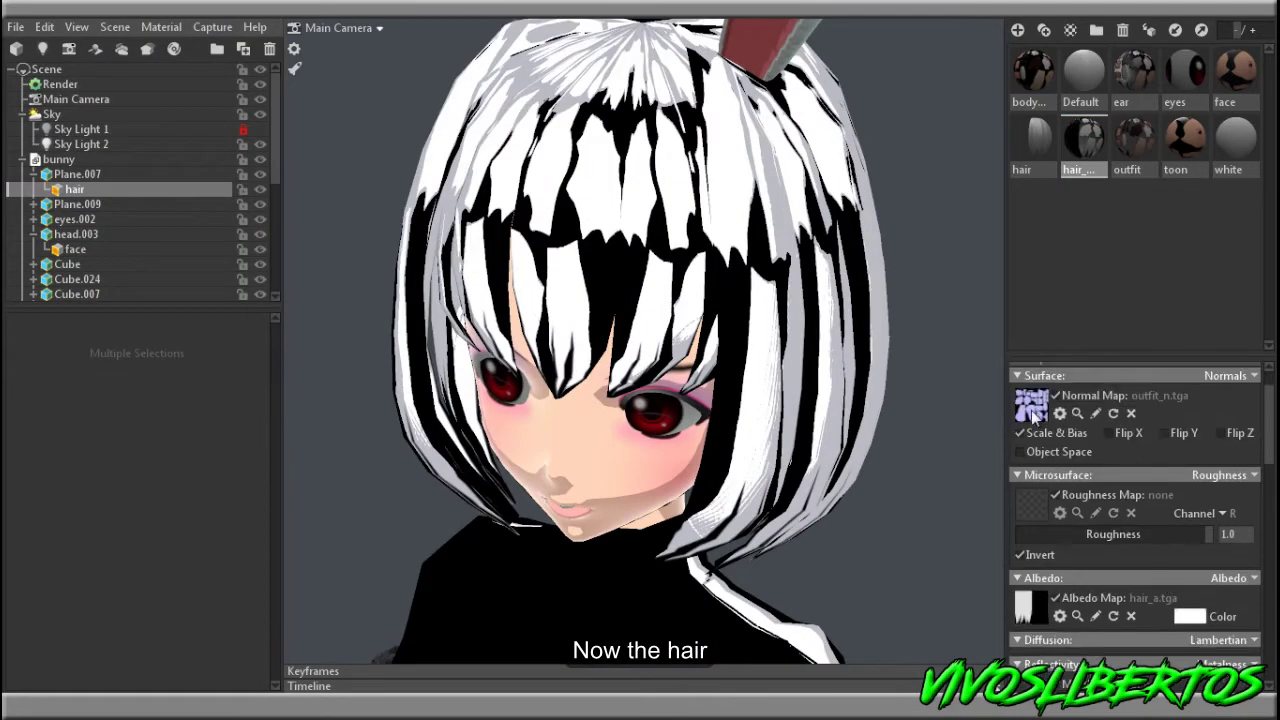
left_click(1031, 406)
double_click(205, 347)
left_click_drag(630, 372, 766, 326)
Set the hair_toon material's transparency to Cutout.
scroll(1150, 540, "down", 5)
left_click(1254, 464)
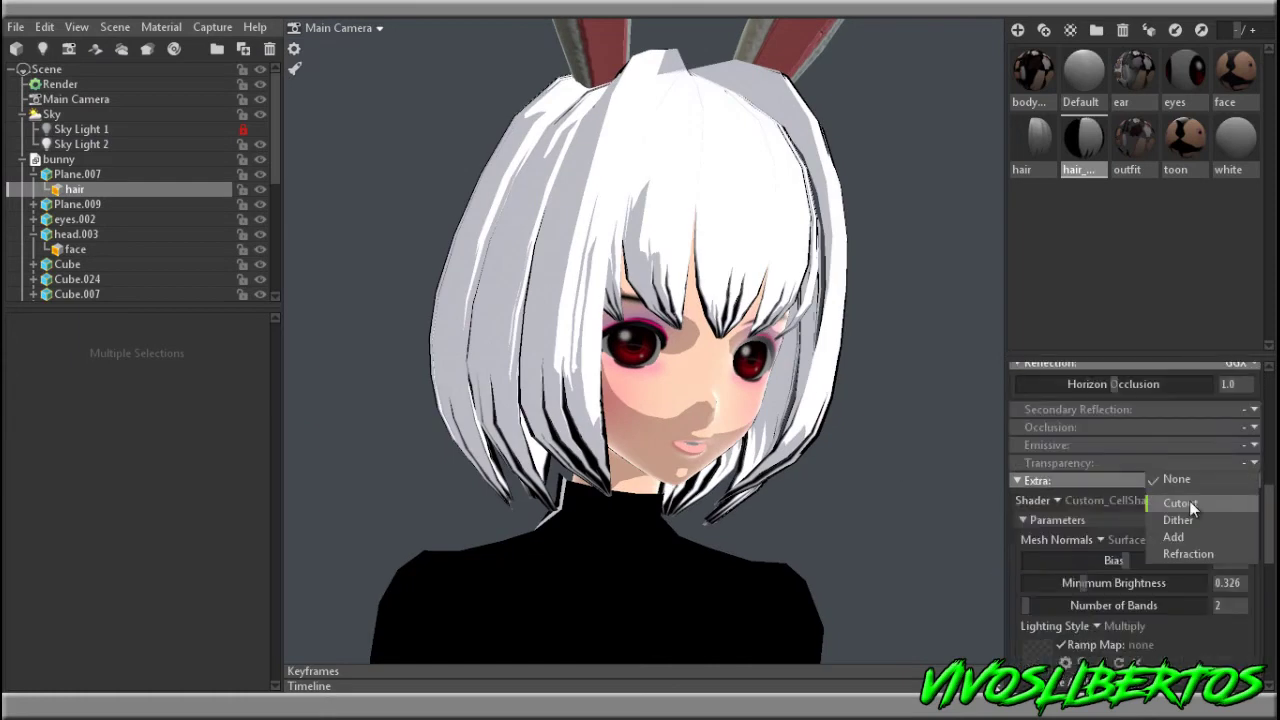
left_click(1189, 504)
scroll(552, 376, "down", 3)
scroll(640, 383, "up", 1)
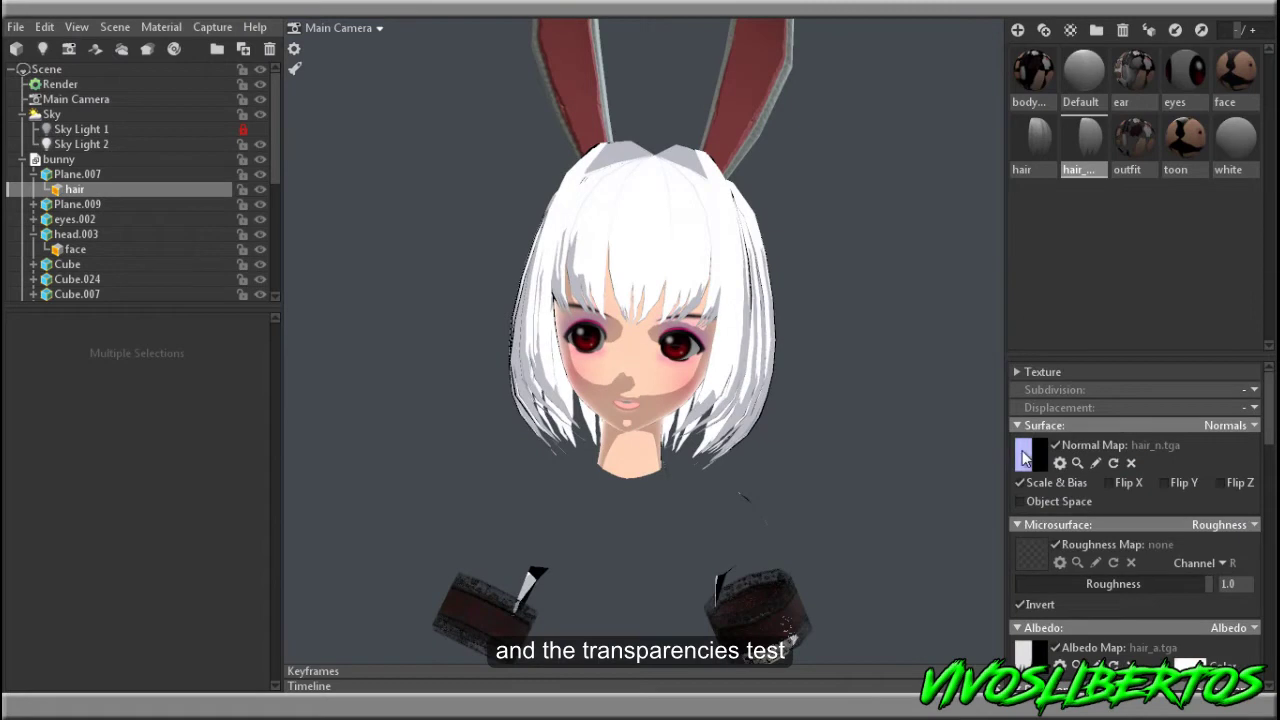
Reapply the body_toon material to the character's body and inspect the hair outlines up close.
left_click(640, 540)
left_click_drag(1027, 83, 700, 530)
left_click_drag(817, 430, 759, 493)
scroll(908, 441, "up", 4)
scroll(734, 422, "up", 3)
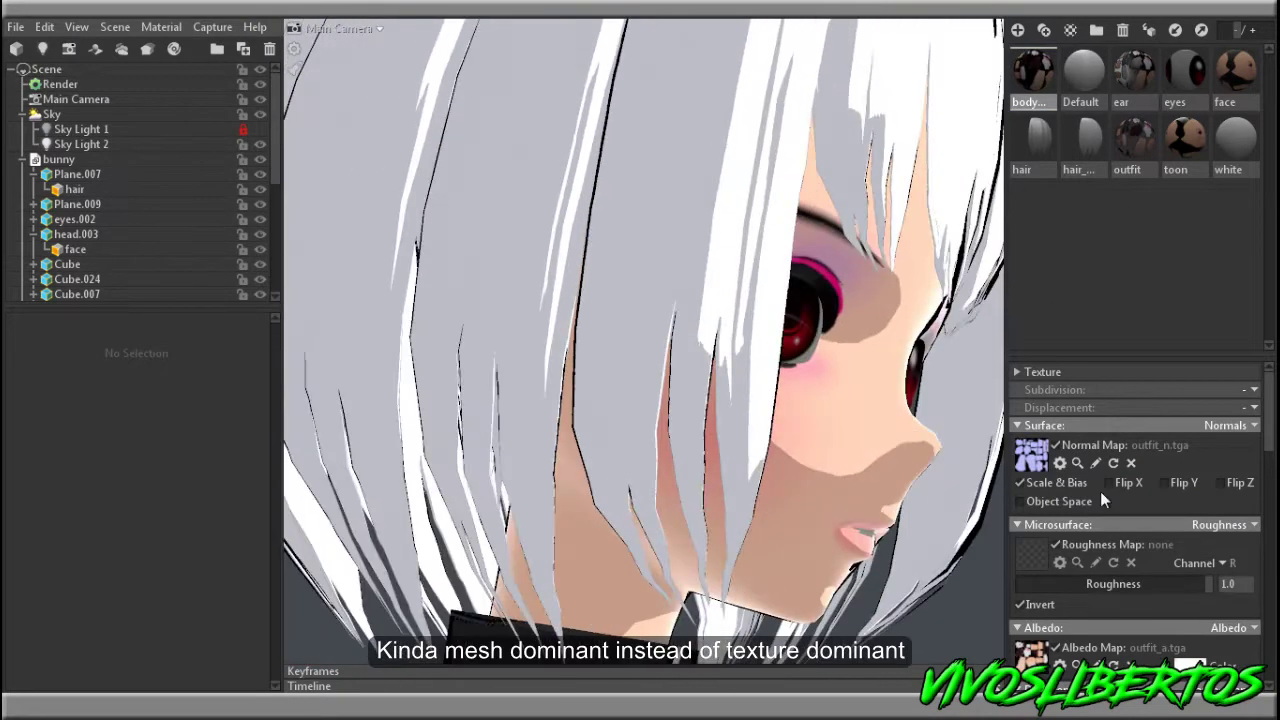
scroll(1210, 562, "down", 1)
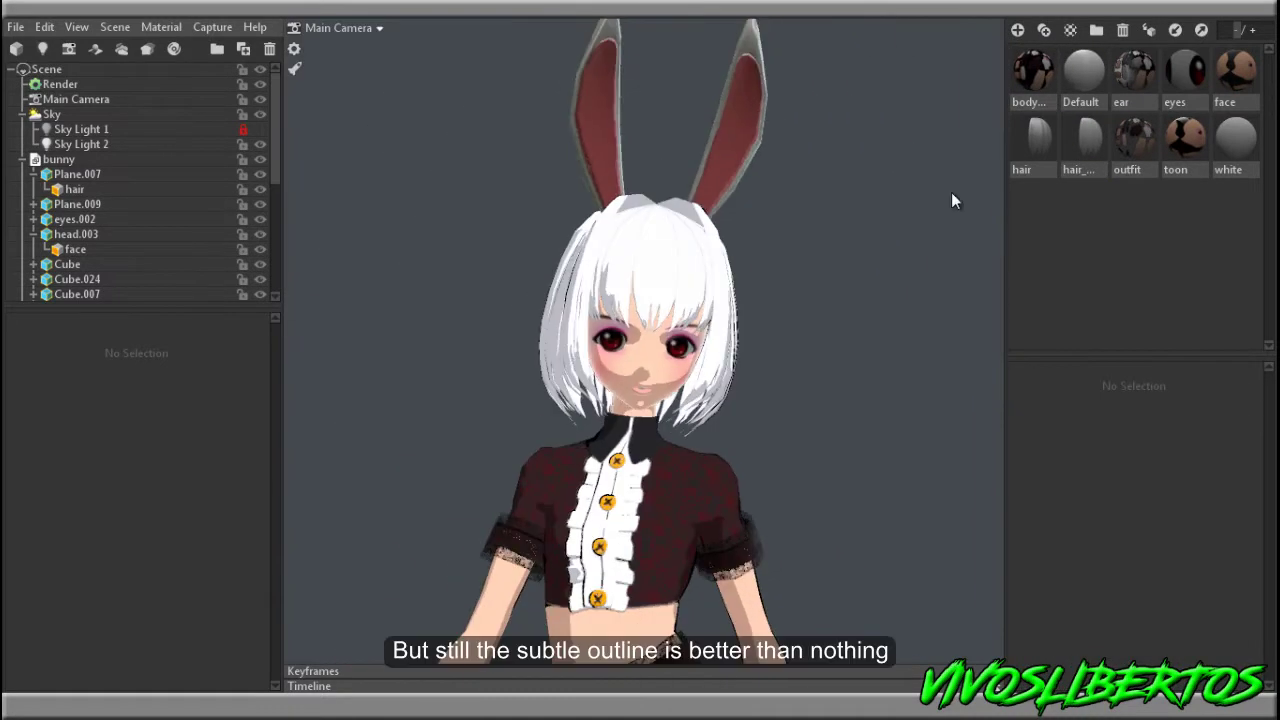
Apply the body_toon material to the gloves and the feet.
left_click_drag(744, 141, 745, 144)
scroll(817, 428, "down", 3)
middle_click_drag(817, 428, 922, 337)
left_click_drag(1033, 76, 801, 384)
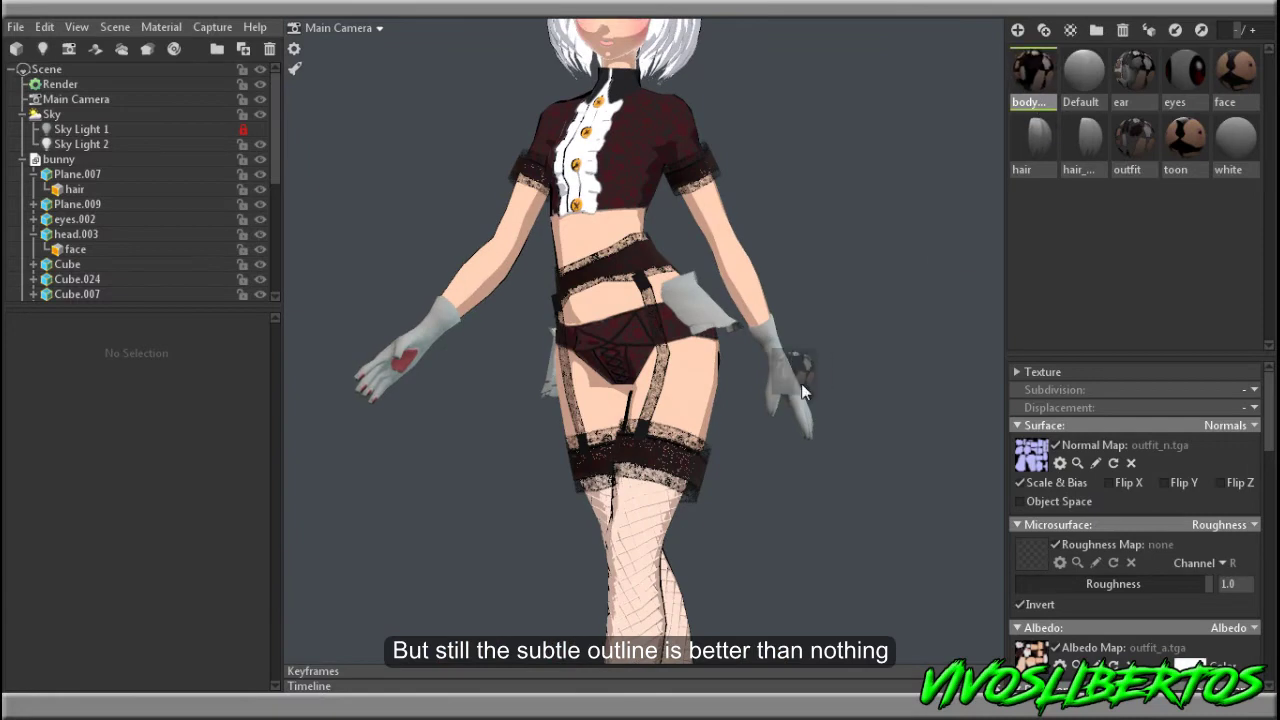
middle_click_drag(849, 435, 842, 106)
left_click_drag(1033, 76, 580, 450)
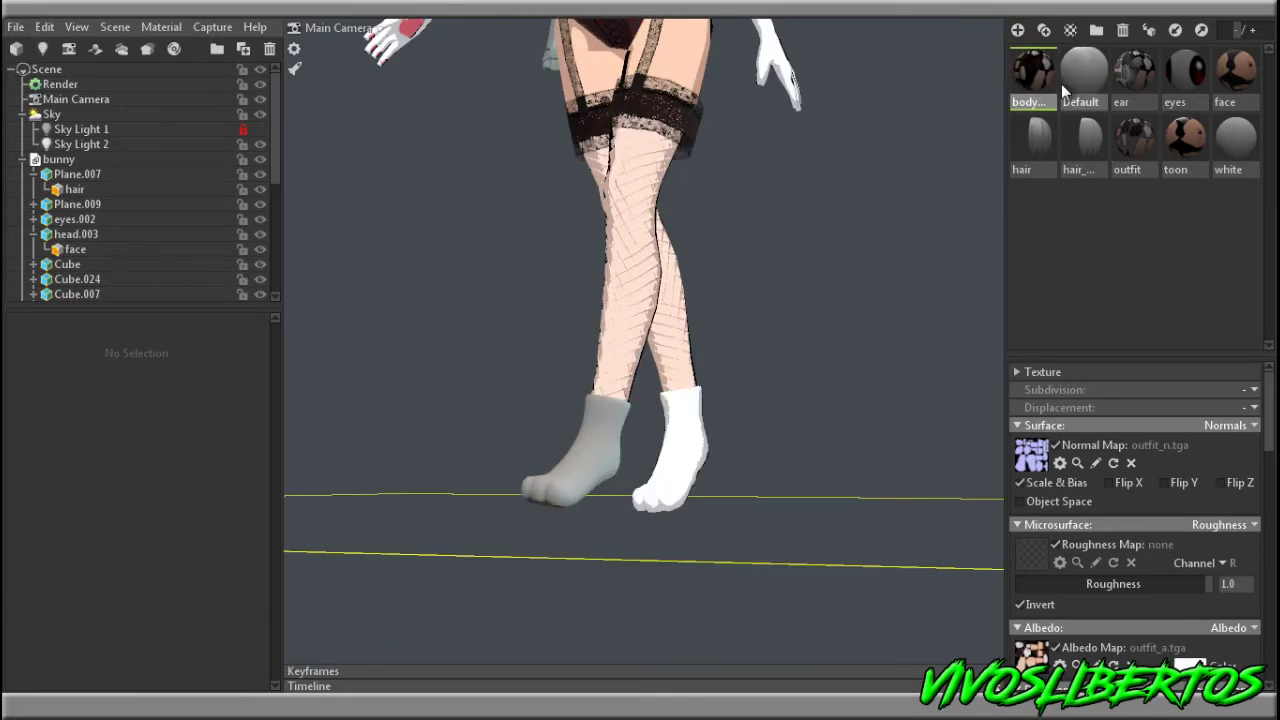
Apply the body_toon material to the wrist frills and the lace pieces around the hips.
middle_click_drag(776, 281, 776, 425)
scroll(776, 300, "up", 5)
middle_click_drag(776, 202, 798, 395)
left_click(798, 385)
left_click_drag(1033, 90, 890, 327)
left_click_drag(1033, 76, 620, 371)
left_click_drag(1033, 76, 824, 180)
Apply the body_toon material to the lace sleeve cuffs and remaining outfit parts, and review the whole outfit.
middle_click_drag(788, 230, 788, 427)
middle_click_drag(856, 75, 868, 400)
left_click_drag(868, 400, 800, 398)
left_click_drag(693, 414, 690, 420)
left_click_drag(1033, 76, 820, 502)
left_click_drag(830, 480, 890, 476)
left_click_drag(1033, 76, 792, 235)
left_click_drag(457, 222, 458, 224)
scroll(732, 258, "down", 5)
left_click_drag(732, 258, 500, 285)
scroll(860, 360, "up", 4)
left_click_drag(875, 368, 773, 330)
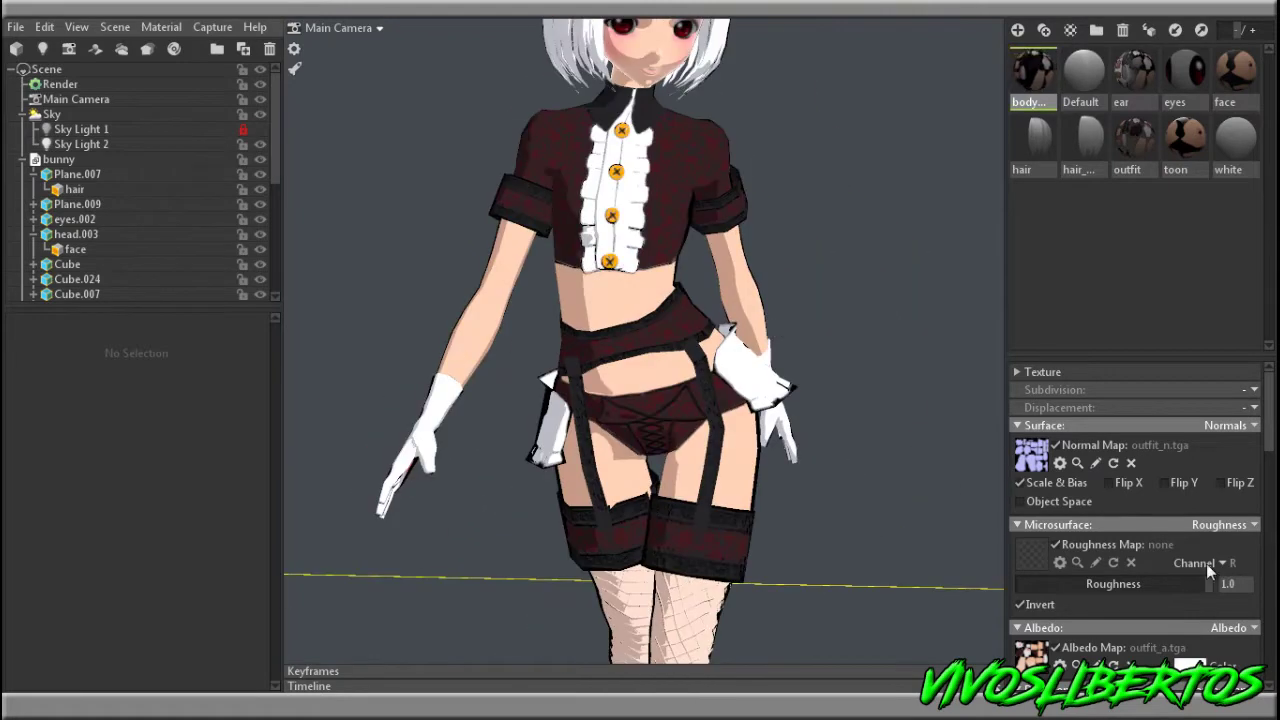
Set the body_toon material's transparency to Cutout and inspect the lace.
scroll(1149, 588, "down", 5)
left_click(1240, 516)
left_click(1180, 552)
scroll(830, 455, "up", 4)
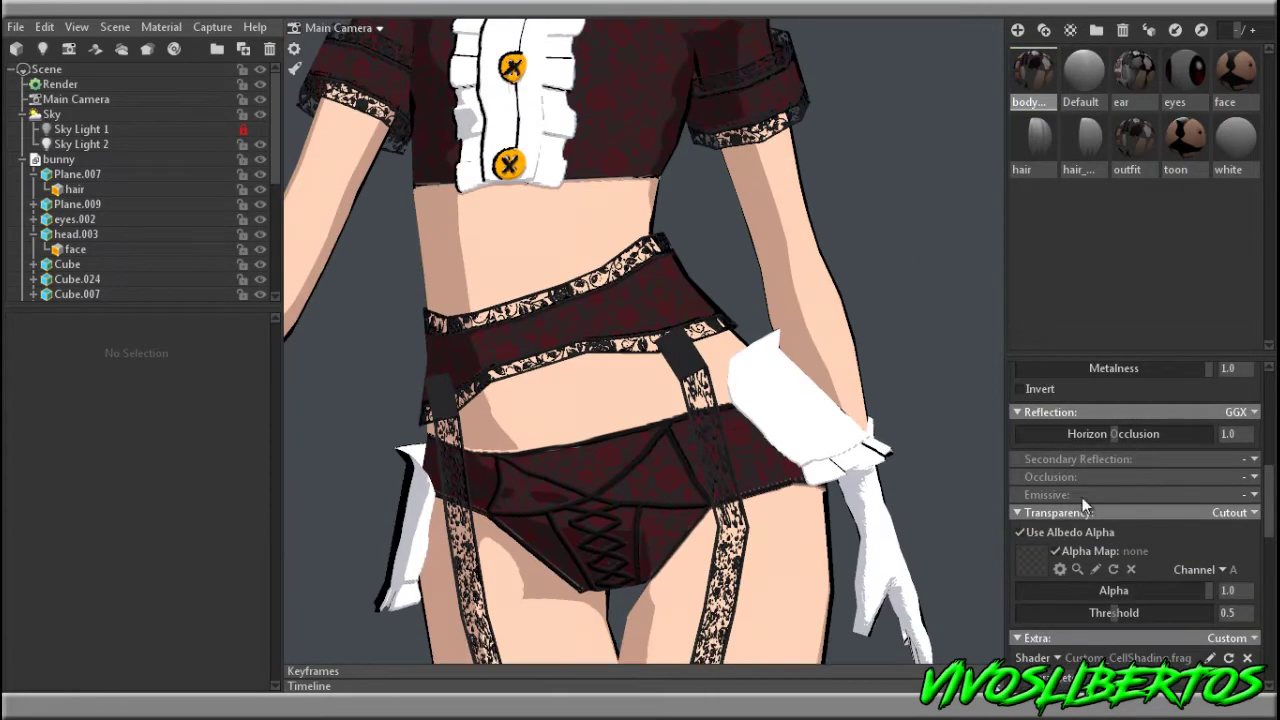
scroll(753, 207, "down", 5)
left_click_drag(753, 207, 868, 455)
Try Dither transparency on the body_toon material, compare the lace up close, and switch back to Cutout.
scroll(868, 455, "up", 4)
left_click(1240, 518)
left_click(1219, 571)
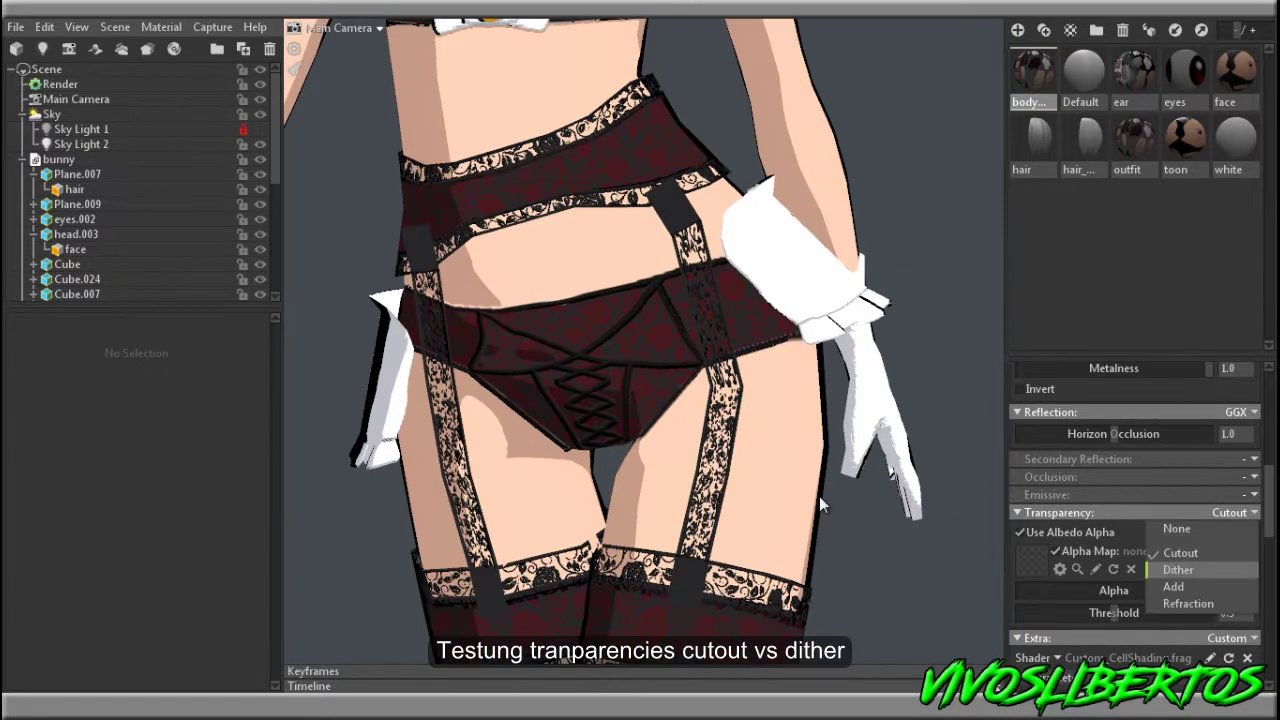
left_click(1181, 573)
right_click_drag(854, 566, 681, 451)
middle_click_drag(681, 451, 690, 575)
right_click_drag(690, 575, 745, 420)
left_click_drag(745, 420, 930, 455)
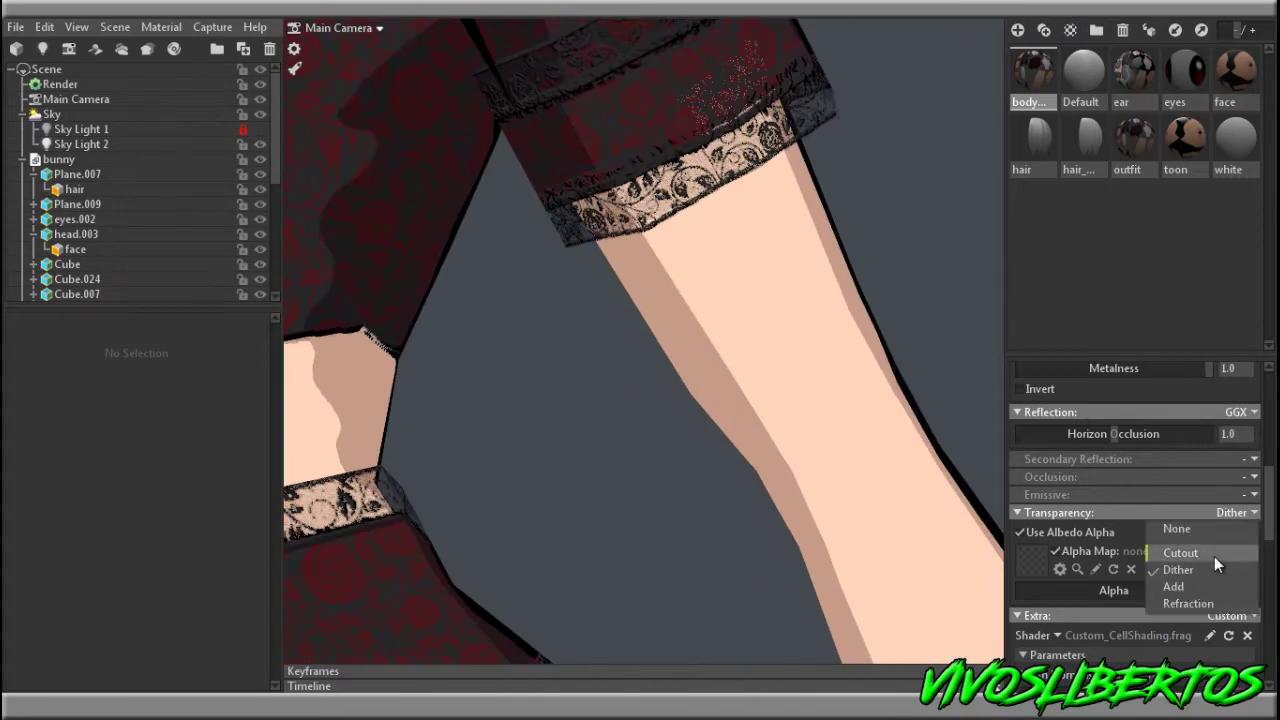
left_click(1190, 552)
scroll(759, 363, "down", 3)
left_click_drag(889, 289, 890, 315, "shift")
Hide the sky and add a new spot light to the scene.
left_click(258, 117)
left_click(115, 27)
mouse_move(137, 43)
left_click(315, 43)
left_click_drag(770, 311, 514, 268)
scroll(514, 268, "down", 5)
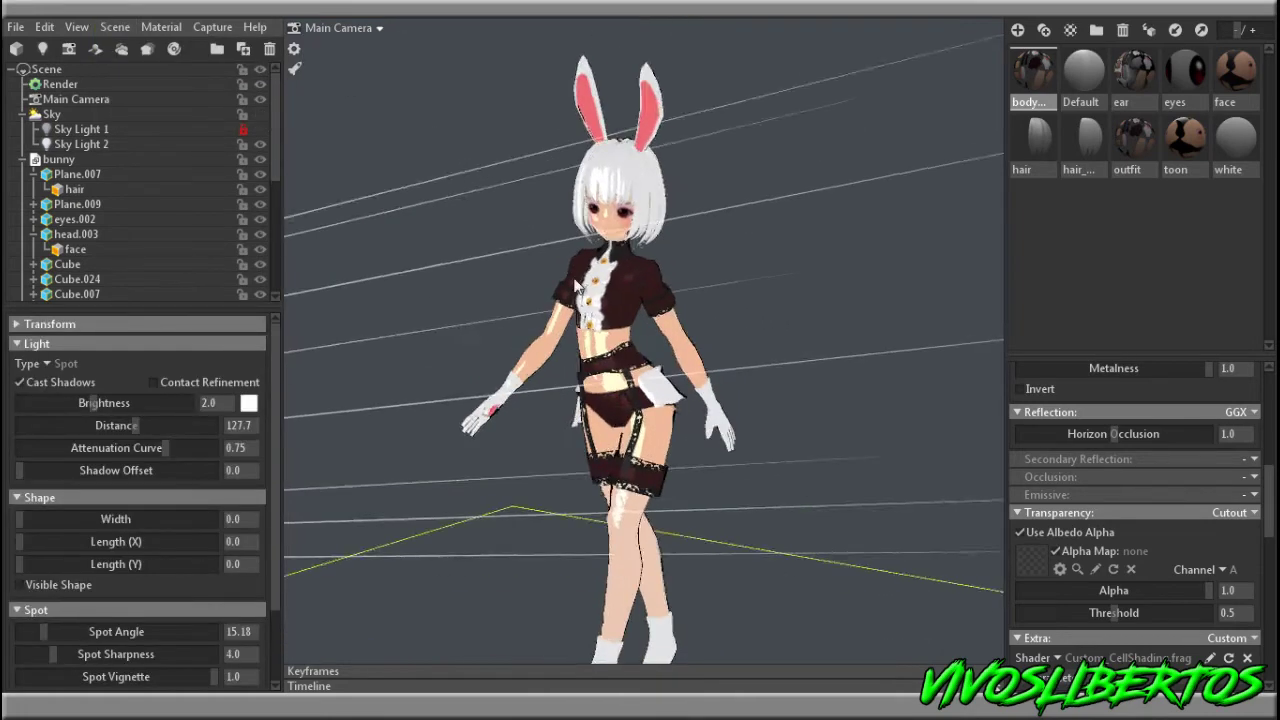
Raise the spot light and shift it horizontally beside the character.
middle_click_drag(514, 268, 640, 290)
left_click_drag(403, 341, 408, 82)
left_click_drag(450, 200, 570, 206)
left_click(742, 161)
left_click(741, 221)
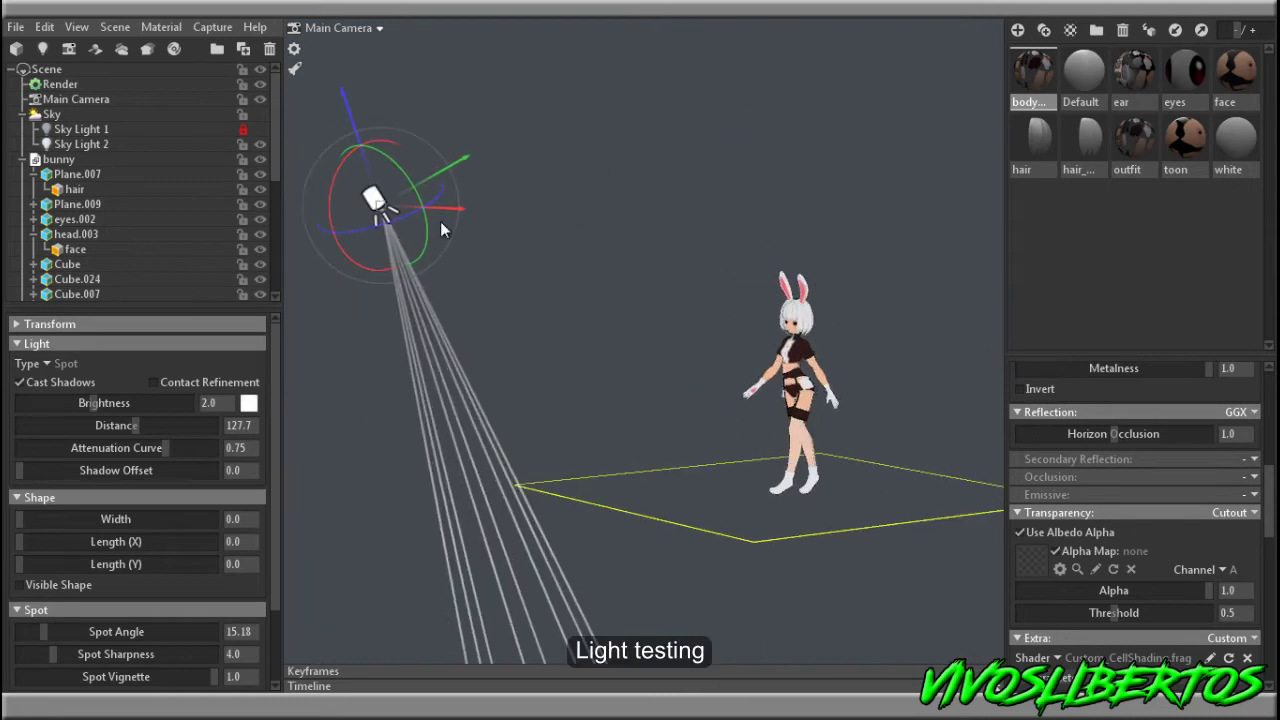
Change the new light's type to Omni and adjust its placement around the character.
left_click(66, 365)
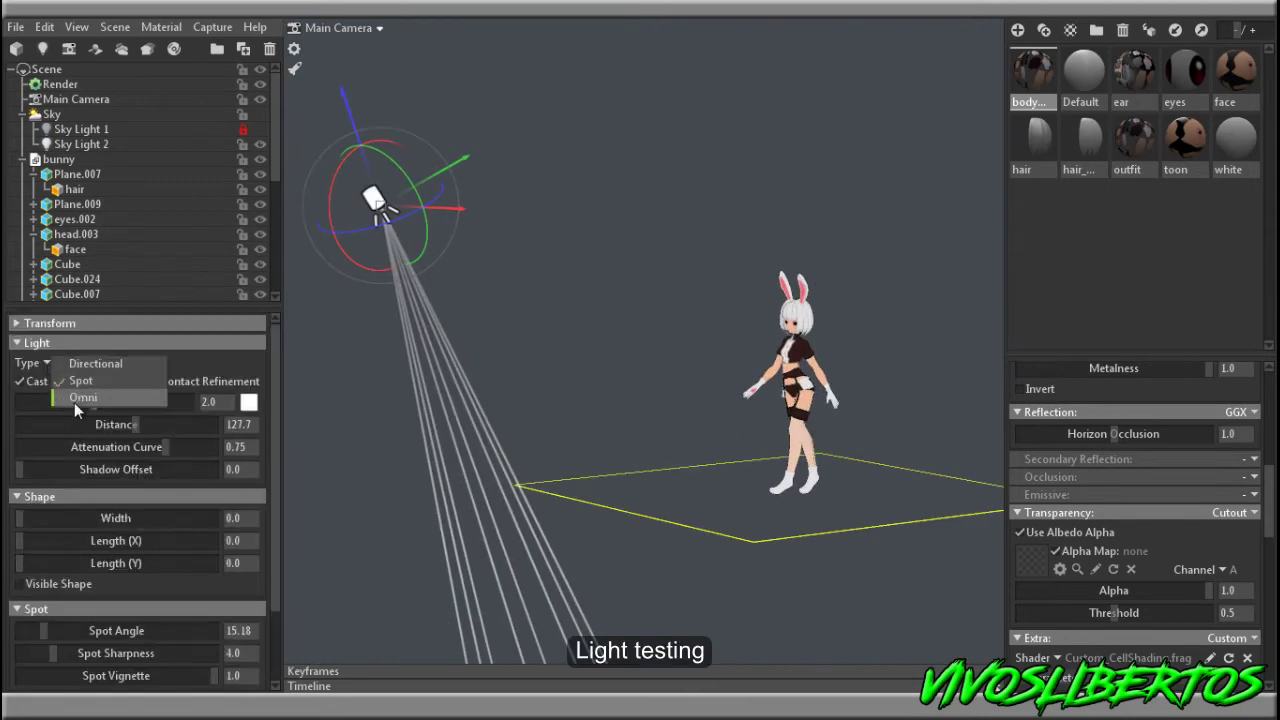
left_click(75, 401)
left_click_drag(478, 240, 643, 289)
left_click(628, 183)
left_click(628, 183)
left_click_drag(628, 182, 632, 247)
middle_click_drag(890, 372, 733, 392)
scroll(733, 392, "up", 10)
scroll(640, 305, "down", 8)
Lower the omni light and move it around the character to test the shading from different directions.
left_click_drag(834, 232, 529, 229)
left_click_drag(463, 124, 467, 180)
left_click_drag(590, 285, 438, 281)
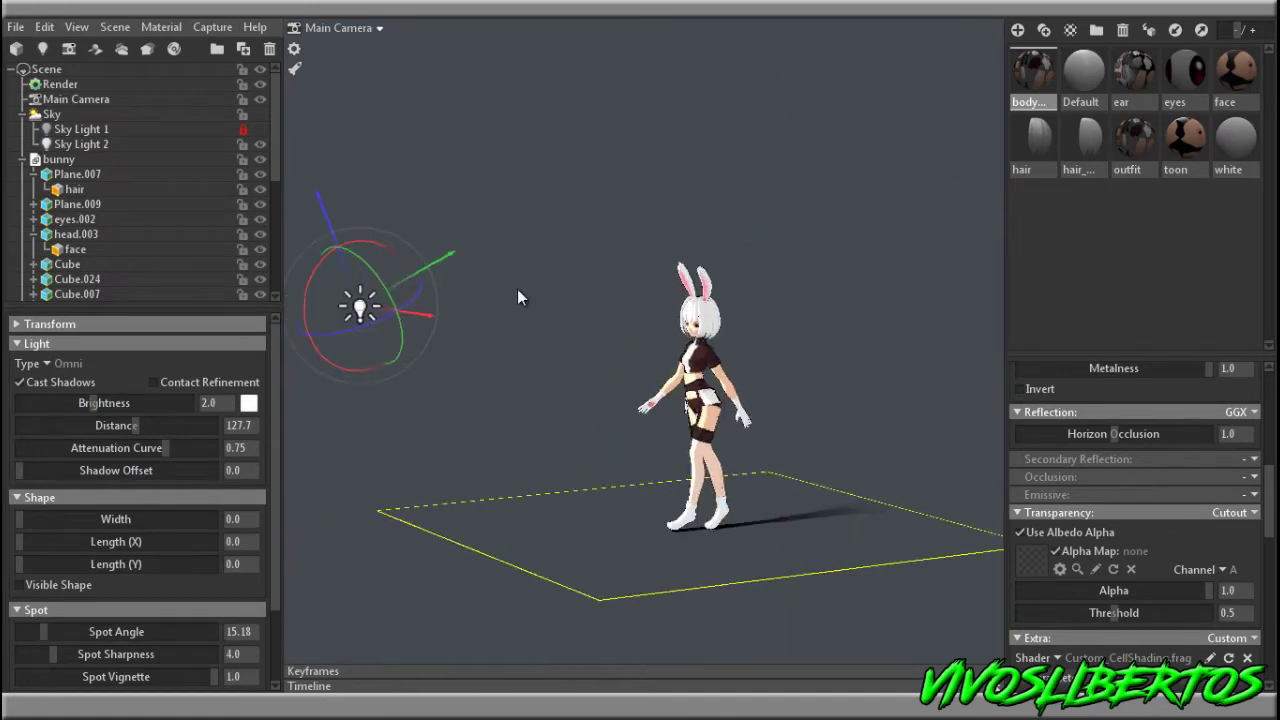
middle_click_drag(438, 281, 540, 281)
left_click_drag(394, 306, 632, 232)
left_click_drag(455, 415, 767, 456)
scroll(767, 456, "up", 8)
middle_click_drag(703, 246, 626, 366)
scroll(626, 366, "down", 3)
Set the omni light's brightness to about 3.015, disable its cast shadows, and set its attenuation curve to 1.0.
left_click_drag(93, 403, 99, 403)
left_click(34, 386)
left_click_drag(166, 449, 209, 452)
mouse_move(19, 519)
left_mouse_down()
mouse_move(120, 517)
mouse_move(17, 519)
left_mouse_up()
scroll(589, 305, "down", 8)
scroll(589, 305, "up", 2)
Tint the omni light blue.
left_click(249, 403)
left_click_drag(415, 545, 460, 577)
left_click(556, 535)
left_click_drag(602, 560, 603, 480)
left_click(708, 457)
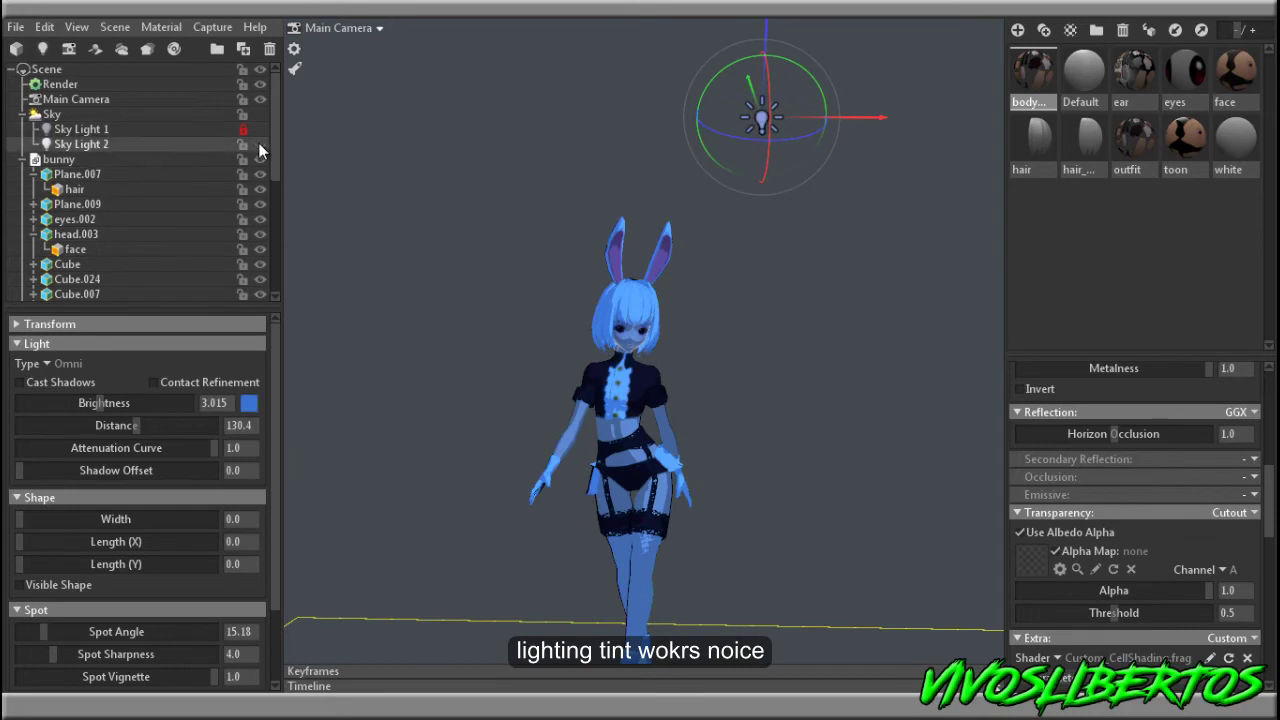
Make the sky visible again and check the character under the combined lighting.
scroll(786, 400, "down", 1)
left_click_drag(786, 400, 640, 380)
left_click(260, 114)
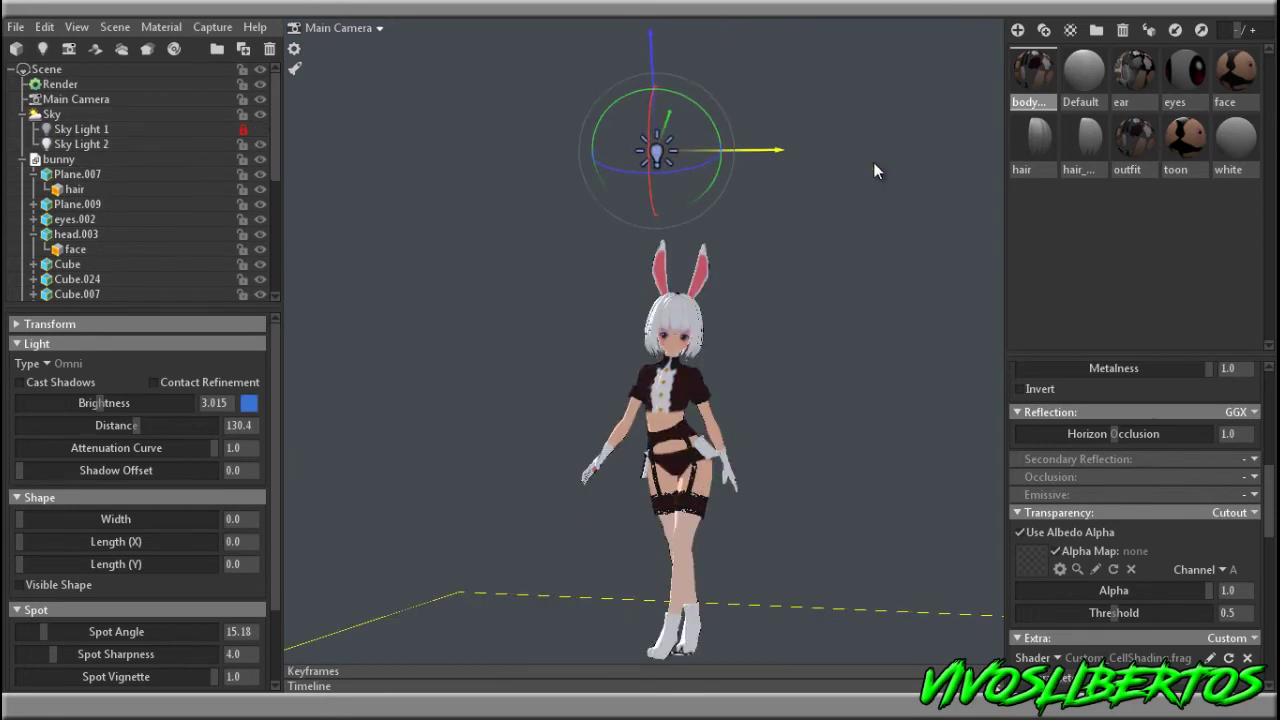
scroll(873, 162, "up", 5)
left_click_drag(873, 162, 691, 248)
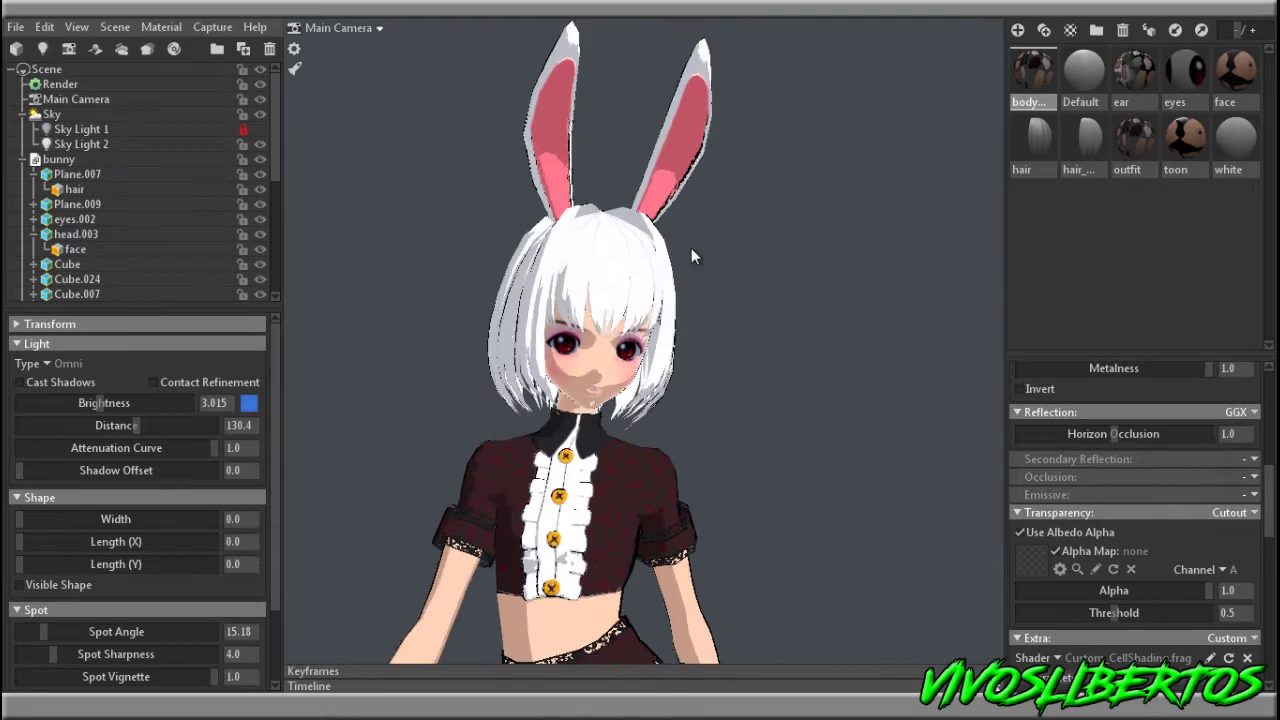
middle_click_drag(691, 248, 714, 361)
Select the head mesh and the toon material, and inspect the face shading.
left_click(581, 330)
left_click_drag(581, 330, 551, 344)
left_click(390, 335)
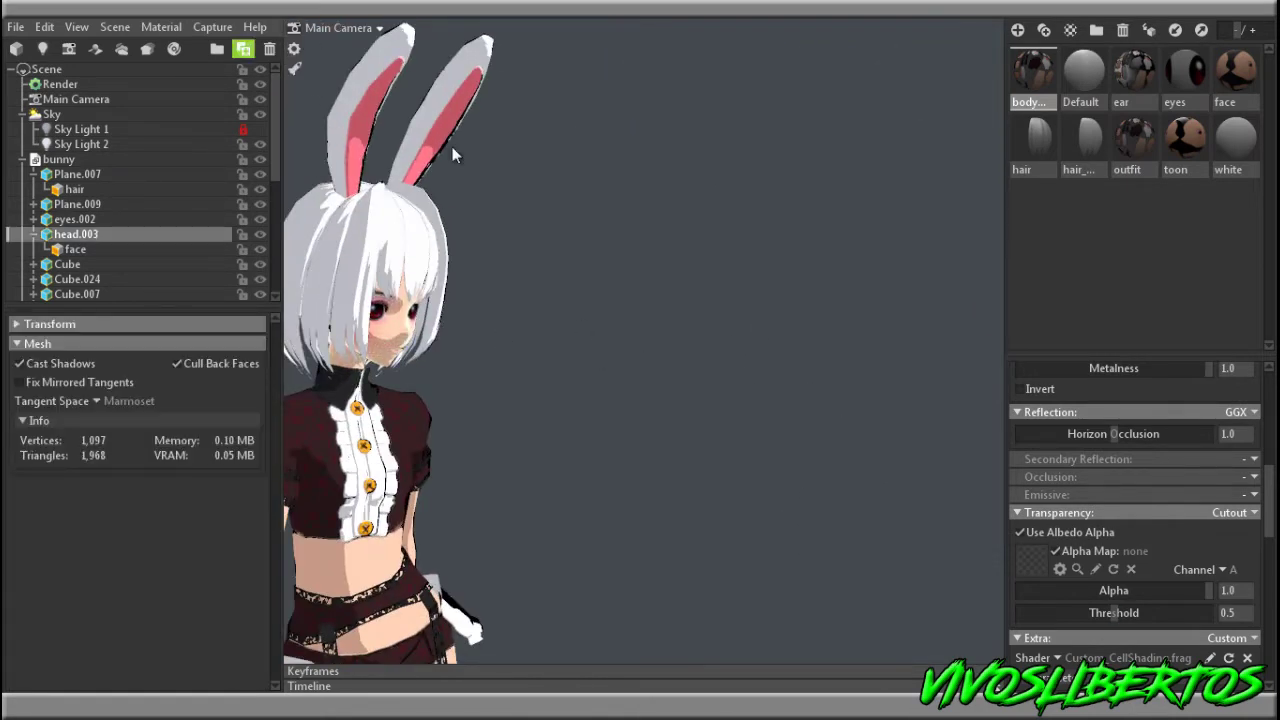
left_click(1185, 138)
middle_click_drag(688, 334, 878, 434)
scroll(878, 434, "up", 3)
middle_click_drag(810, 397, 643, 304)
scroll(643, 304, "up", 2)
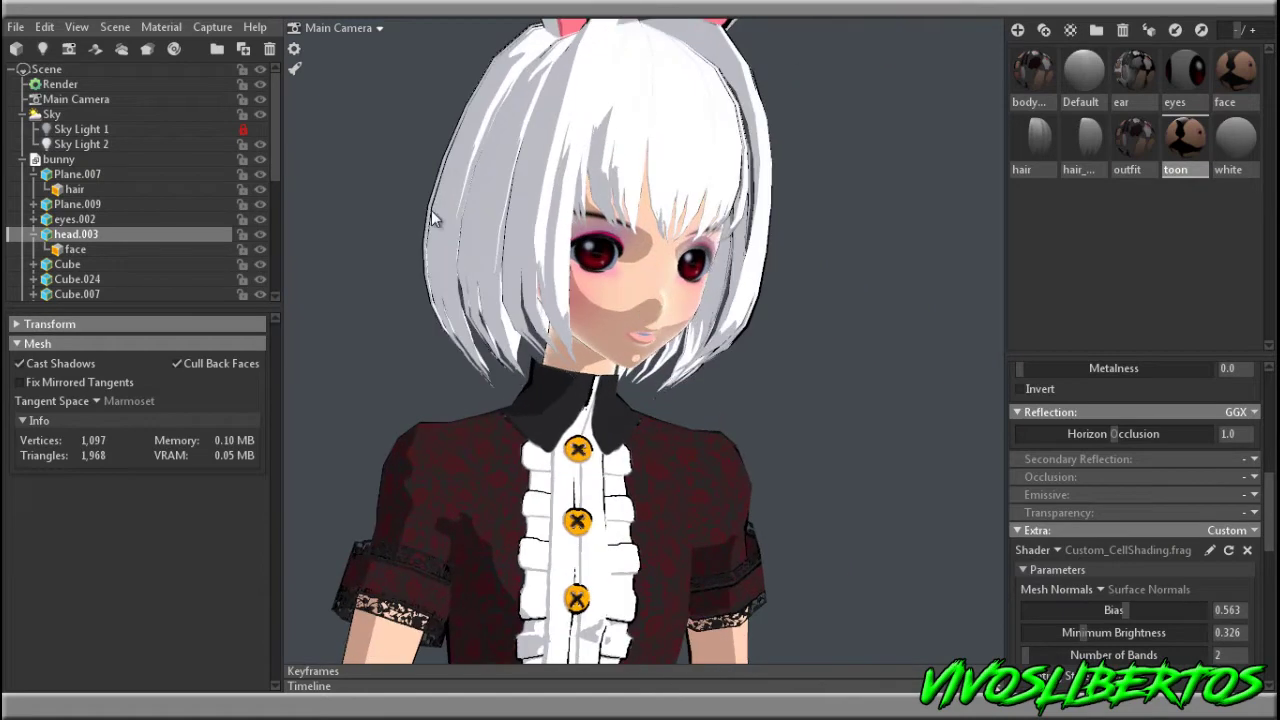
Select the Cube mesh inside the mouth, check its back-face culling option, and examine the lips up close.
left_click(79, 27)
left_click(124, 103)
left_click_drag(768, 401, 590, 356)
left_click(590, 356)
left_click(232, 364)
scroll(743, 403, "up", 5)
left_click_drag(743, 403, 576, 232)
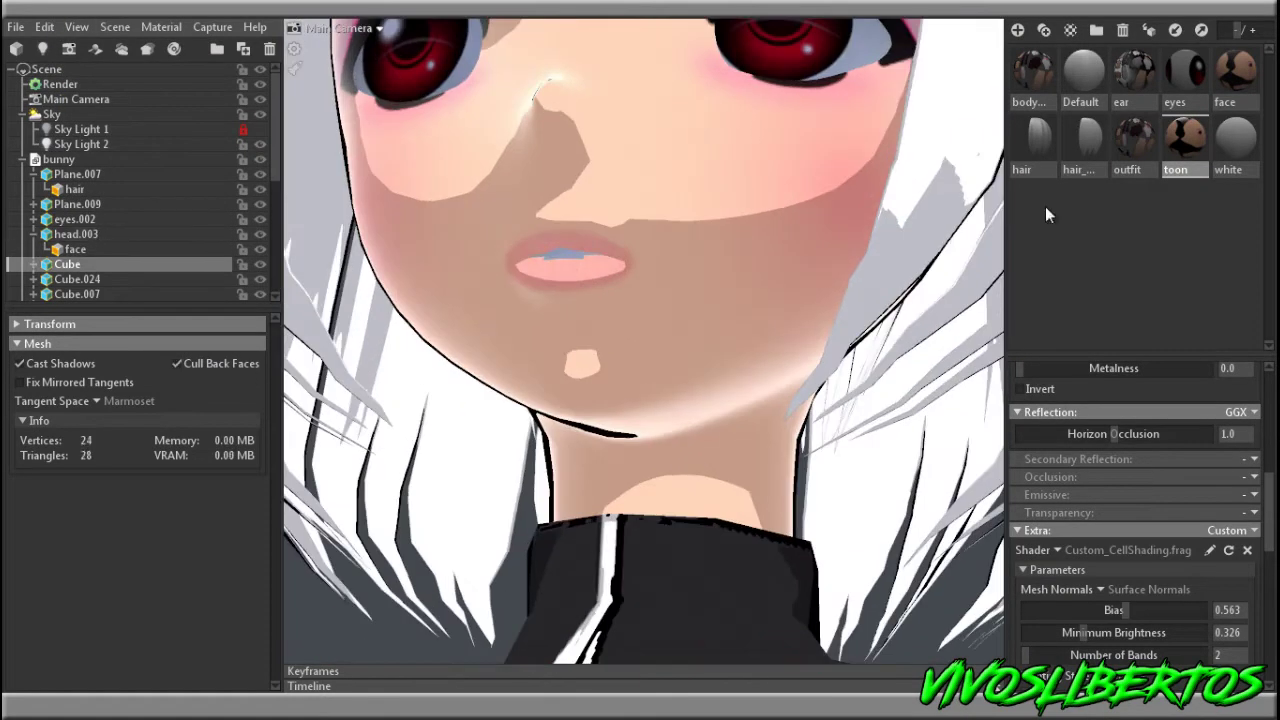
Hide the head mesh, try to apply the toon material to the teeth, and reapply the hair materials to the hair.
left_click_drag(1190, 174, 530, 288)
left_click(561, 262)
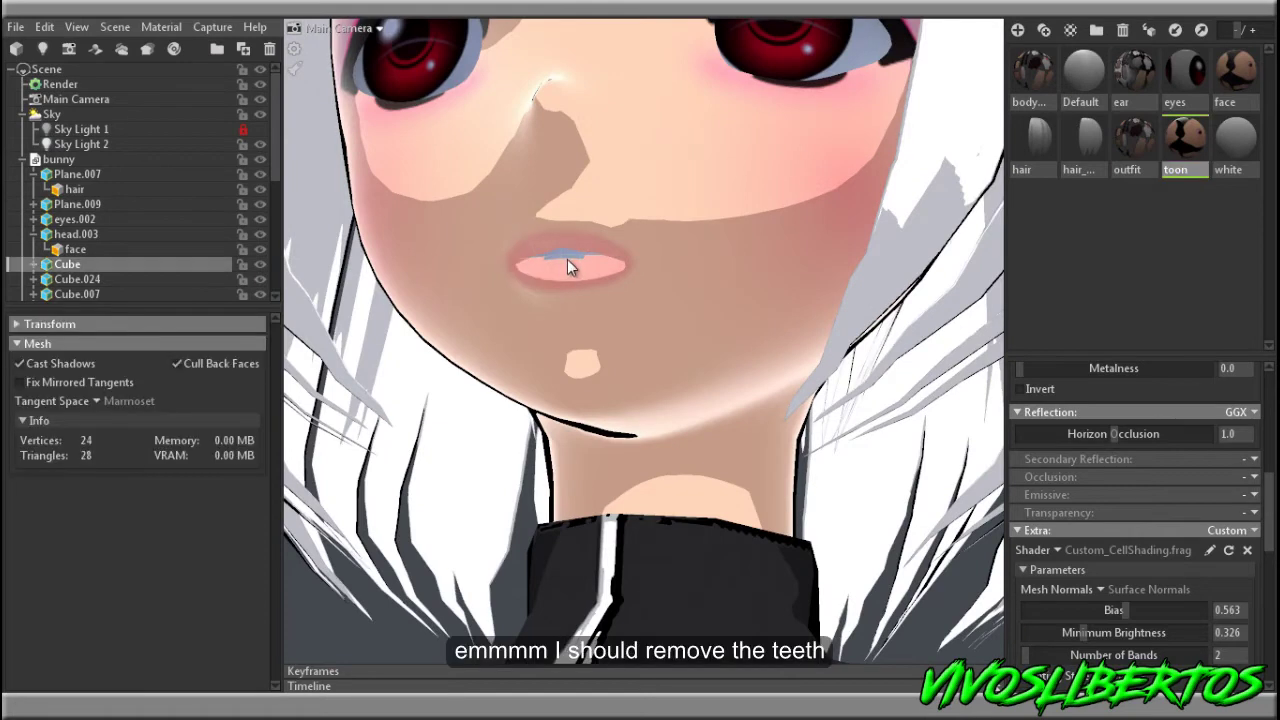
left_click(260, 233)
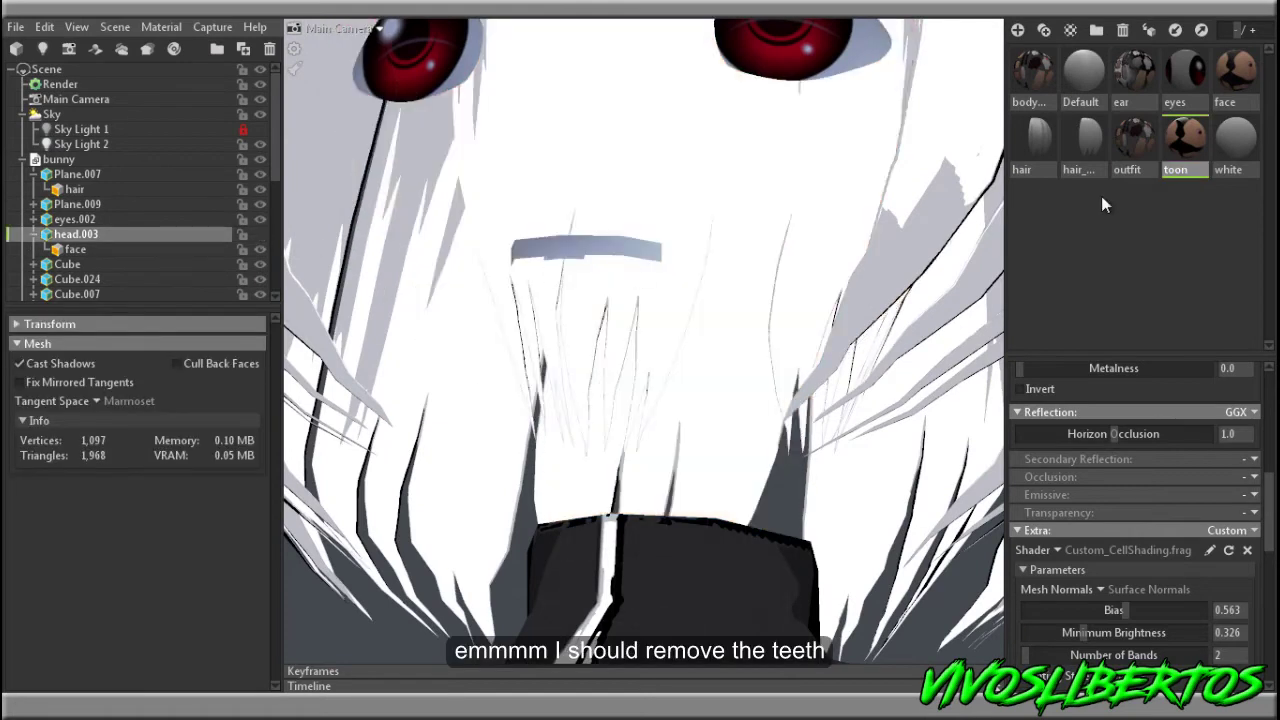
left_click_drag(1176, 170, 565, 262)
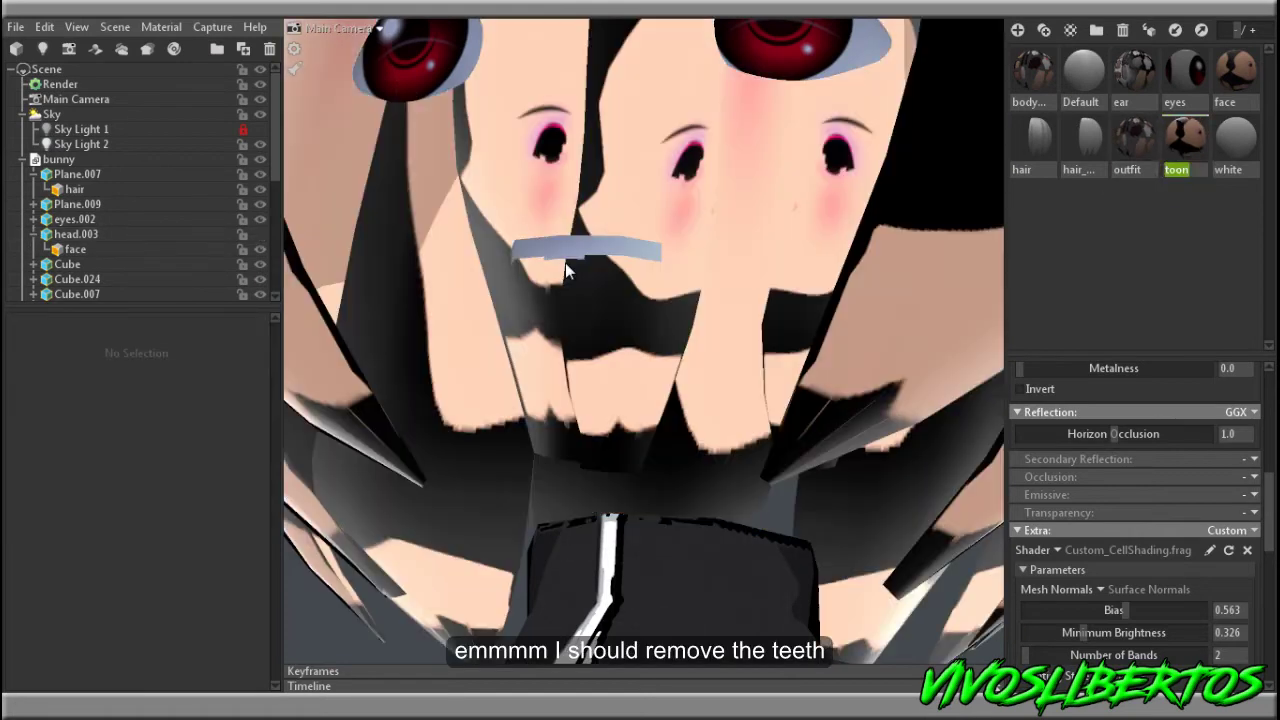
left_click_drag(1034, 160, 826, 268)
left_click_drag(1085, 165, 680, 294)
Hide the Cube teeth mesh and make the head mesh visible again.
left_click(631, 250)
left_click_drag(631, 250, 767, 318)
double_click(676, 370)
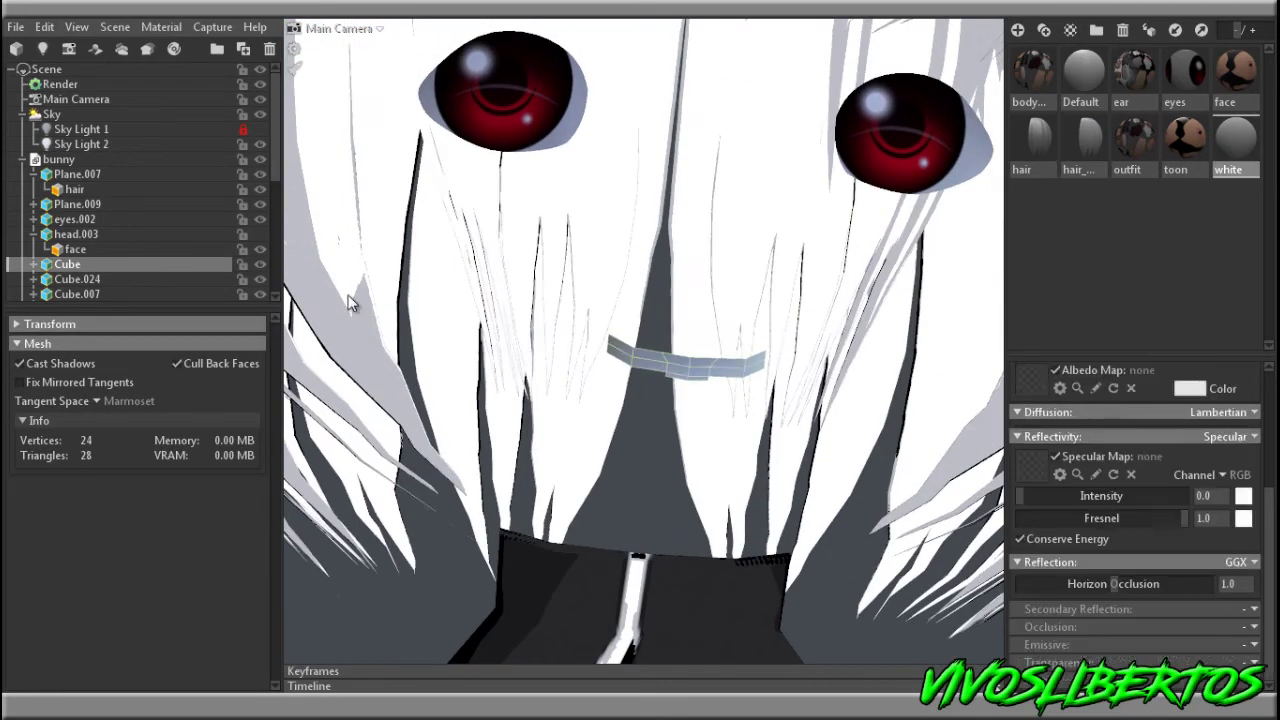
left_click(261, 265)
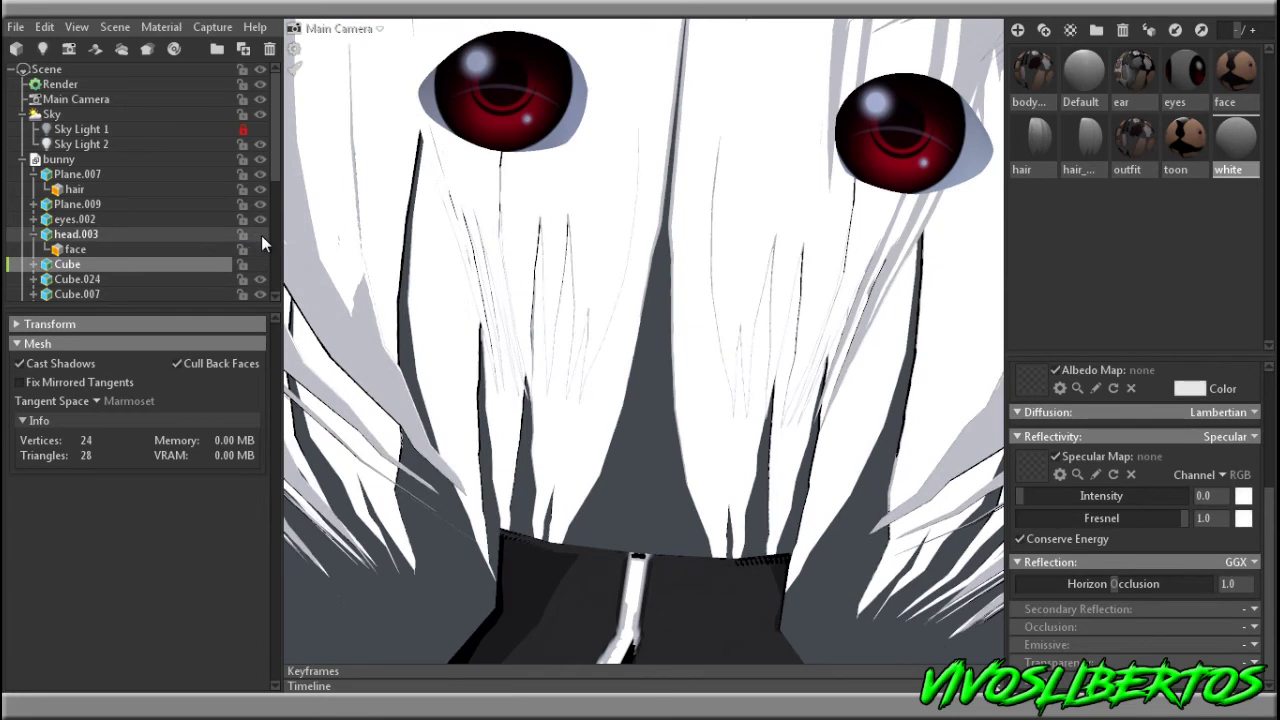
left_click(261, 235)
Examine the hair from behind the head and select the Plane.009 strand at the nape.
scroll(683, 240, "down", 5)
left_click_drag(683, 240, 599, 287)
scroll(600, 291, "down", 3)
left_click(873, 413)
left_click_drag(873, 413, 485, 354)
scroll(612, 333, "up", 4)
left_click_drag(612, 333, 591, 204)
left_click(591, 204)
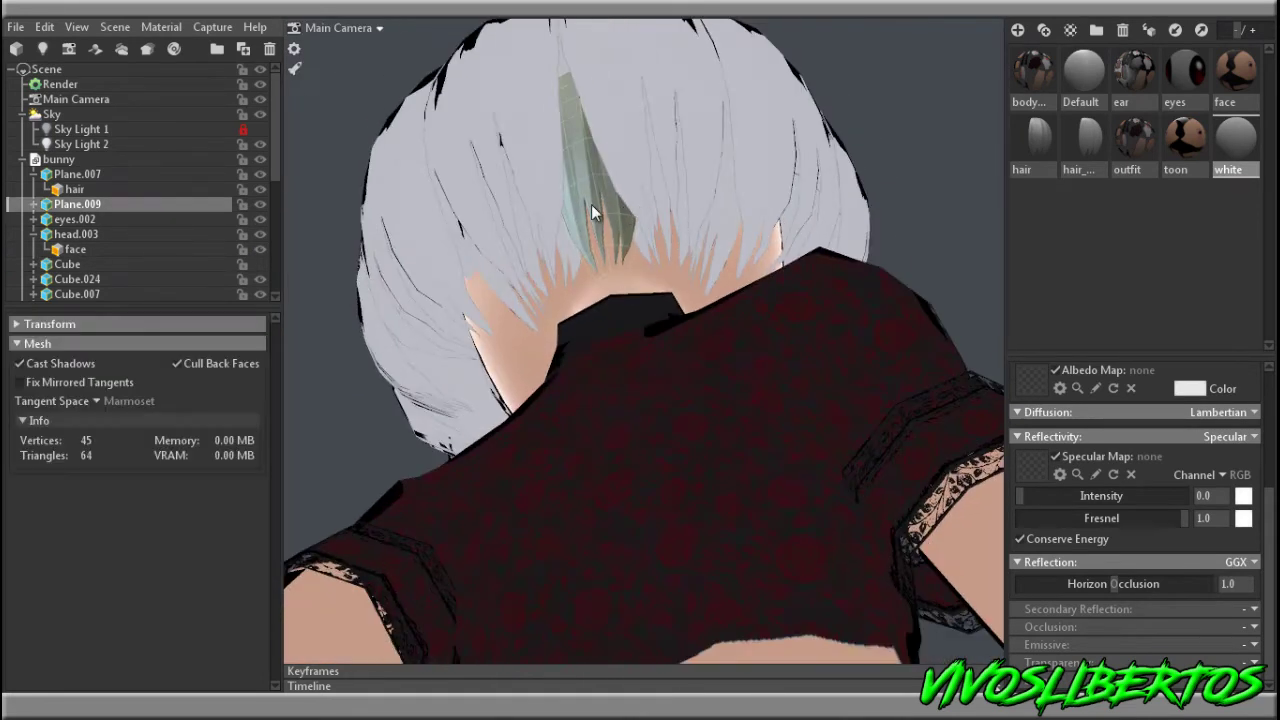
Check the Plane.007 hair by toggling its visibility, and apply the hair_... material to the hair at the back of the head.
left_click(689, 183)
left_click(261, 174)
left_click(637, 238)
left_click(604, 182)
left_click(261, 175)
left_click_drag(1087, 145, 611, 220)
Set the hair_... material's outline size to 0.221, comparing thicker and thinner outlines on the hair.
left_click_drag(611, 220, 735, 262)
scroll(660, 198, "up", 3)
scroll(725, 152, "down", 3)
left_click(735, 262)
scroll(1205, 583, "down", 3)
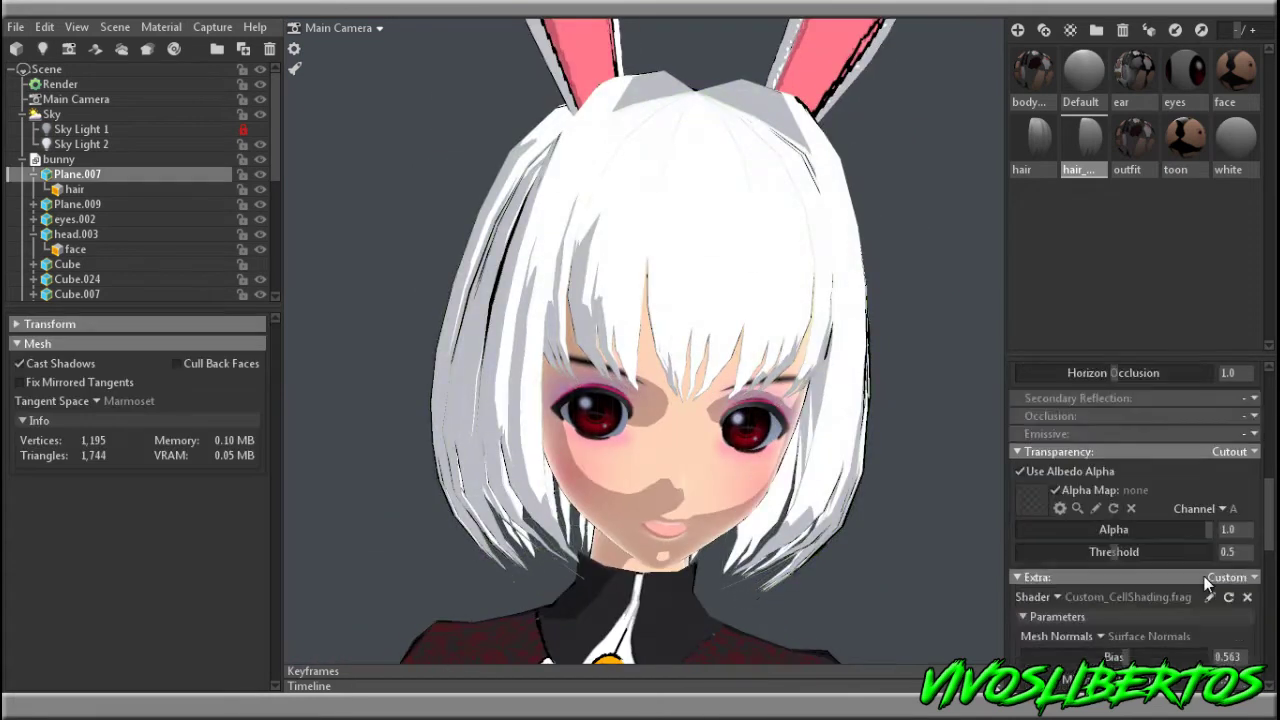
scroll(1206, 582, "down", 8)
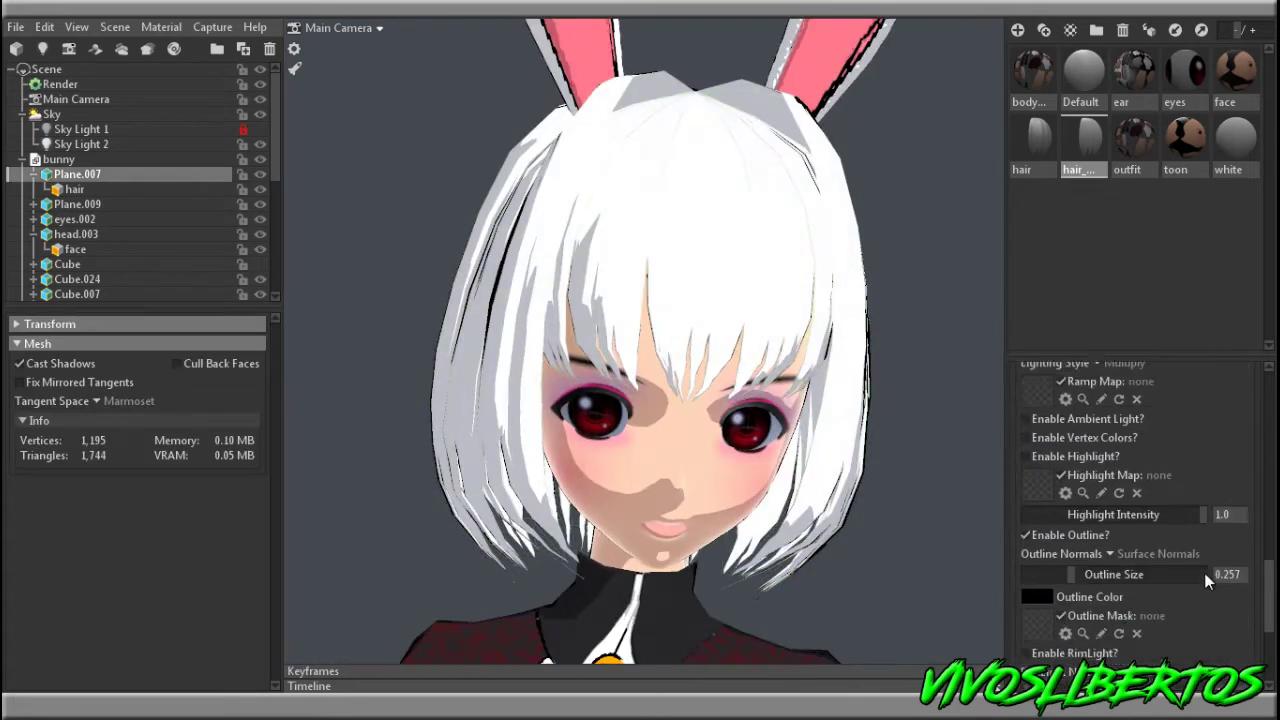
left_click_drag(1075, 529, 1167, 531)
left_click_drag(620, 420, 708, 328)
left_click_drag(1167, 530, 1064, 531)
left_click_drag(767, 428, 703, 459)
Select the head mesh and the toon material, test red and black rim-light colors, and set the color back to white.
left_click(703, 467)
scroll(1189, 445, "down", 2)
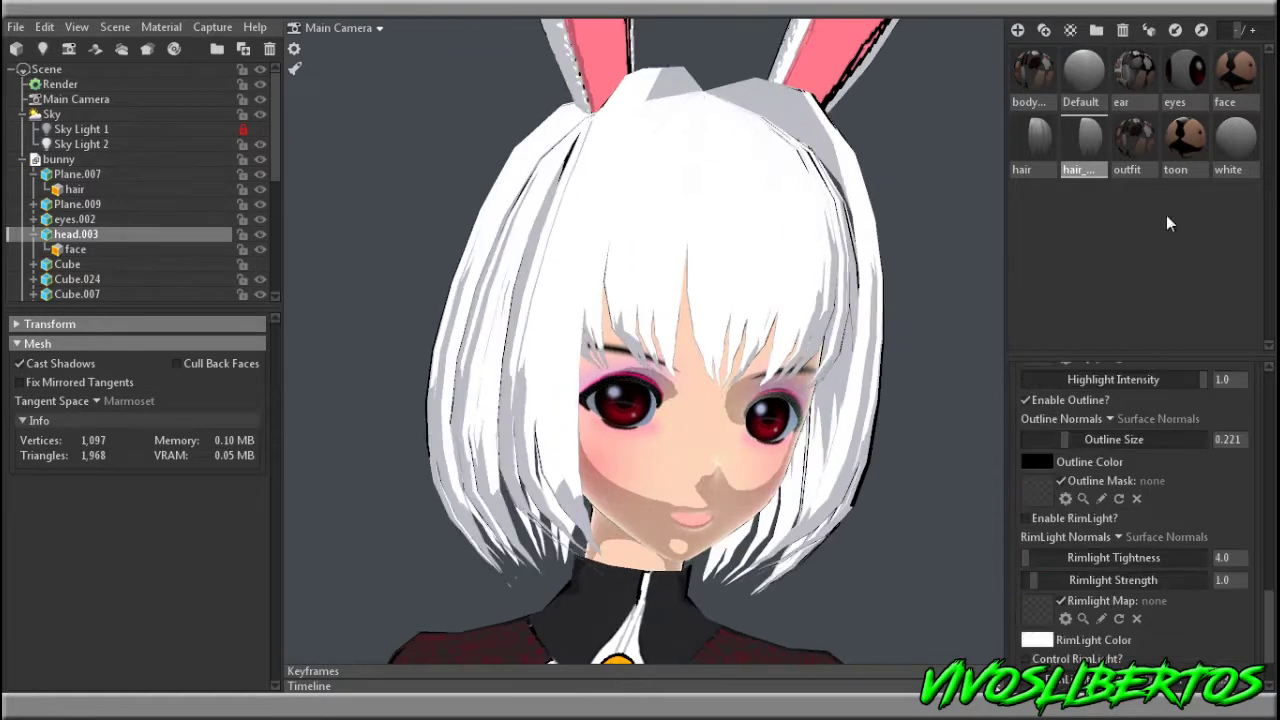
left_click(1169, 165)
scroll(1170, 540, "down", 2)
left_click(1040, 565)
left_click(454, 514)
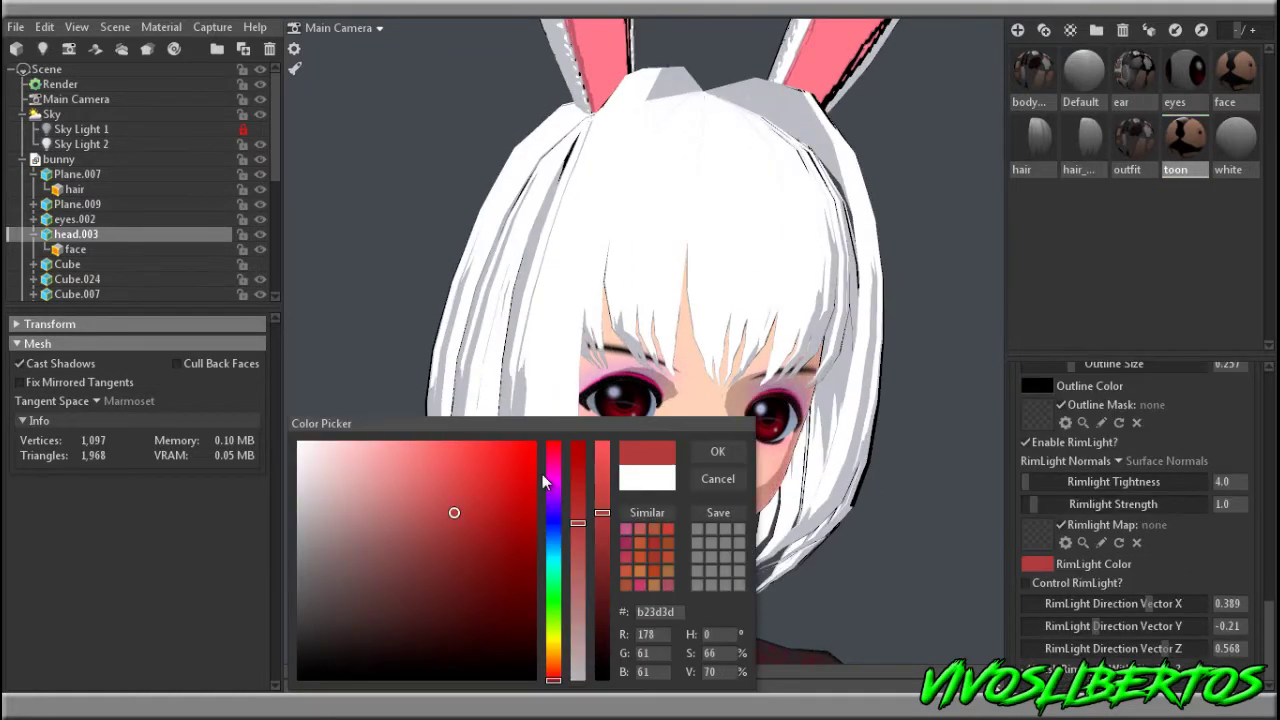
left_click_drag(490, 427, 262, 400)
left_click_drag(374, 614, 383, 668)
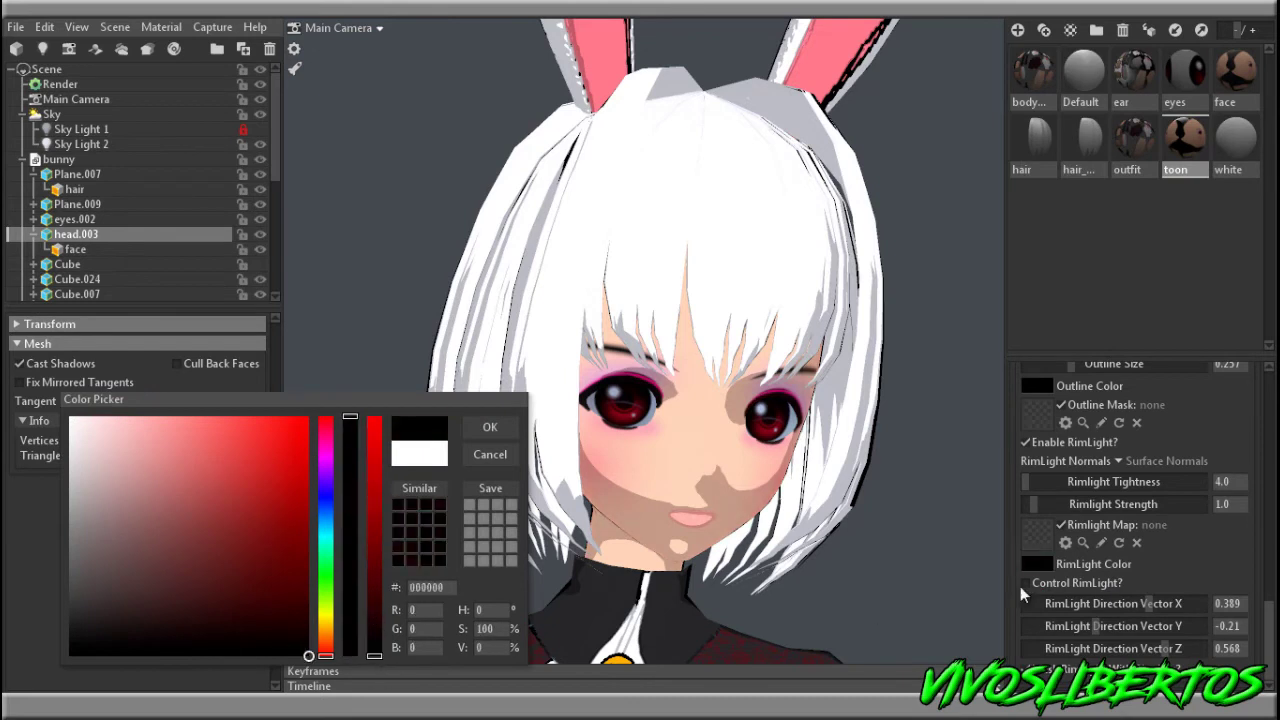
left_click_drag(988, 529, 600, 482)
left_click(424, 455)
Set the toon material's rim-light strength to 20.0 and its tightness to 4.0.
left_click_drag(1179, 481, 1007, 481)
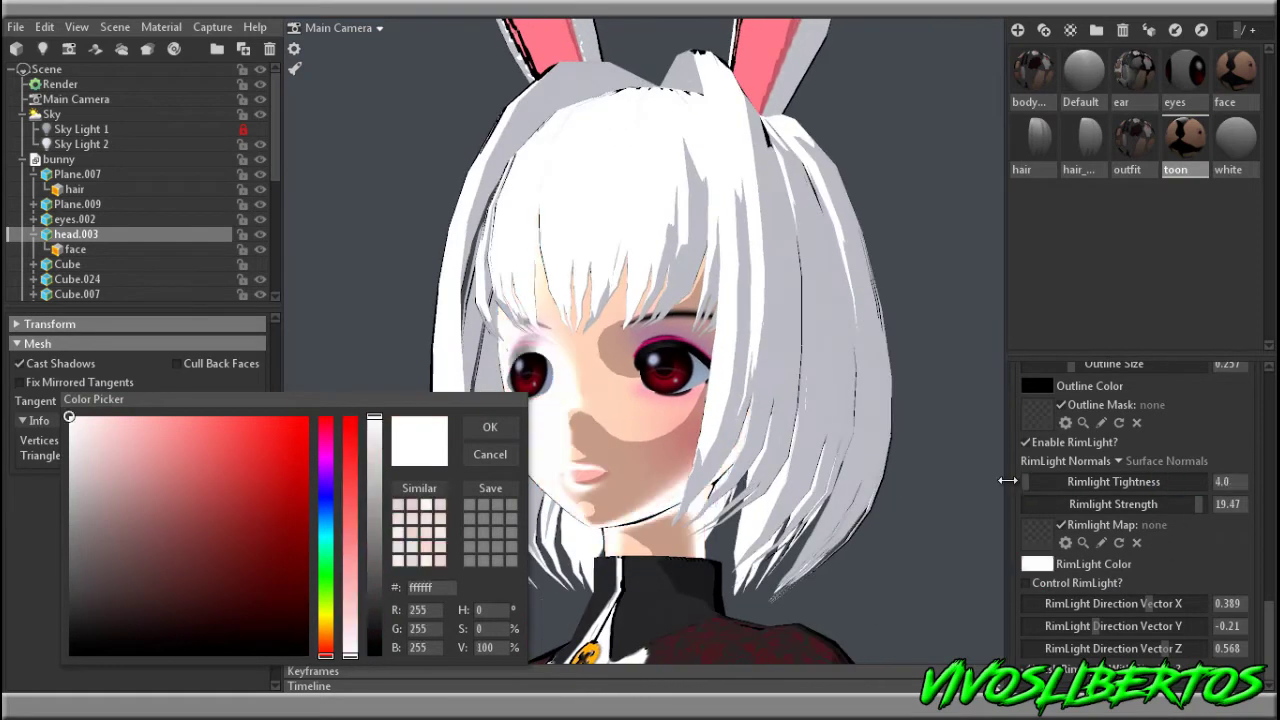
left_click_drag(931, 532, 1222, 505)
left_click_drag(1180, 482, 924, 498)
Try tinted rim-light colors on the face, including muted red 824e4e and an orange hue.
left_click_drag(374, 648, 384, 545)
left_click(229, 532)
left_click_drag(229, 532, 246, 505)
left_click_drag(374, 510, 374, 657)
left_click_drag(180, 562, 165, 534)
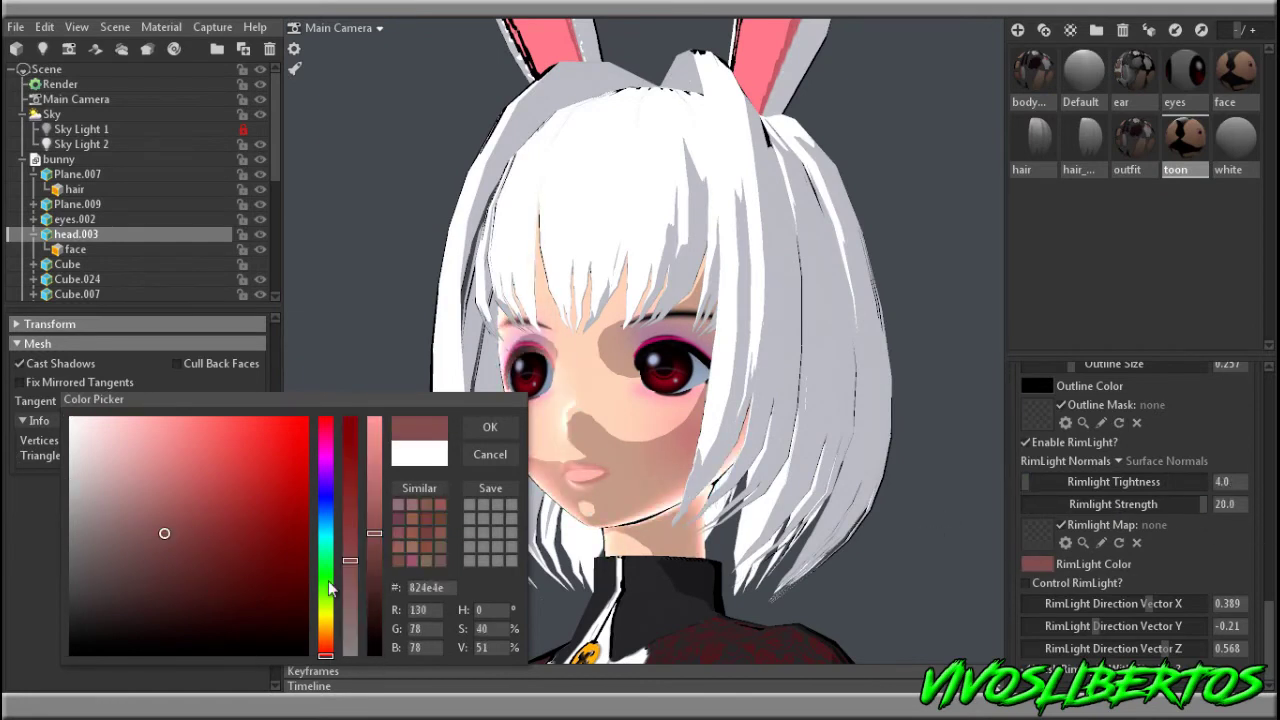
left_click(326, 557)
left_click(326, 595)
left_click_drag(424, 398, 394, 285)
left_click_drag(297, 510, 297, 522)
left_click_drag(200, 404, 229, 384)
Set the toon rim-light color to white (ffffff) and adjust its tightness while checking the face from several angles.
left_click_drag(535, 412, 796, 479, "alt")
left_click_drag(1026, 482, 1069, 482)
left_click_drag(790, 500, 728, 585, "alt")
scroll(730, 580, "down", 3)
middle_click_drag(735, 600, 777, 463, "alt")
left_click_drag(777, 463, 835, 468, "alt")
left_click_drag(91, 360, 39, 303)
left_click_drag(825, 460, 929, 523, "alt")
right_click_drag(929, 523, 1169, 516, "alt")
mouse_move(1085, 490)
left_mouse_down()
mouse_move(1000, 480)
mouse_move(1070, 482)
left_mouse_up()
left_click_drag(671, 428, 862, 500, "alt")
Select the body... material and enable its rim light, testing tightness 4.0 with strength 20.0.
left_click(862, 505)
left_click(1149, 158)
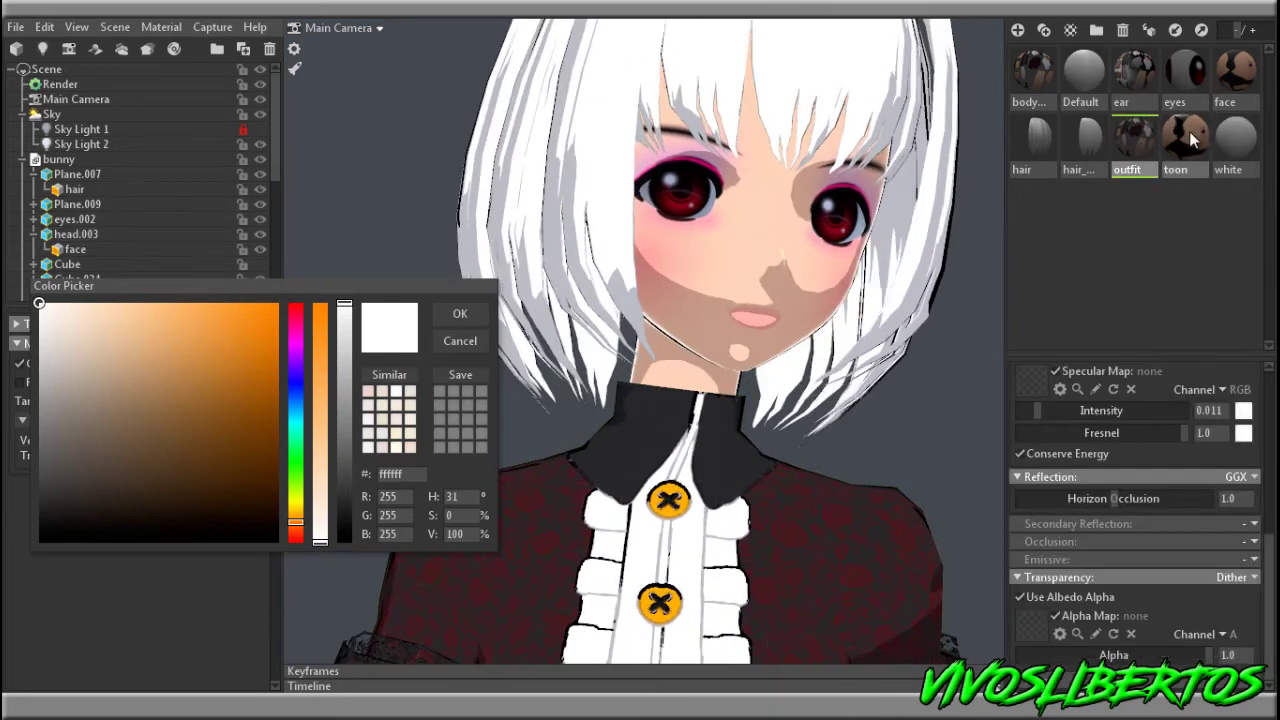
left_click(1034, 76)
left_click_drag(1270, 580, 1271, 656)
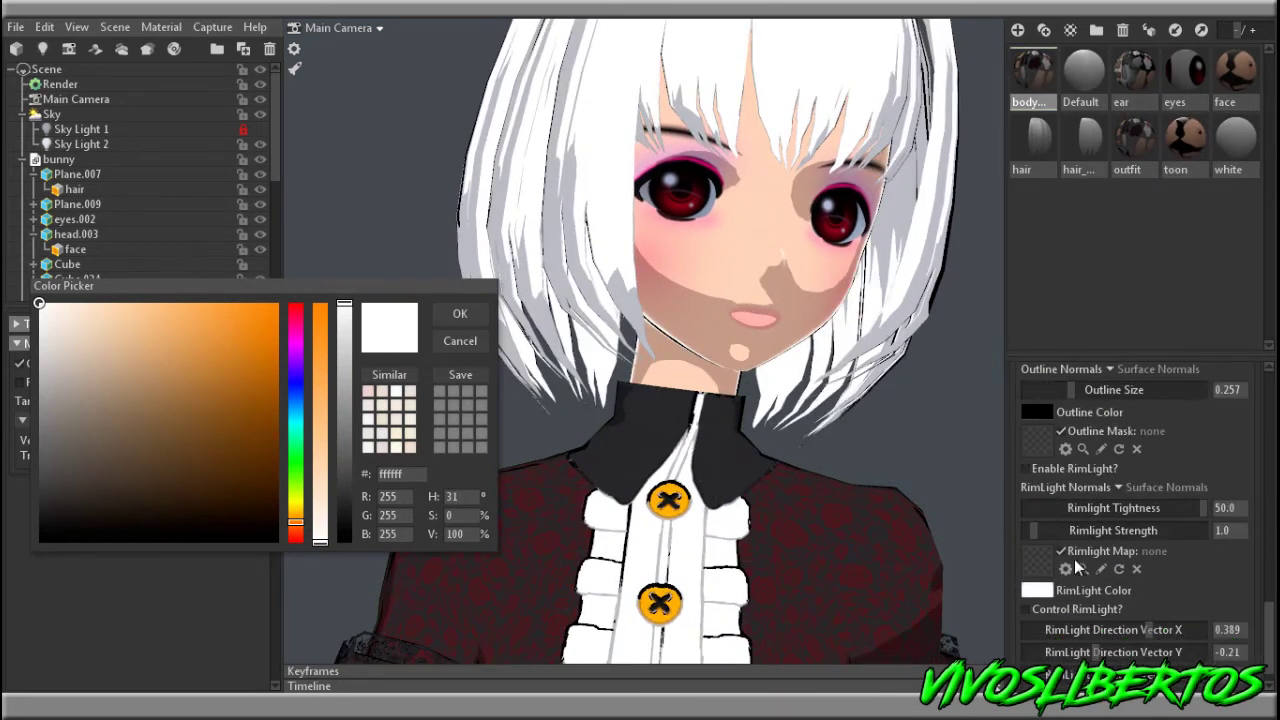
left_click(928, 555)
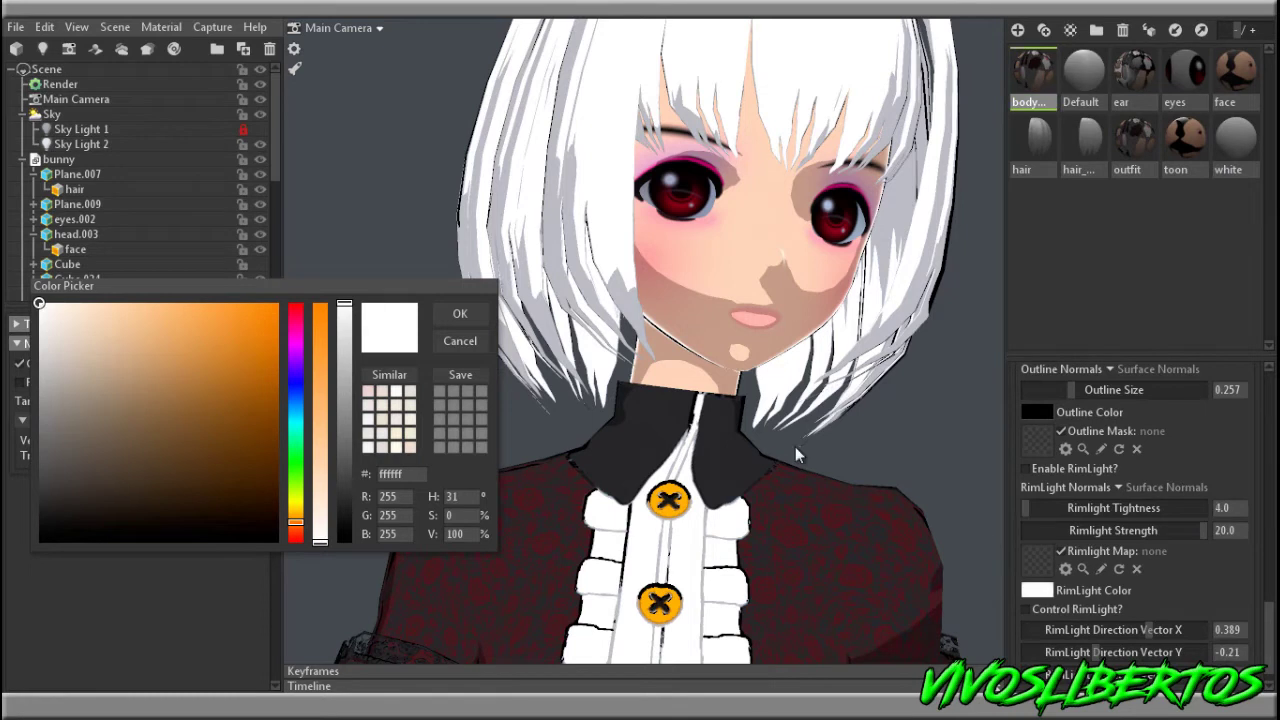
scroll(872, 535, "down", 3)
left_click(1064, 468)
Set the body... material's rim-light tightness to 17.79 and strength to 1.684, and close the color picker.
left_click_drag(1028, 509, 1068, 531)
left_click_drag(860, 528, 731, 400)
scroll(731, 400, "down", 5)
scroll(731, 400, "up", 7)
left_click_drag(1117, 512, 1040, 530)
scroll(794, 500, "down", 3)
left_click_drag(794, 500, 880, 437)
left_click(464, 317)
Examine the rim-lit character close up and at full length under different lighting directions.
scroll(618, 372, "down", 5)
scroll(634, 460, "up", 3)
left_click_drag(618, 372, 868, 522)
scroll(868, 522, "up", 3)
left_click_drag(700, 530, 800, 398)
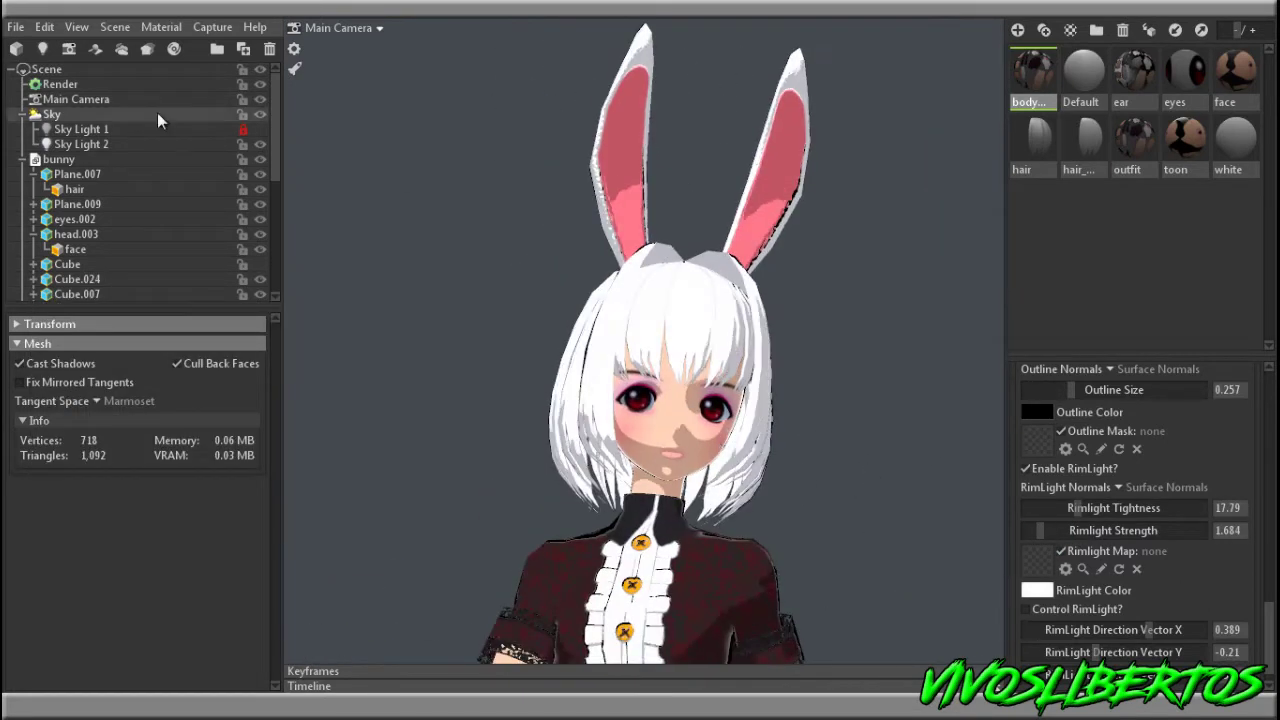
left_click(80, 129)
left_click(51, 114)
left_click(825, 530)
scroll(825, 530, "down", 5)
left_click_drag(509, 234, 743, 386)
scroll(680, 434, "up", 5)
left_click_drag(680, 434, 727, 316)
scroll(727, 316, "down", 3)
Unlock Sky Light 1 and make it visible, comparing the character with the light on and off.
left_click(260, 130)
left_click(262, 132)
left_click(262, 132)
left_click(243, 131)
left_click(261, 131)
left_click(261, 131)
Compare the character with and without the blue Light 2, and leave that light hidden.
scroll(510, 189, "down", 5)
scroll(414, 214, "up", 2)
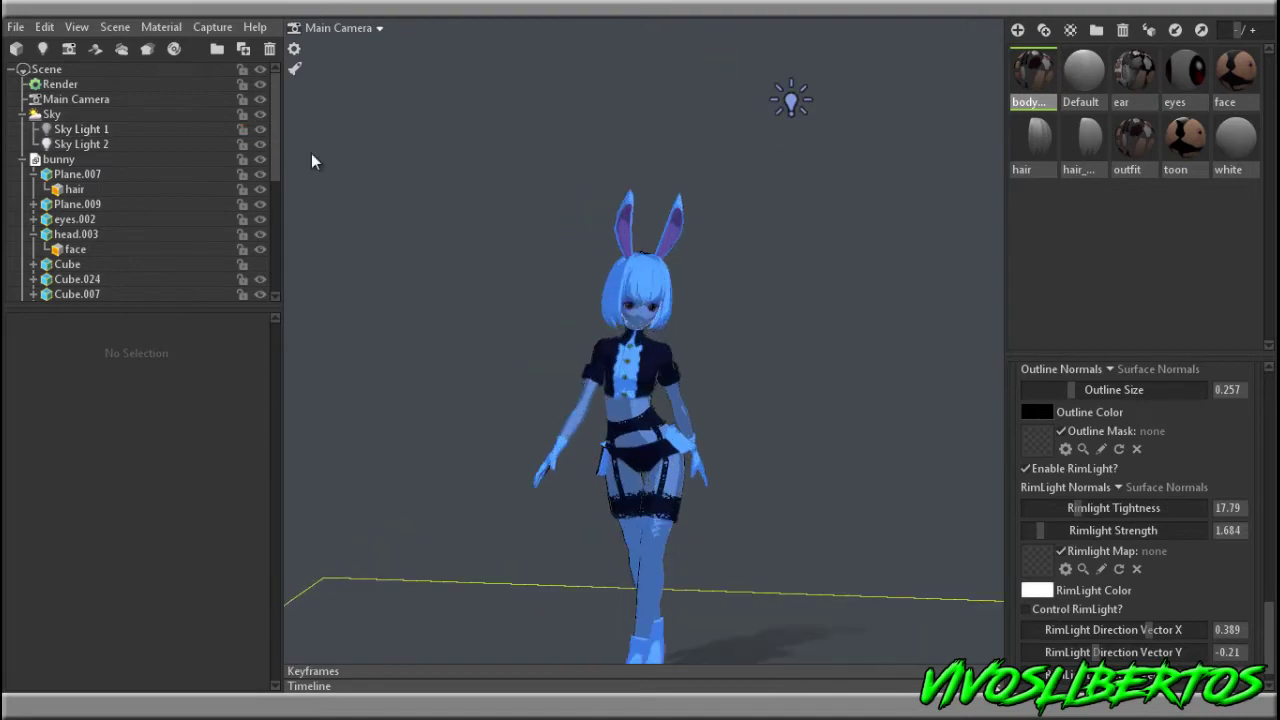
scroll(165, 286, "down", 10)
left_click(260, 297)
left_click(260, 297)
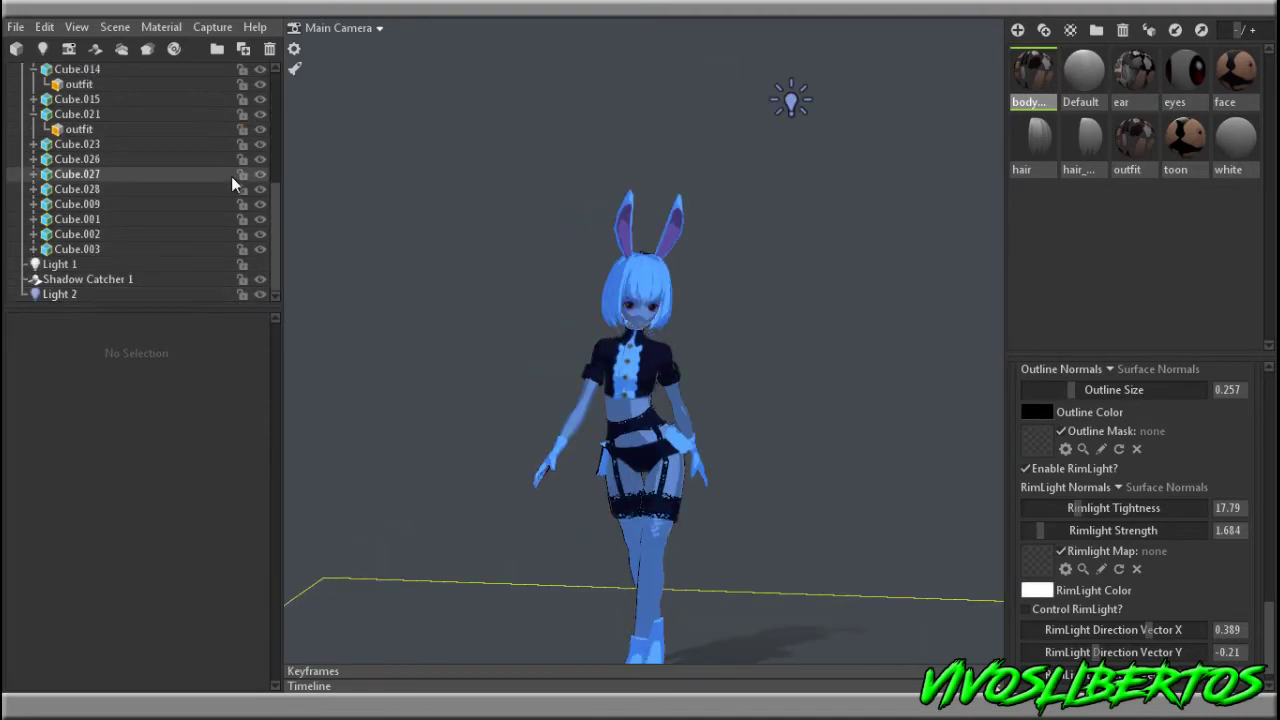
scroll(149, 211, "up", 5)
scroll(170, 215, "down", 10)
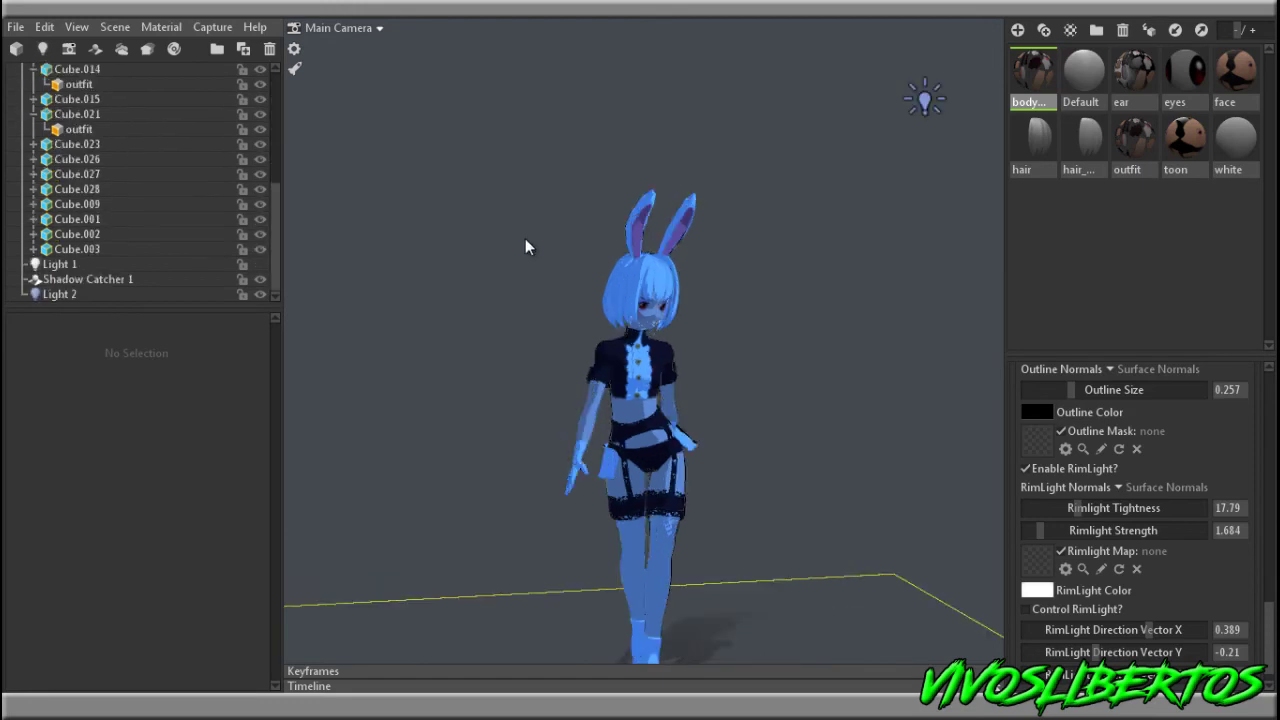
scroll(190, 205, "up", 10)
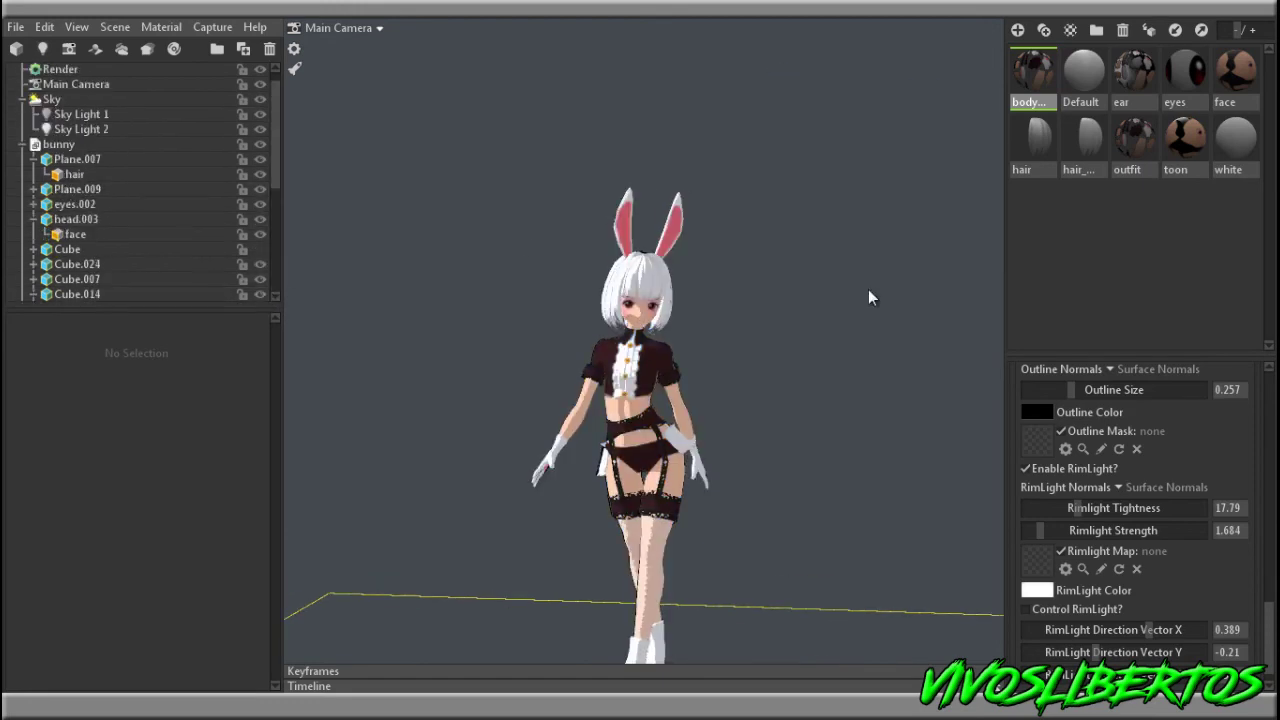
Set Sky Light 1's brightness to 34.47 and check the shading on the face.
left_click(120, 114)
left_click_drag(137, 403, 151, 403)
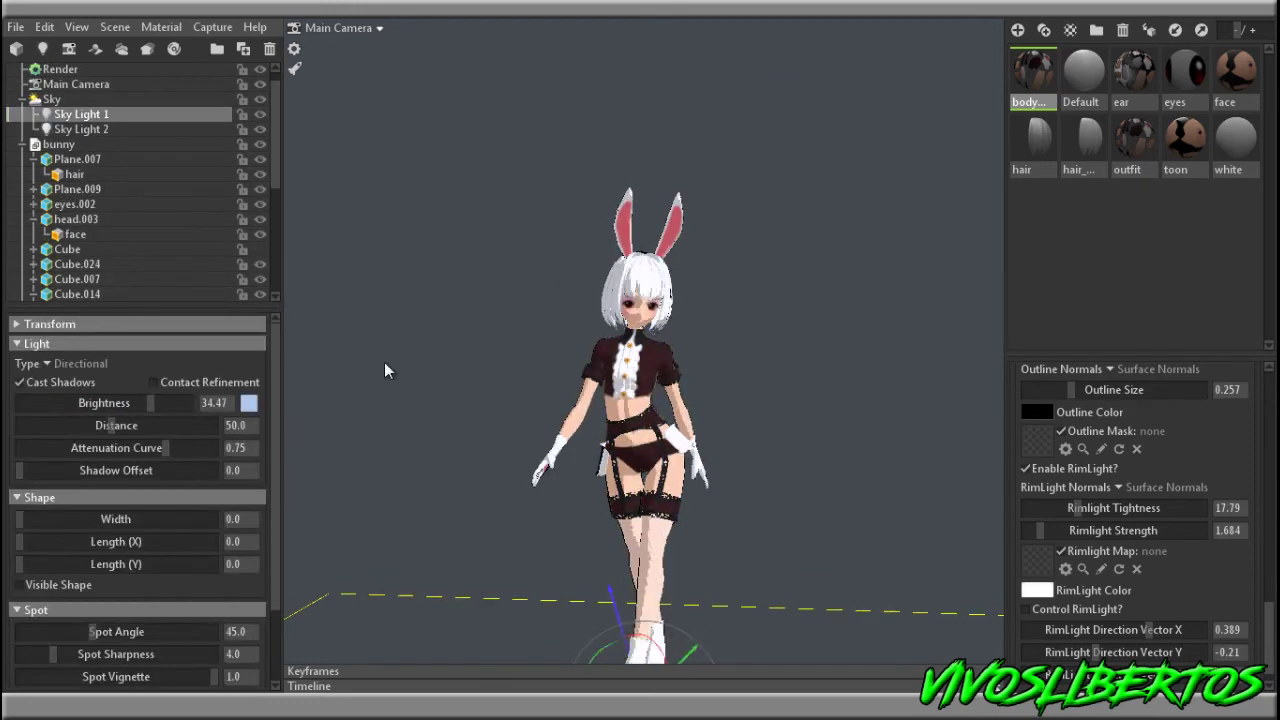
scroll(866, 411, "up", 10)
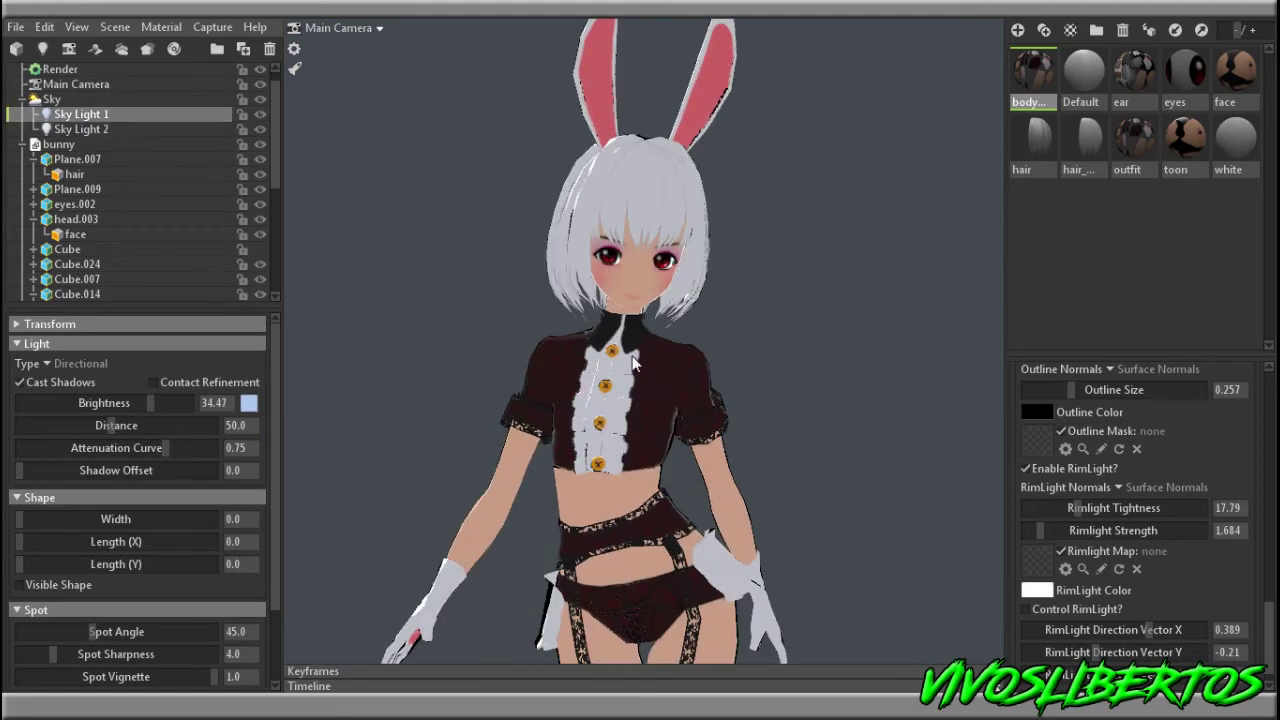
middle_click_drag(808, 437, 820, 403)
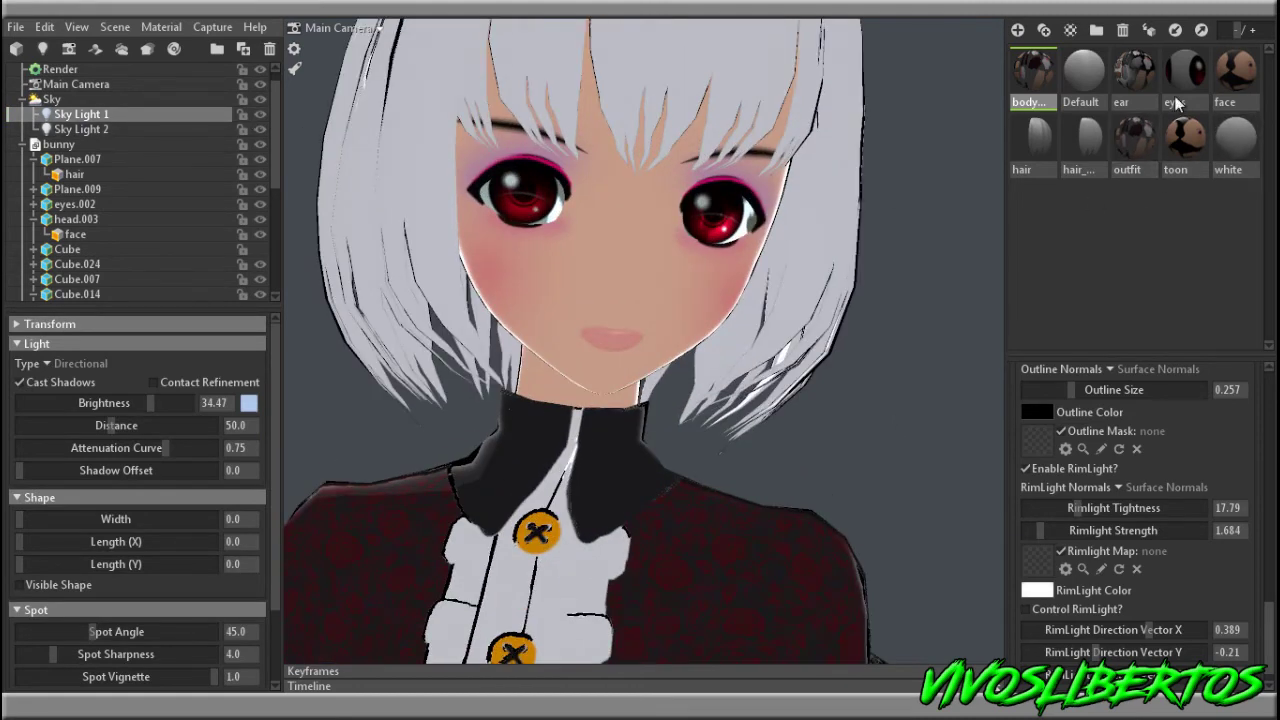
Try to apply the body... material to the eyes, and undo the material changes.
left_click(733, 230)
left_click_drag(1034, 77, 720, 218)
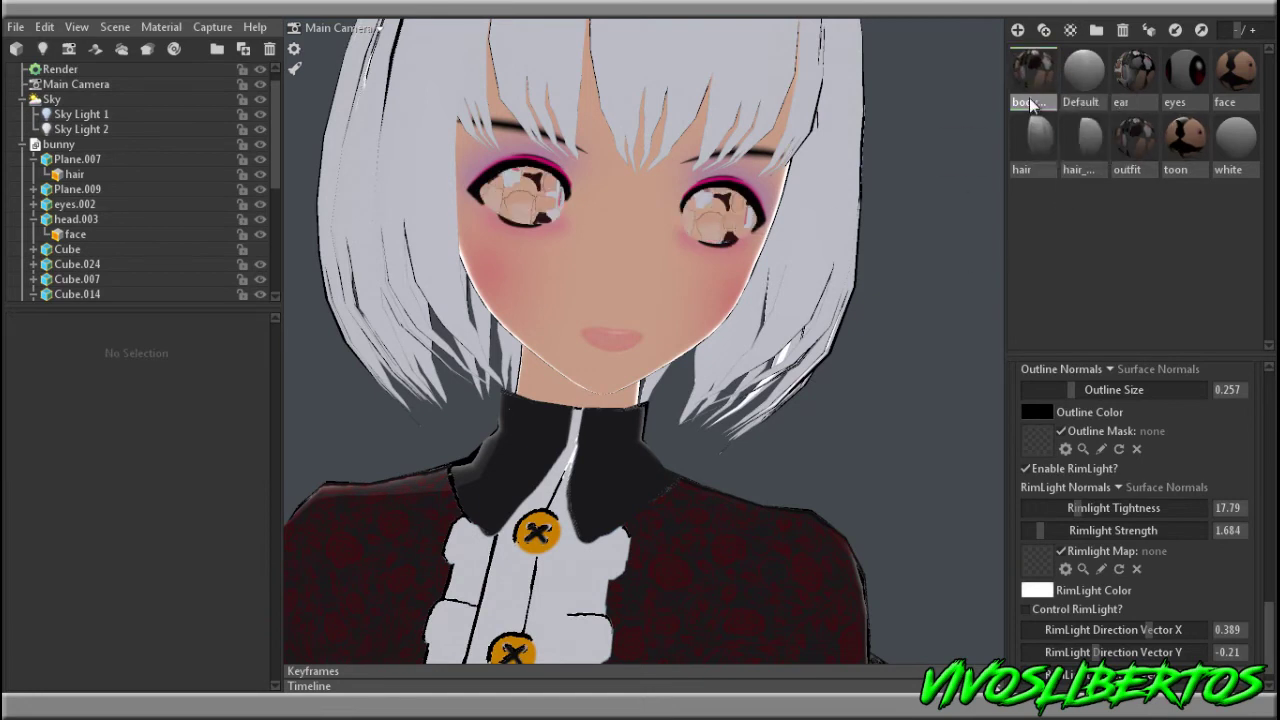
key("Delete")
key("ctrl+z")
key("ctrl+z")
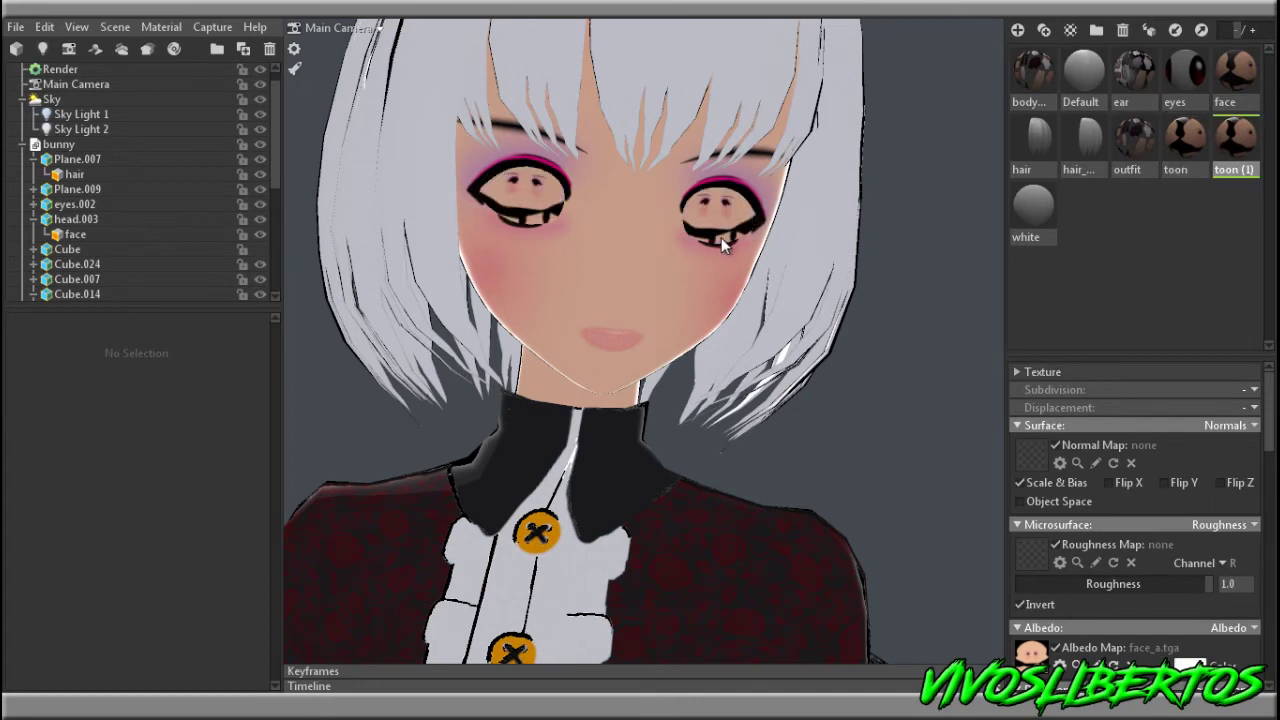
Load eyes.tif as the albedo map of the toon (1) material on the eyes.
scroll(1107, 606, "down", 3)
left_click(1040, 483)
double_click(203, 223)
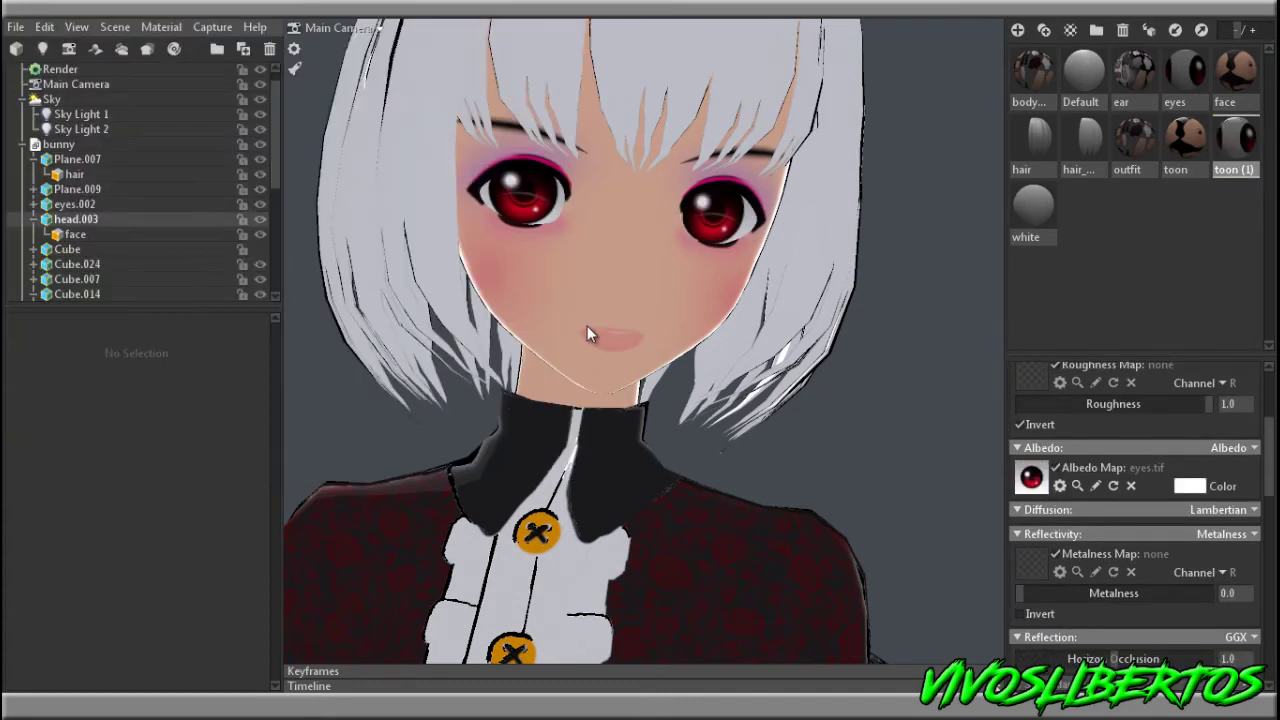
Turn the lighting toward the face and enable ambient light in the toon (1) material's cell shader.
left_click_drag(722, 377, 902, 475, "shift")
left_click_drag(1271, 480, 1267, 537)
scroll(1192, 588, "down", 3)
left_click(1025, 554)
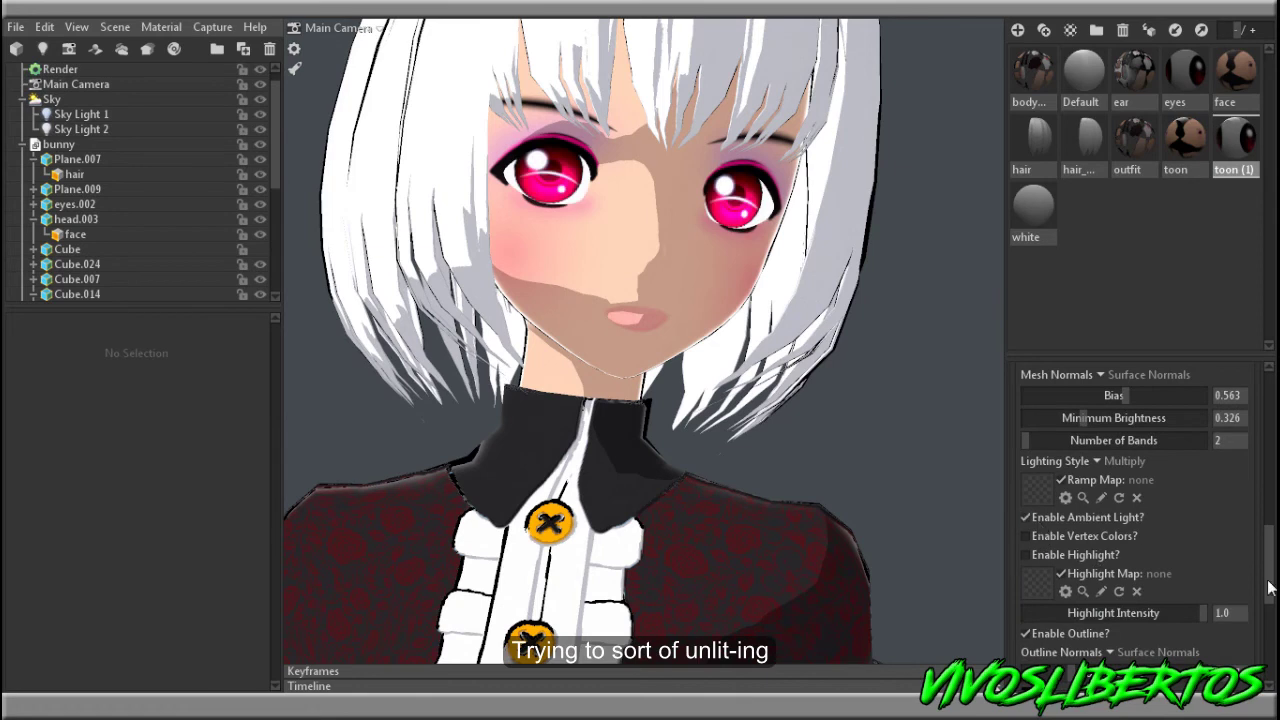
Set the toon (1) material's highlight intensity to 0.773 and its bias and minimum brightness to 0.0, testing the highlight option.
left_click_drag(1203, 612, 1023, 612)
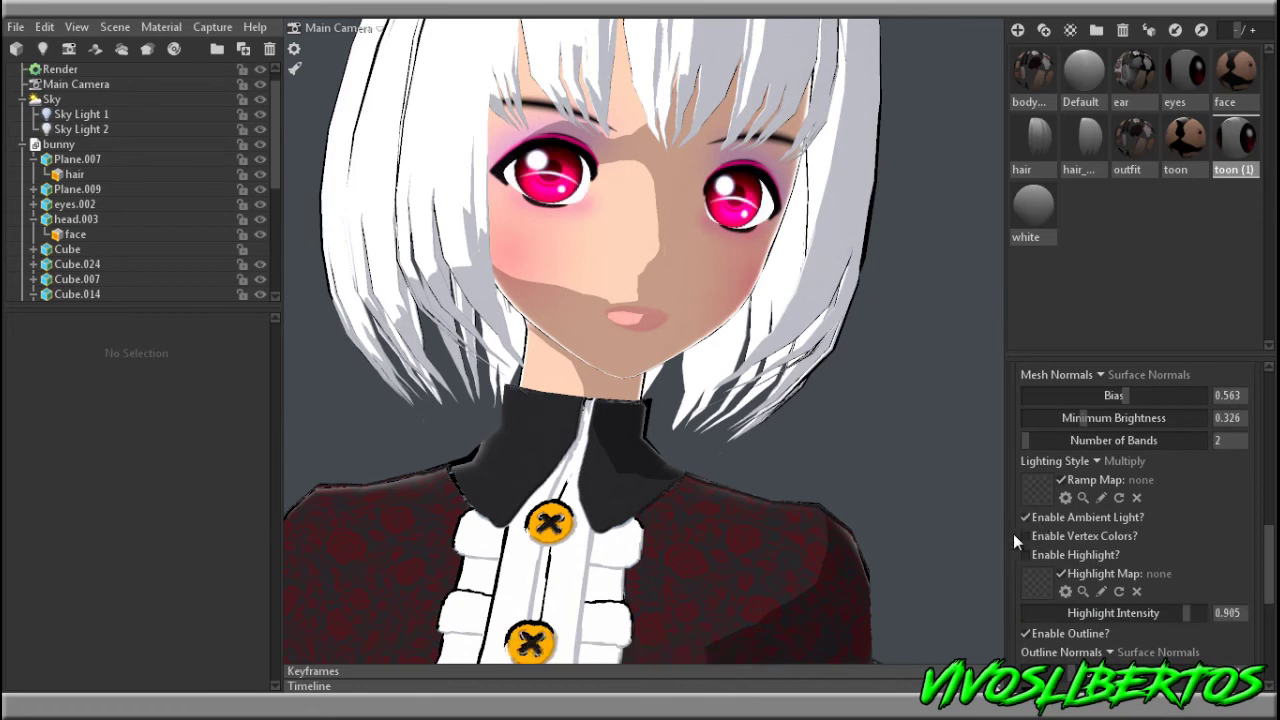
left_click(1041, 557)
scroll(1158, 562, "up", 1)
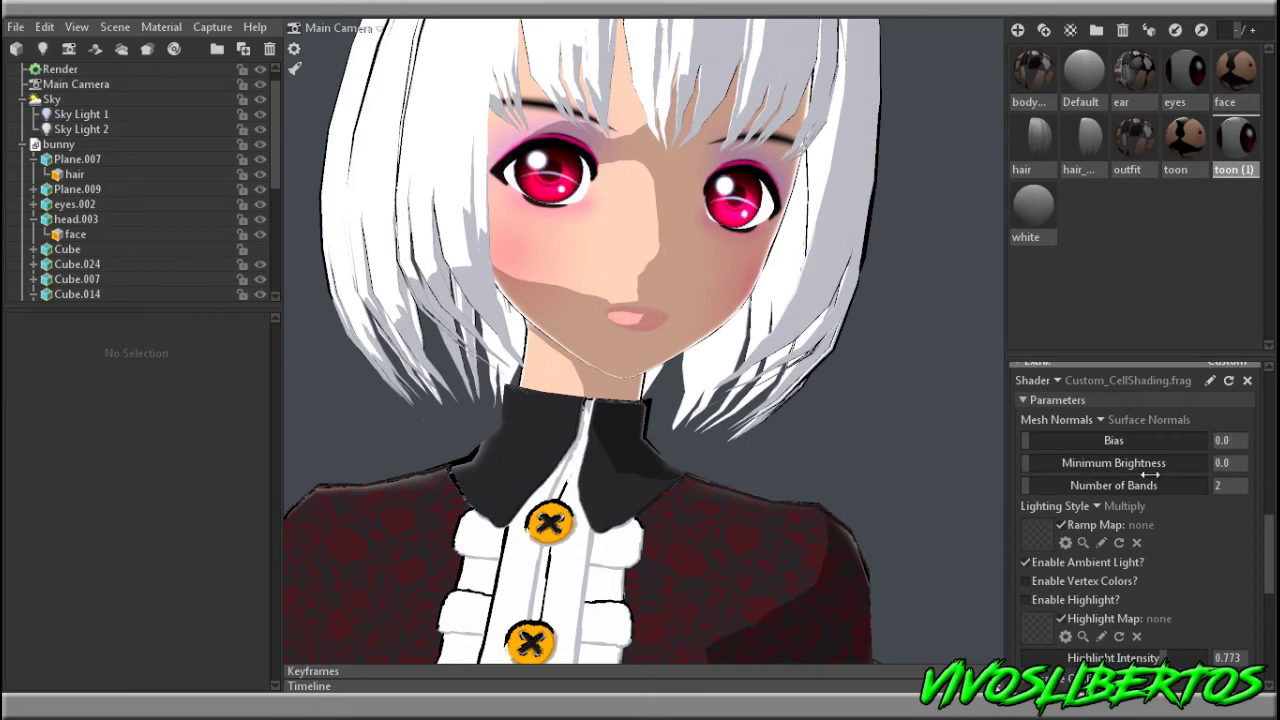
left_click(1110, 596)
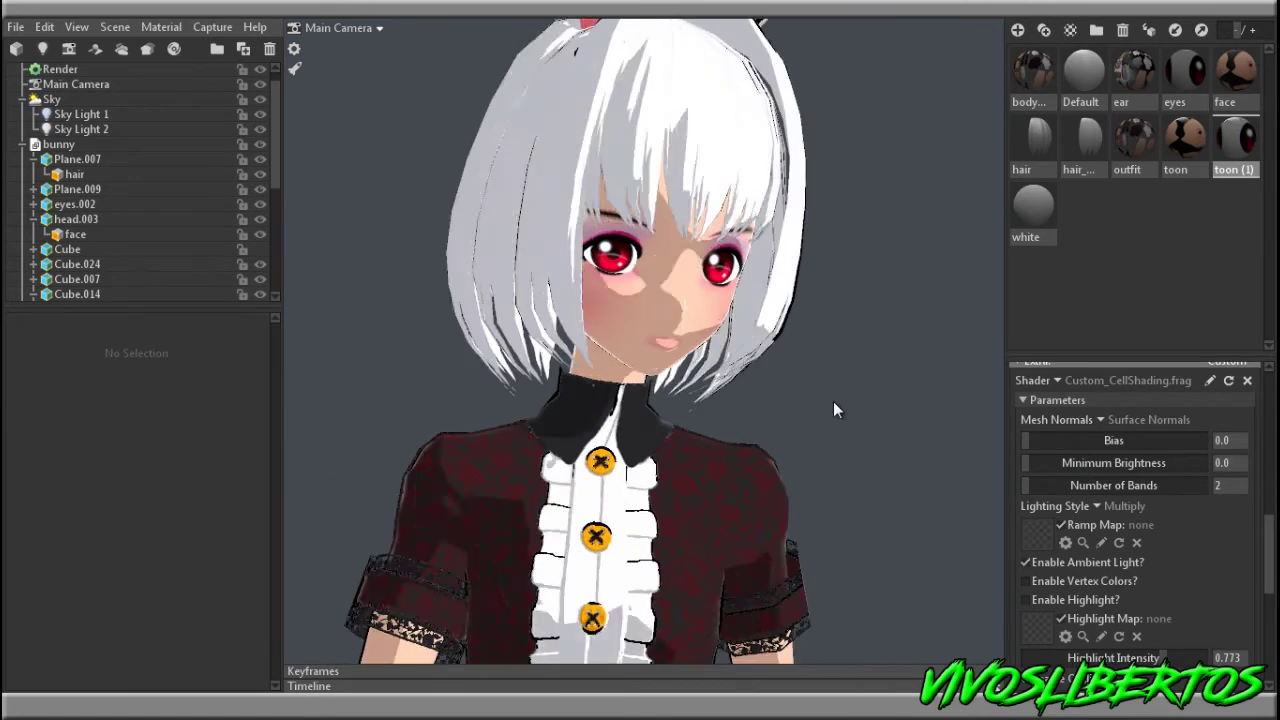
Rotate the sky lighting, delete Sky Light 1, and place a new child light lower in the sky image.
left_click_drag(833, 401, 942, 455, "shift")
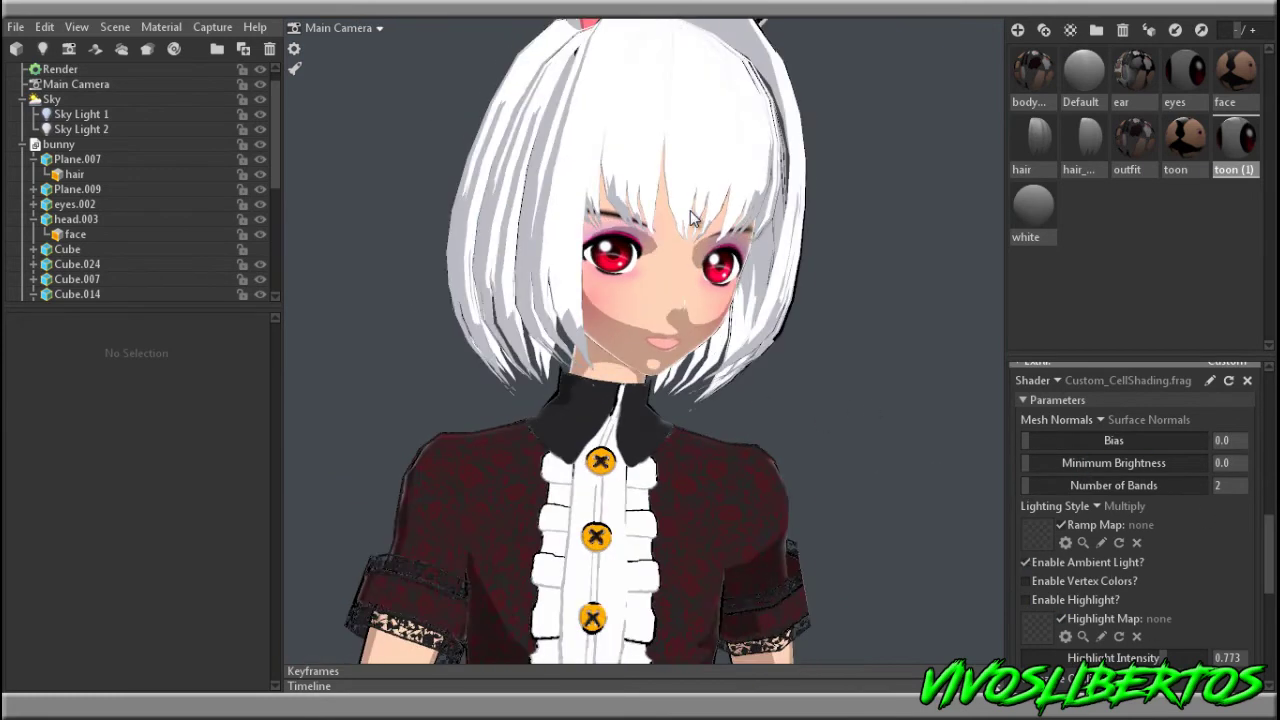
left_click(143, 116)
left_click(98, 98)
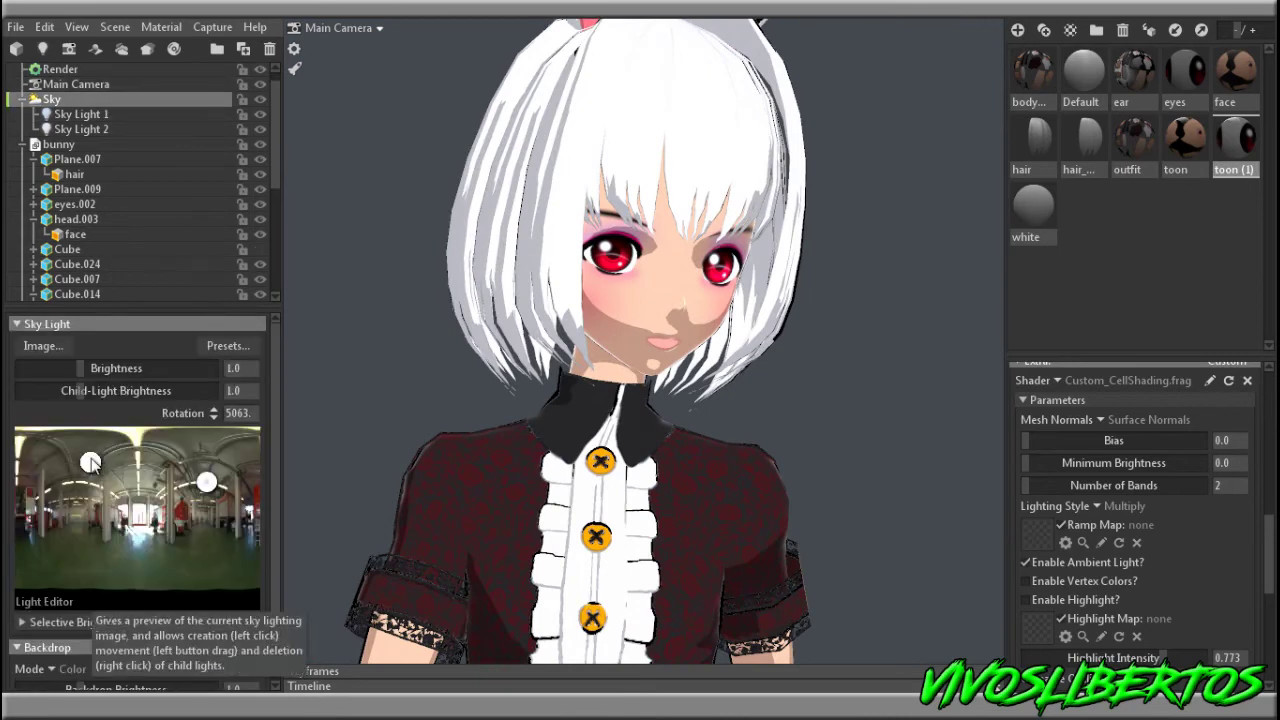
right_click(143, 464)
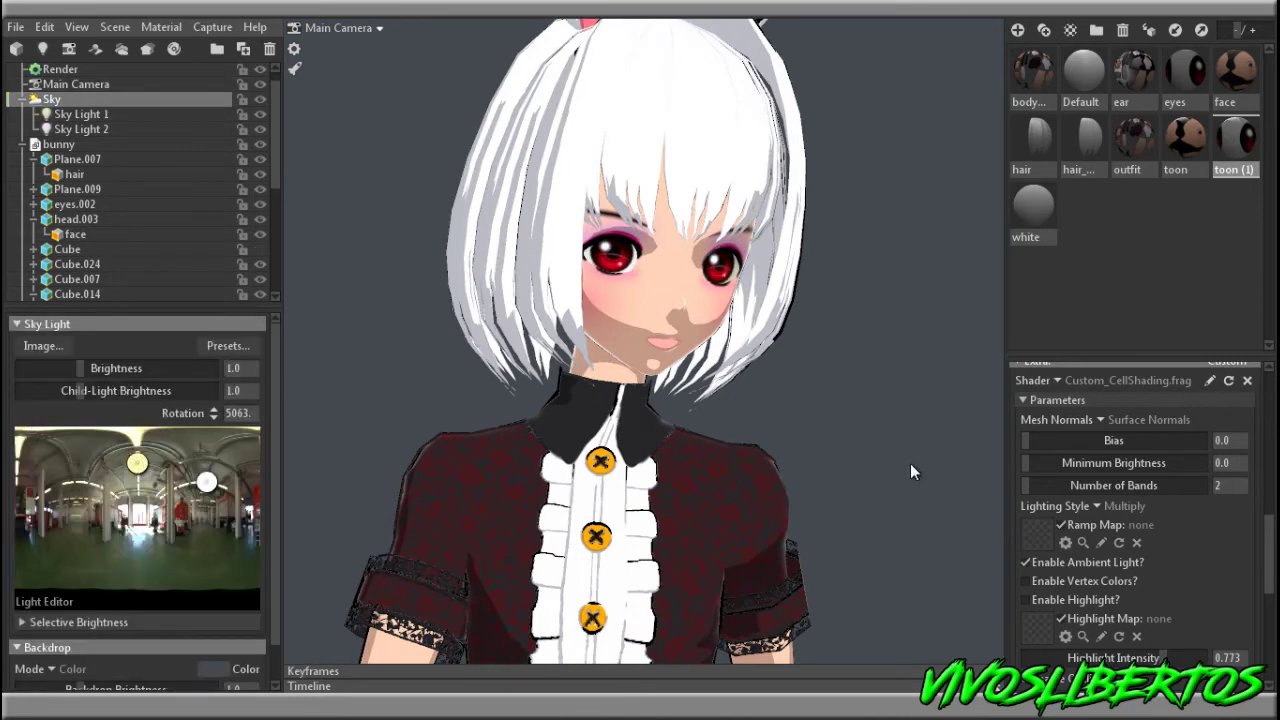
left_click(123, 488)
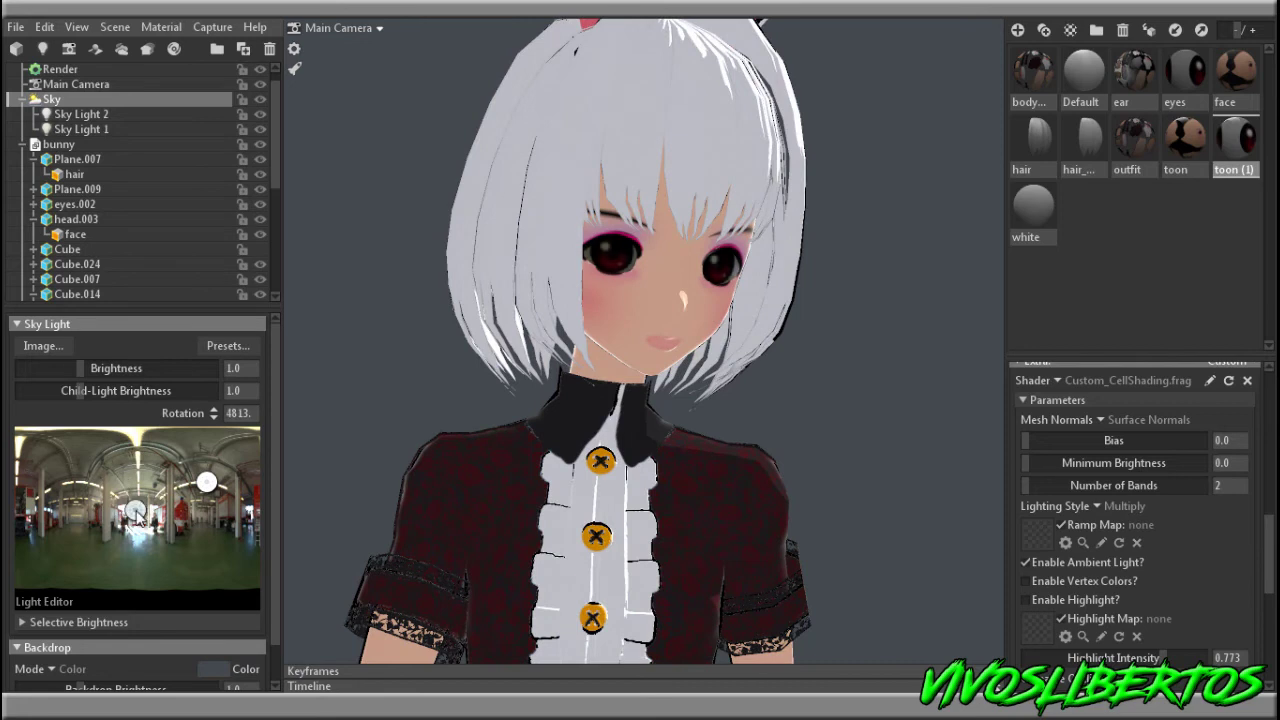
Select Sky Light 2, enable Cast Shadows for it, and view the whole character's shading.
scroll(663, 326, "down", 8)
middle_click_drag(663, 321, 657, 291)
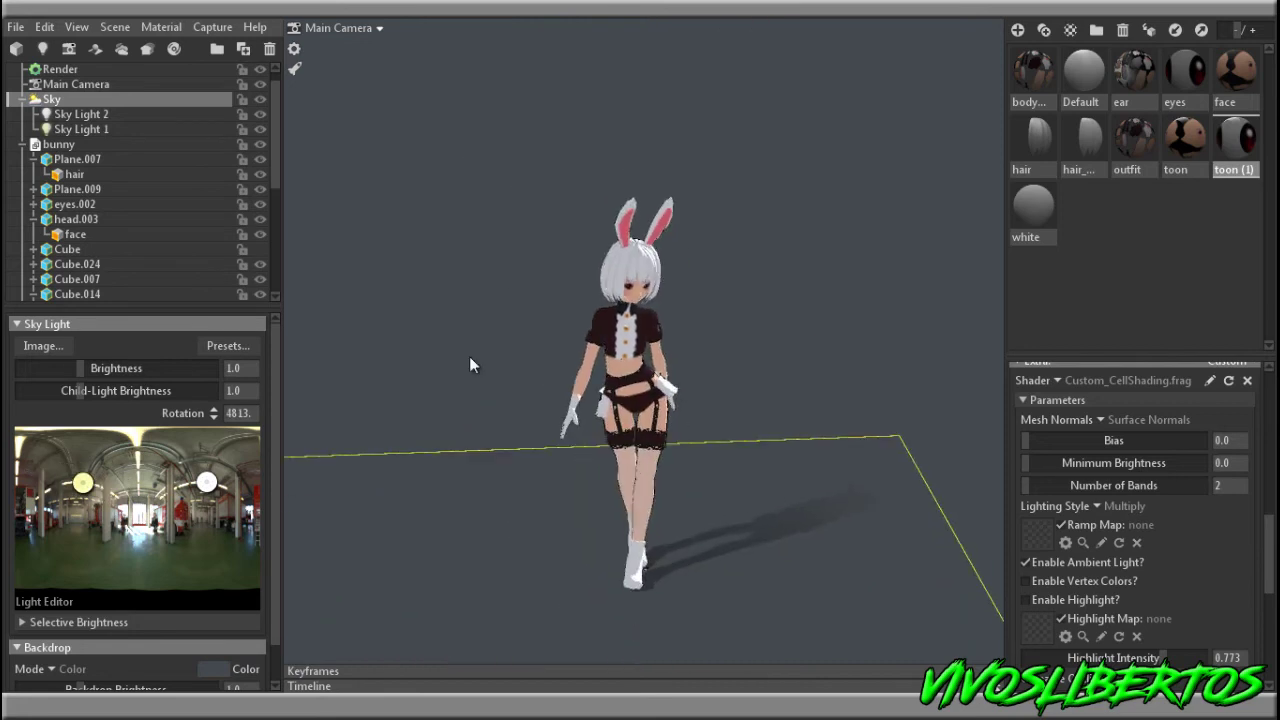
left_click(118, 116)
left_click(67, 381)
left_click_drag(440, 450, 672, 378)
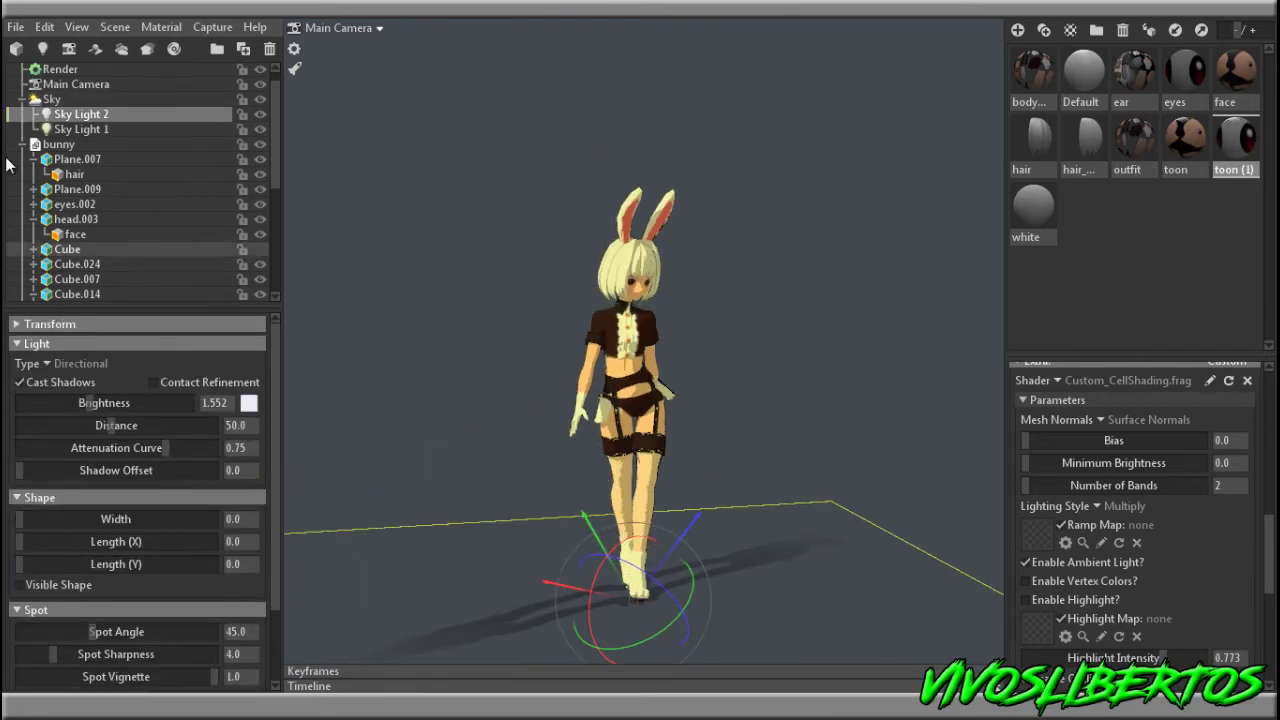
Nudge Sky Light 1's position in the sky image and try another backdrop color.
left_click(60, 99)
left_click_drag(82, 490, 80, 488)
left_click_drag(275, 385, 275, 430)
left_click(214, 626)
left_click_drag(70, 380, 28, 309)
left_click(459, 338)
Set Sky Light 2's color to white and adjust its brightness.
left_click(90, 115)
left_click_drag(276, 468, 281, 500)
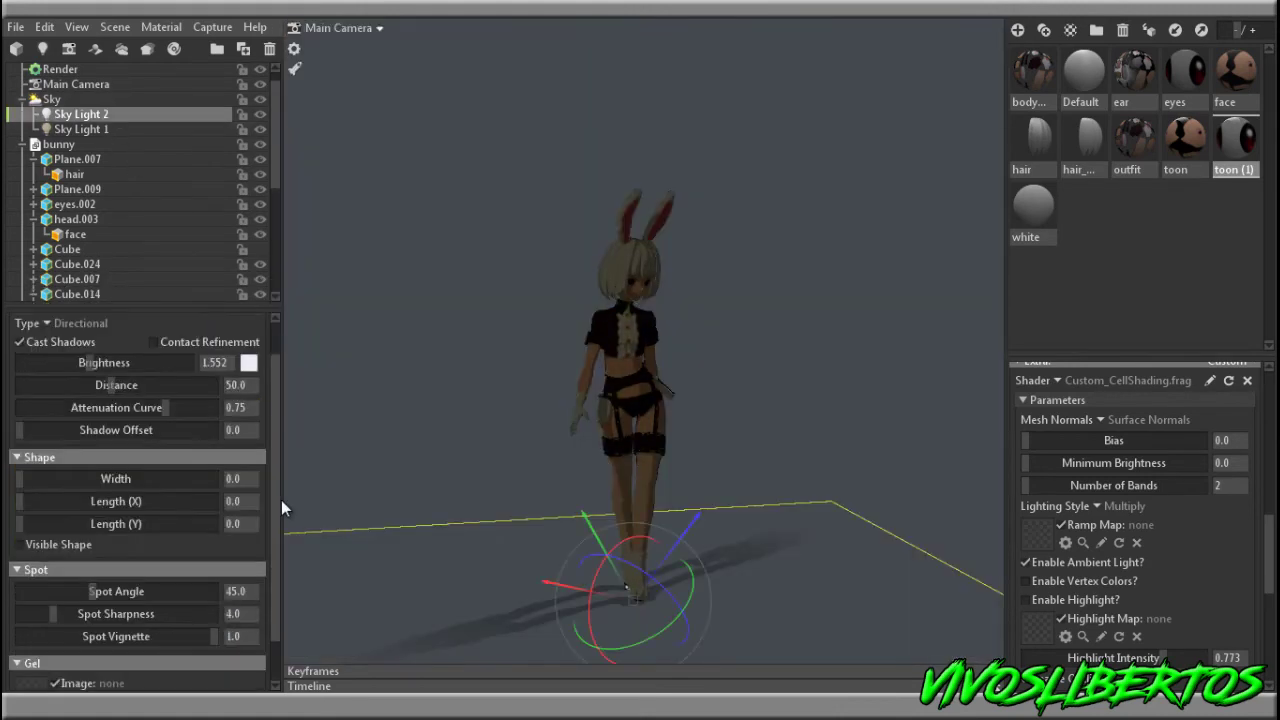
left_click(250, 364)
left_click_drag(238, 366, 34, 303)
left_click(459, 312)
left_click(186, 363)
left_click(450, 410)
Rotate the sky lighting around the character and toggle the visibility of both sky lights.
scroll(647, 455, "up", 4)
mouse_move(647, 455)
left_mouse_down()
mouse_move(680, 473)
mouse_move(694, 409)
left_mouse_up()
left_click(82, 129)
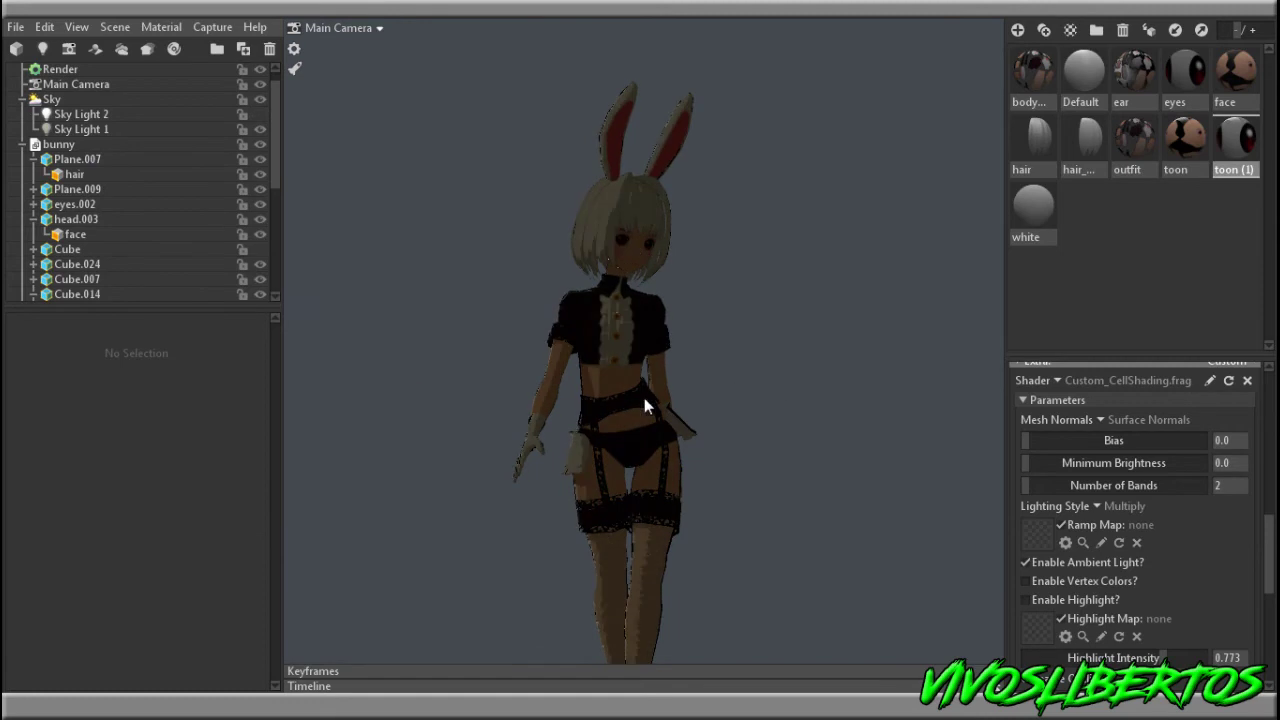
left_click_drag(650, 480, 620, 405, "shift")
left_click(260, 115)
left_click(259, 130)
Set Sky Light 2's brightness to 1.972 and its color to red.
left_click_drag(178, 402, 92, 403)
left_click(249, 403)
left_click(203, 393)
left_click(464, 315)
Compare the shading by toggling Sky Light 1's visibility while rotating the sky lighting.
left_click(260, 129)
mouse_move(720, 400)
left_mouse_down("shift")
mouse_move(869, 397)
mouse_move(874, 426)
mouse_move(720, 400)
left_mouse_up("shift")
left_click(260, 129)
left_click(260, 129)
left_click_drag(740, 330, 530, 310, "shift")
Show Light 2 to test its blue omni lighting on the character.
scroll(193, 238, "down", 4)
scroll(194, 247, "down", 2)
left_click(260, 294)
scroll(731, 356, "down", 3)
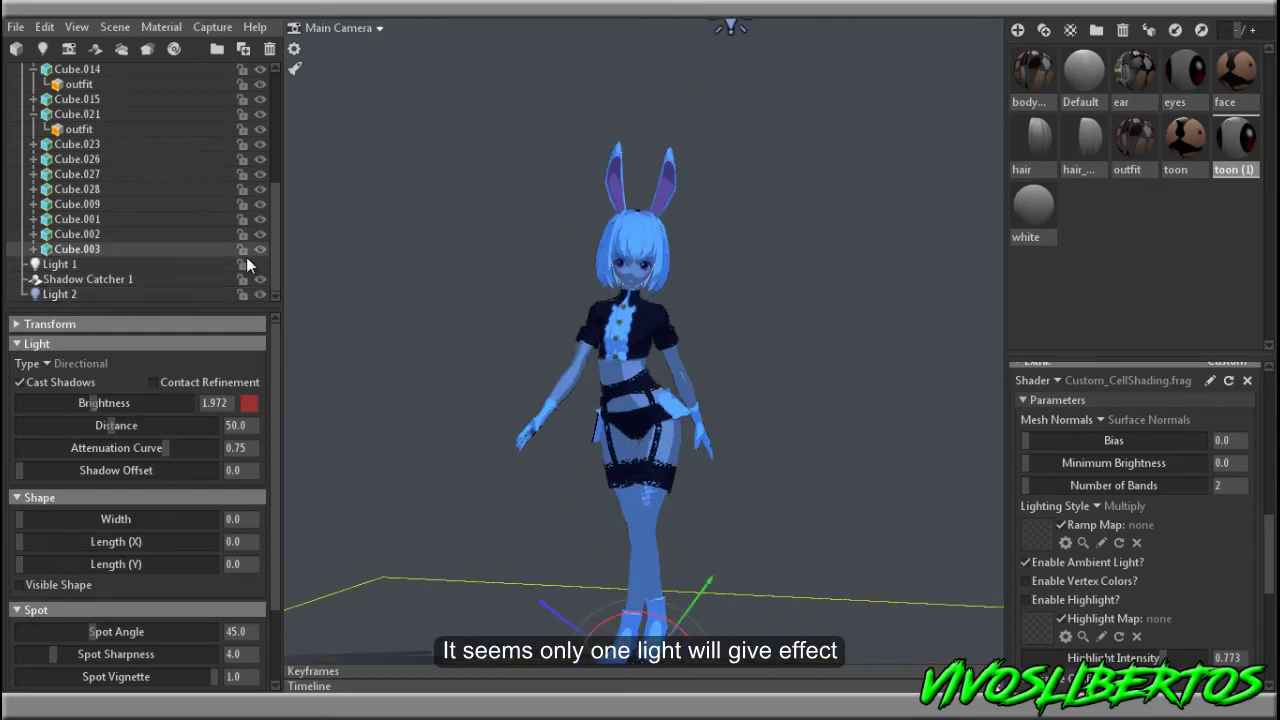
left_click_drag(610, 372, 729, 396)
scroll(828, 238, "down", 2)
Undo the recent edits and hide Light 2.
key("ctrl+z")
key("ctrl+z")
key("ctrl+z")
key("ctrl+z")
key("ctrl+z")
key("ctrl+z")
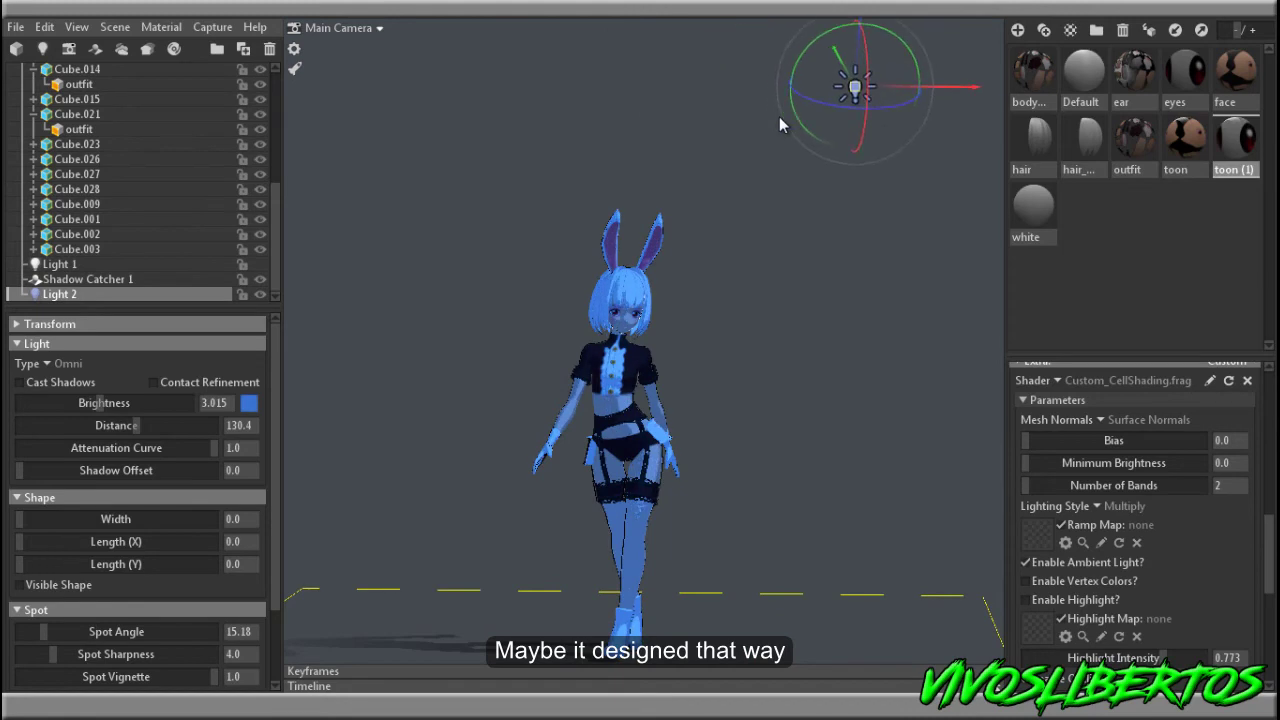
left_click(798, 308)
left_click(261, 294)
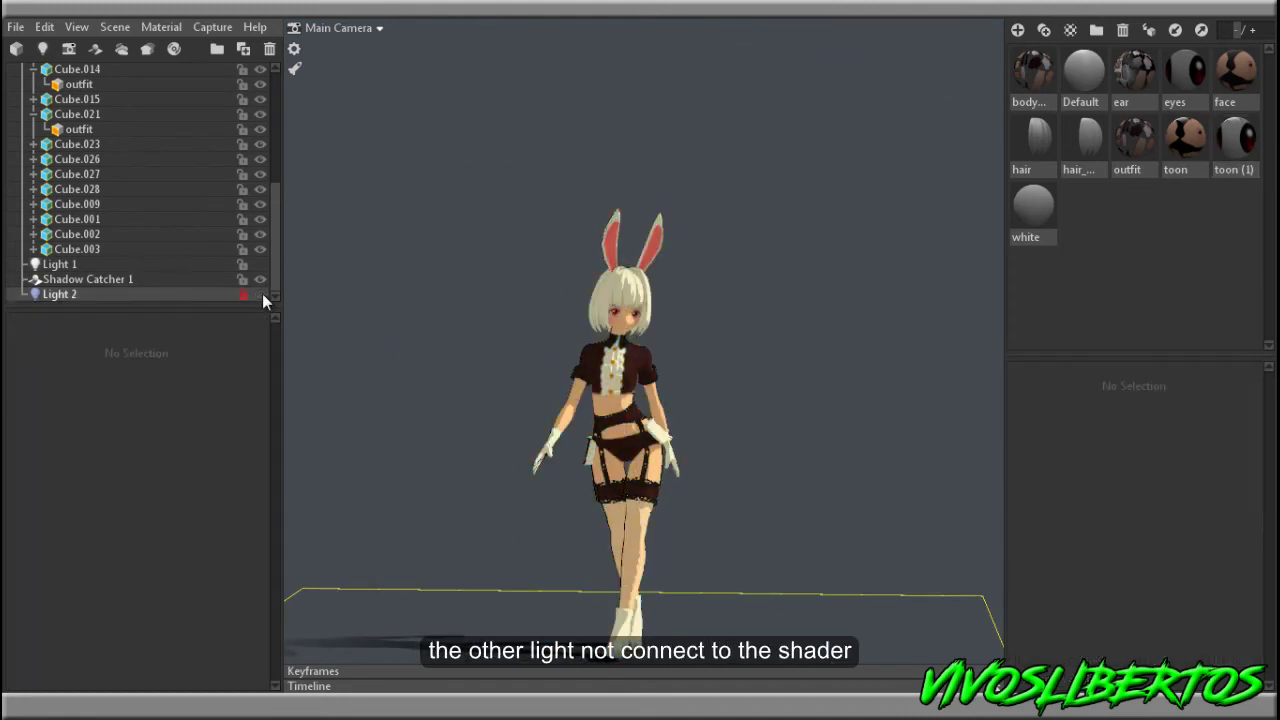
Toggle the two sky lights to compare their shading, keeping only Sky Light 1 visible.
scroll(261, 280, "up", 6)
scroll(863, 430, "up", 5)
left_click(261, 129)
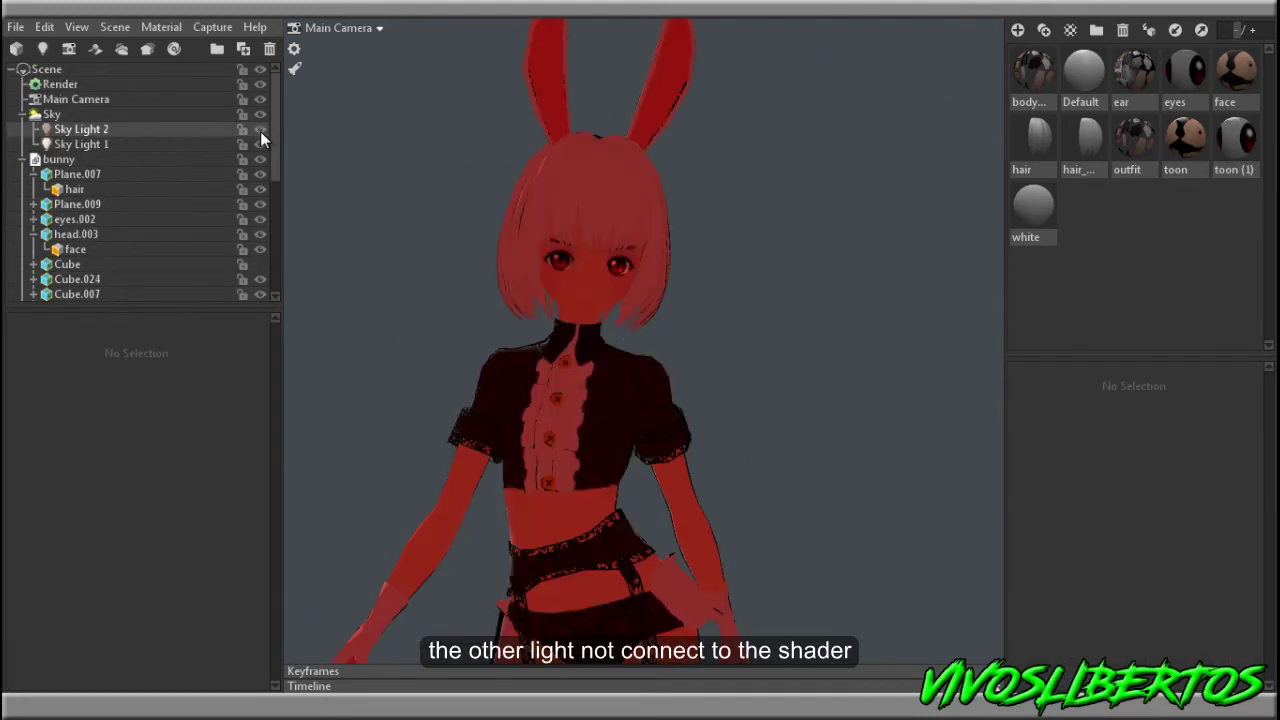
left_click(261, 133)
left_click(261, 131)
left_click(261, 131)
left_click(261, 142)
Rotate the sky lighting and set Sky Light 1's color to near white.
left_click_drag(365, 195, 348, 225, "shift")
left_click(140, 144)
left_click(249, 400)
left_click_drag(202, 412, 57, 302)
left_click(295, 408)
left_click(459, 313)
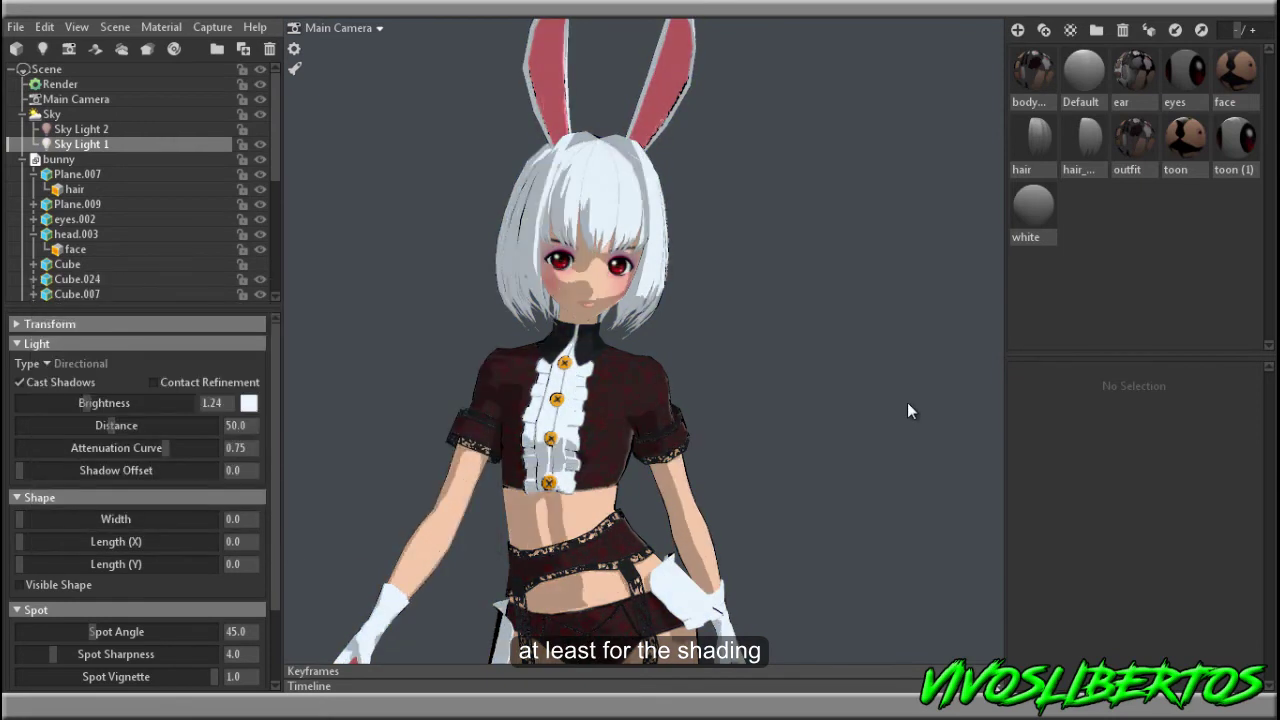
Move Sky Light 1 lower in the sky image and rotate the sky lighting.
left_click(52, 114)
left_click_drag(77, 486, 81, 514)
mouse_move(746, 528)
left_mouse_down("shift")
mouse_move(775, 528)
mouse_move(748, 530)
left_mouse_up("shift")
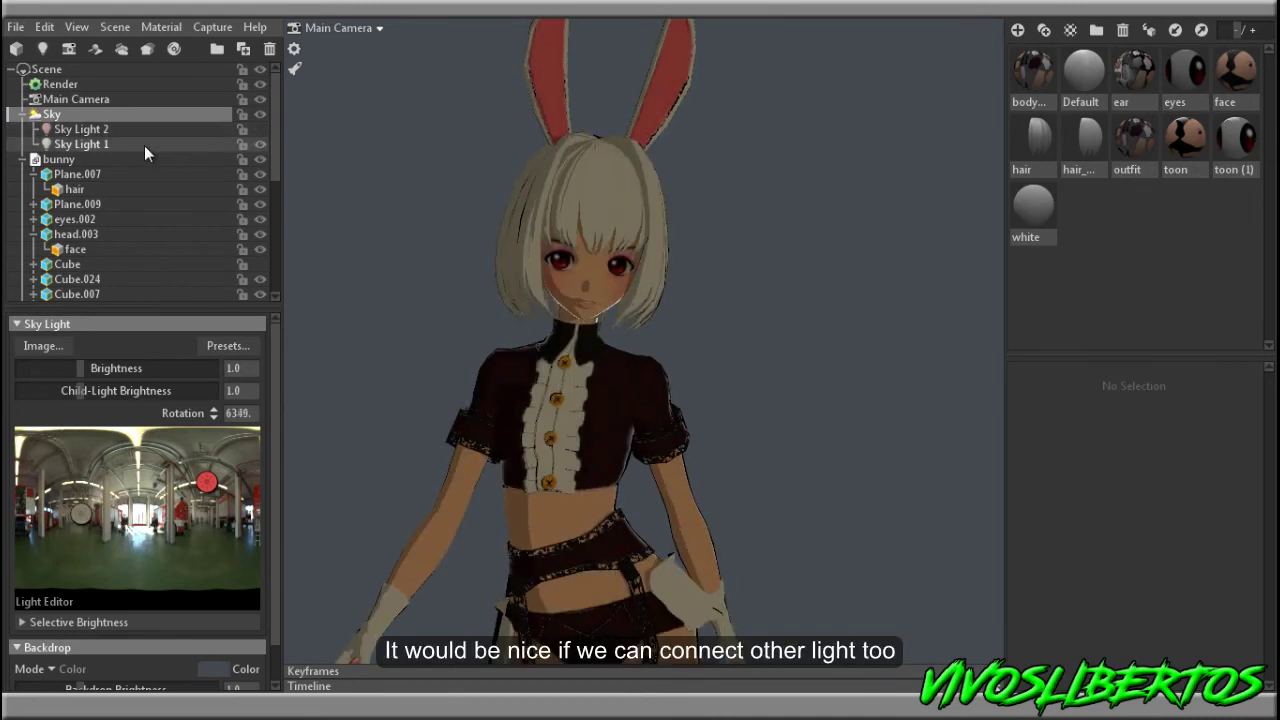
Raise Sky Light 1's brightness and set its color to pale cyan.
left_click(144, 143)
left_click_drag(83, 406, 92, 408)
left_click(250, 403)
left_click(250, 378)
left_click_drag(250, 377, 40, 302)
left_click_drag(295, 406, 295, 422)
left_click_drag(128, 345, 62, 297)
left_click(460, 314)
Rotate the sky lighting and examine the character full screen from behind.
left_click(747, 402)
left_click_drag(747, 402, 817, 411, "shift")
scroll(730, 285, "down", 5)
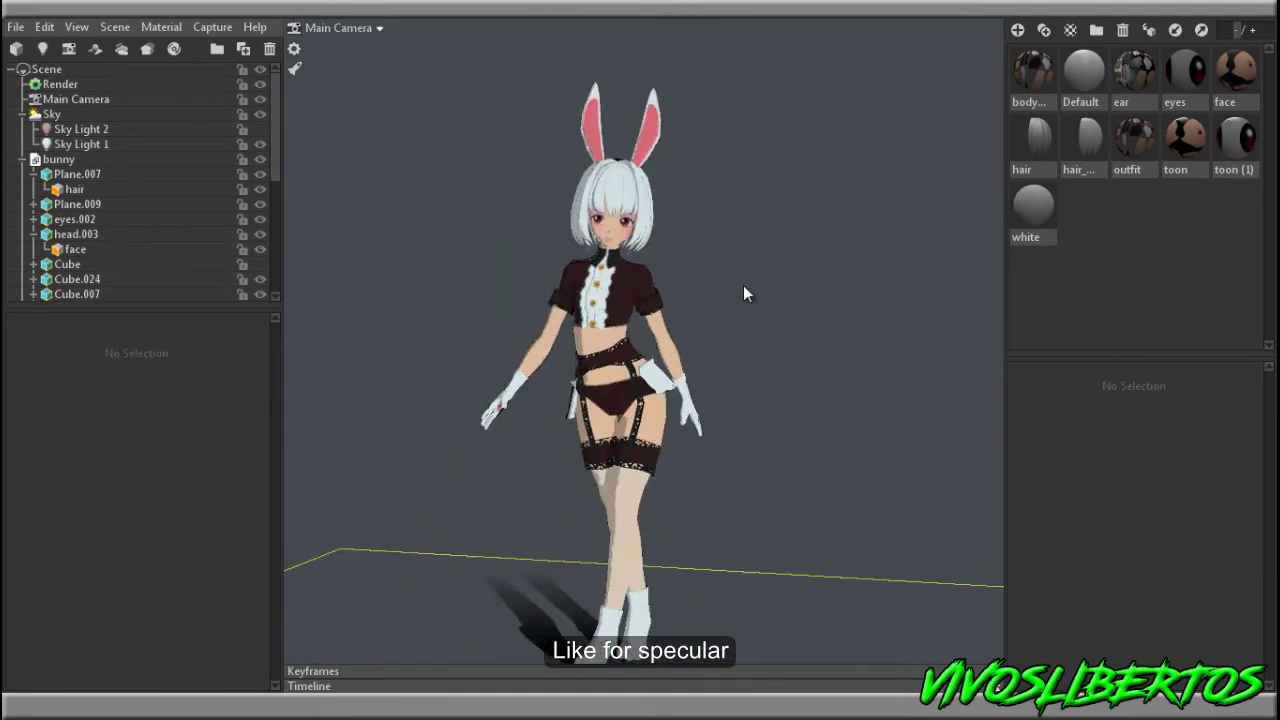
scroll(790, 300, "up", 4)
key("ctrl+space")
left_click_drag(851, 318, 709, 264)
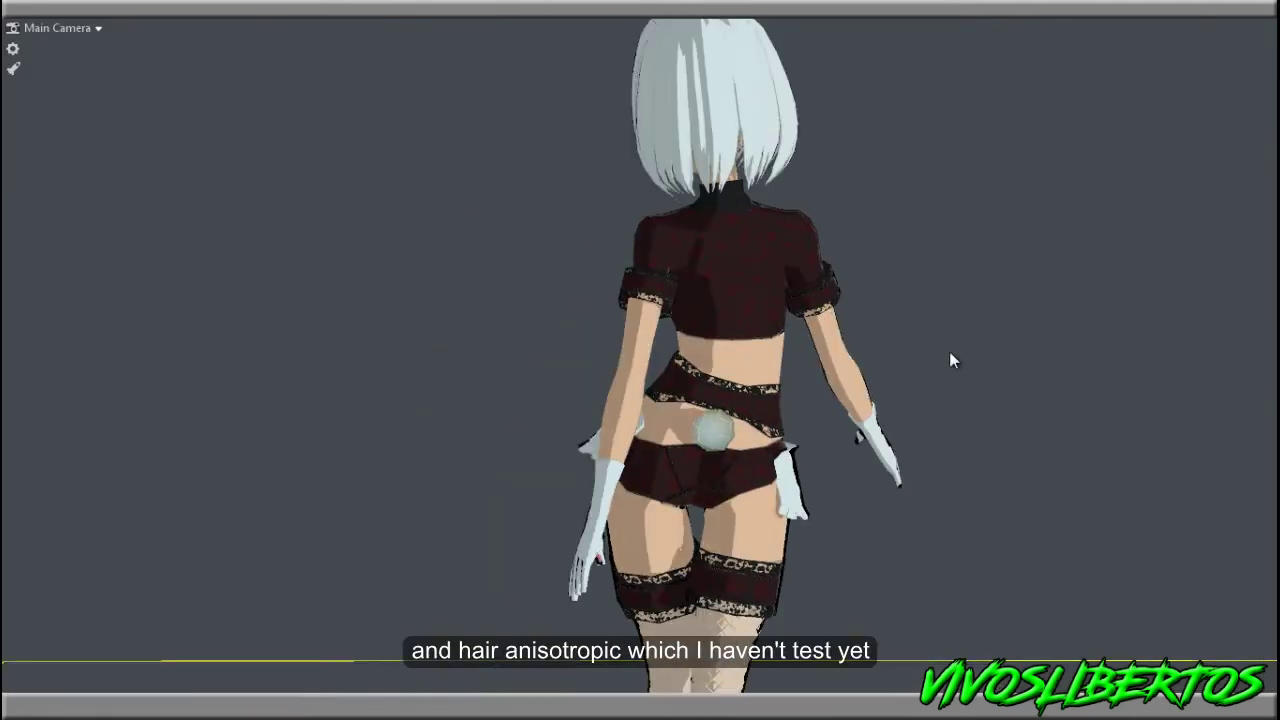
Examine the toon shading and outlines up close from several angles under rotated lighting.
key("ctrl+space")
left_click(1028, 79)
scroll(713, 416, "up", 6)
middle_click_drag(790, 440, 694, 290)
left_click_drag(694, 290, 625, 400)
middle_click_drag(640, 440, 654, 302)
scroll(690, 370, "down", 6)
middle_click_drag(702, 382, 712, 180)
scroll(720, 380, "up", 6)
left_click_drag(720, 395, 828, 404)
middle_click_drag(828, 404, 870, 312)
left_click(685, 312)
left_click_drag(685, 312, 757, 311, "shift")
middle_click_drag(757, 311, 778, 440)
scroll(778, 436, "down", 5)
View the whole character full screen from the front while rotating the sky lighting.
key("ctrl+space")
scroll(880, 391, "down", 8)
left_click_drag(648, 357, 690, 385)
left_click_drag(792, 356, 484, 309, "shift")
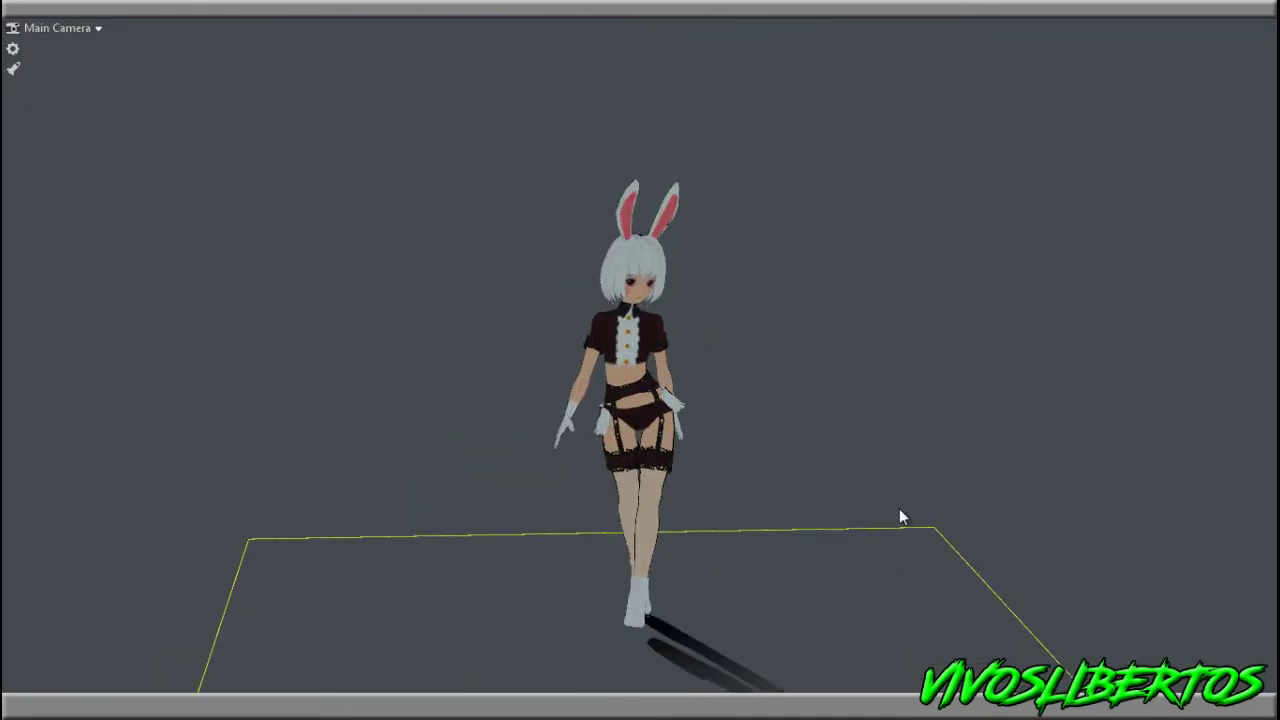
scroll(486, 318, "up", 5)
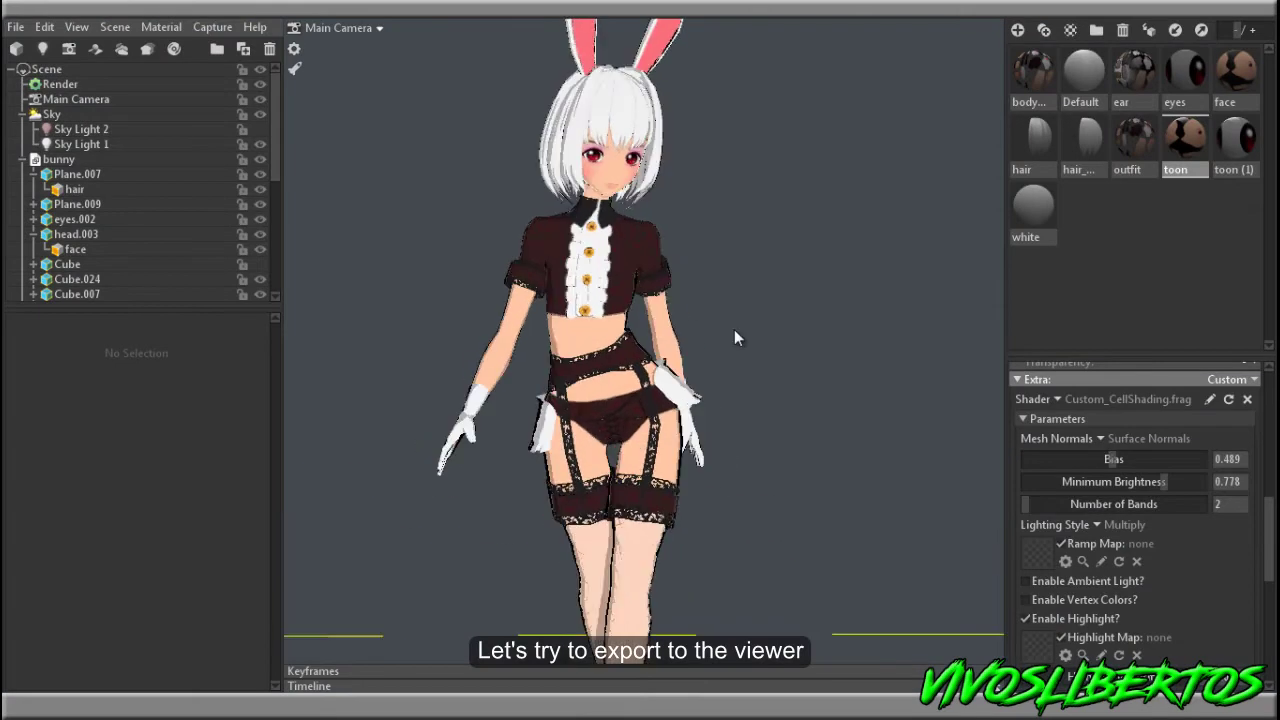
scroll(734, 329, "up", 2)
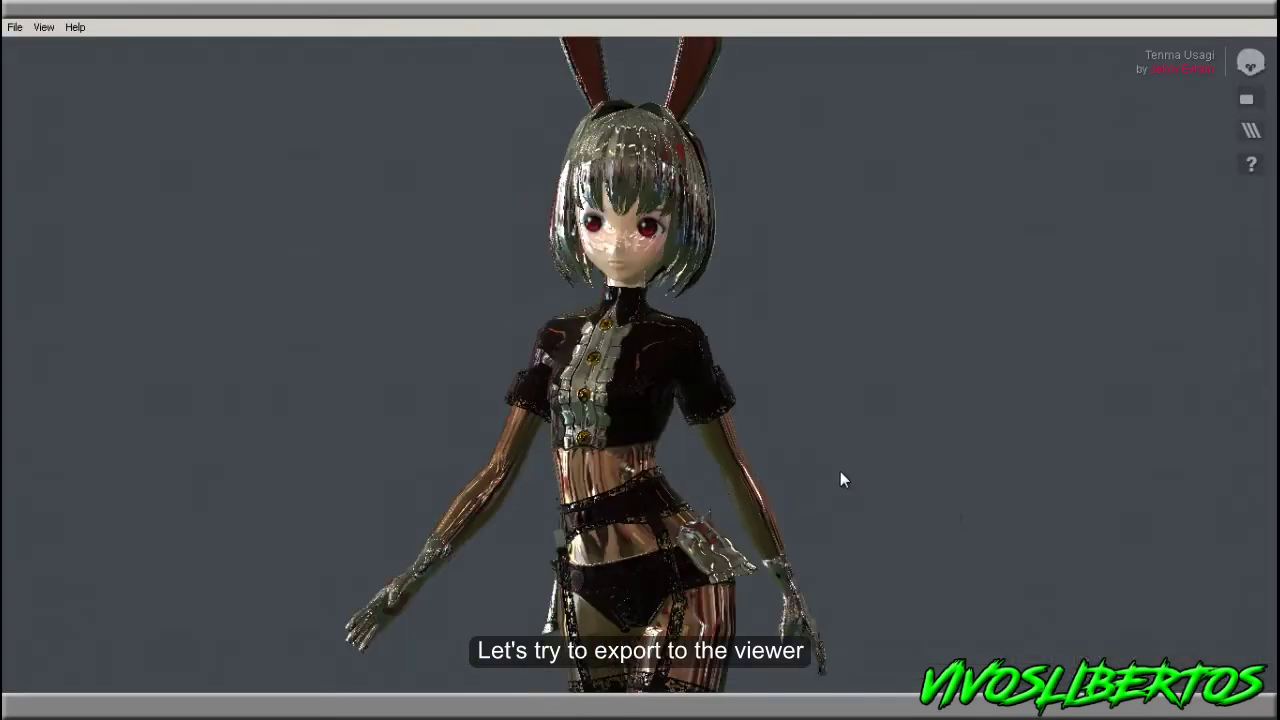
Switch to Marmoset Viewer and examine the exported character from different angles and distances.
scroll(840, 471, "up", 5)
scroll(877, 474, "down", 3)
left_click_drag(700, 440, 891, 418)
middle_click_drag(888, 540, 872, 429)
scroll(872, 429, "up", 4)
scroll(872, 429, "down", 5)
Inspect the exported model's normals and albedo layers, examining the face up close.
left_click(1250, 131)
left_click_drag(1180, 172, 1126, 174)
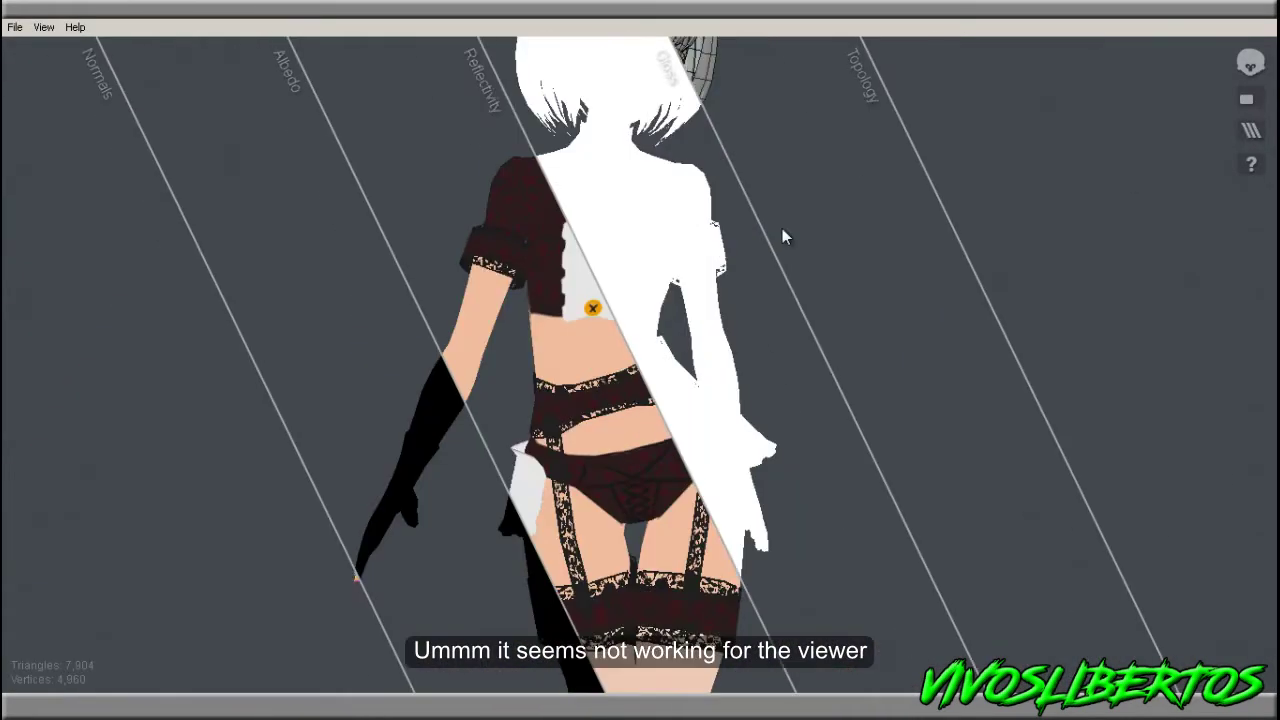
left_click(93, 313)
left_click(1248, 128)
left_click(308, 224)
left_click_drag(957, 342, 925, 320)
middle_click_drag(725, 275, 722, 445)
scroll(850, 410, "up", 4)
left_click_drag(918, 388, 985, 375)
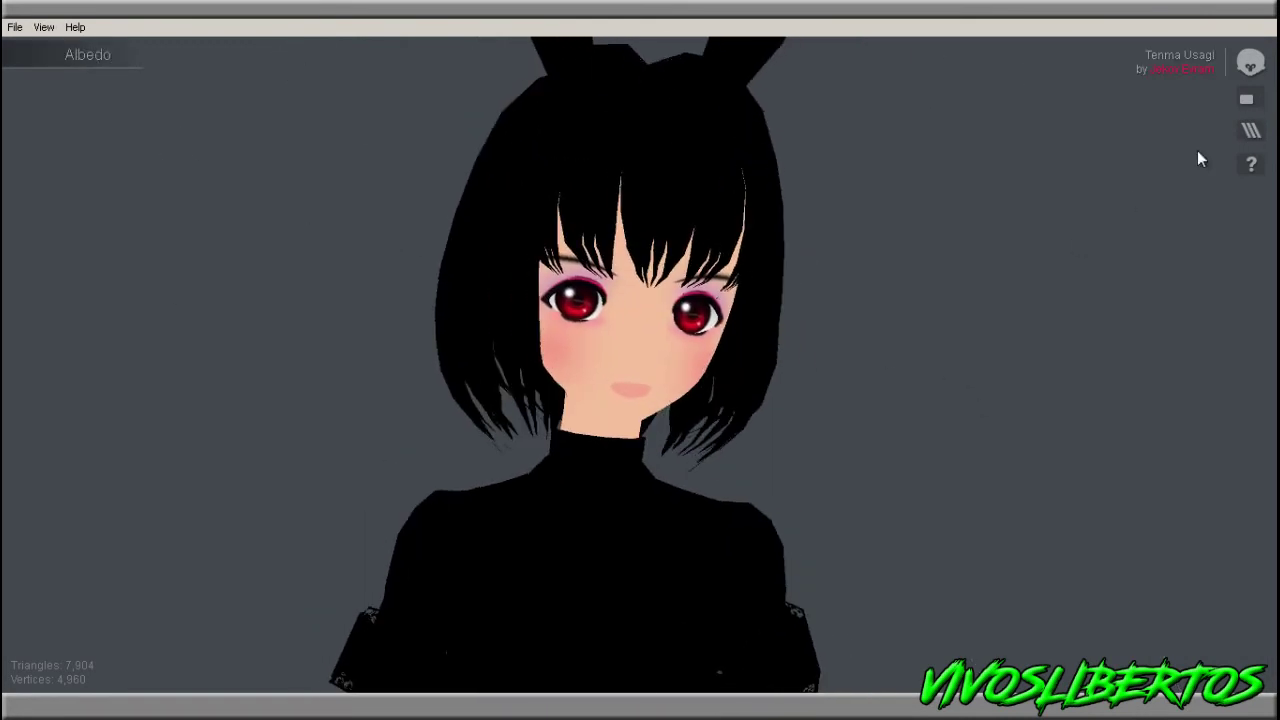
Inspect the exported model's reflectivity and topology layers.
left_click(1250, 131)
left_click(517, 267)
scroll(842, 226, "down", 4)
left_click_drag(842, 226, 965, 455)
left_click(1250, 131)
left_click(844, 282)
left_click(1250, 131)
left_click(933, 231)
left_click(1251, 130)
left_click(631, 439)
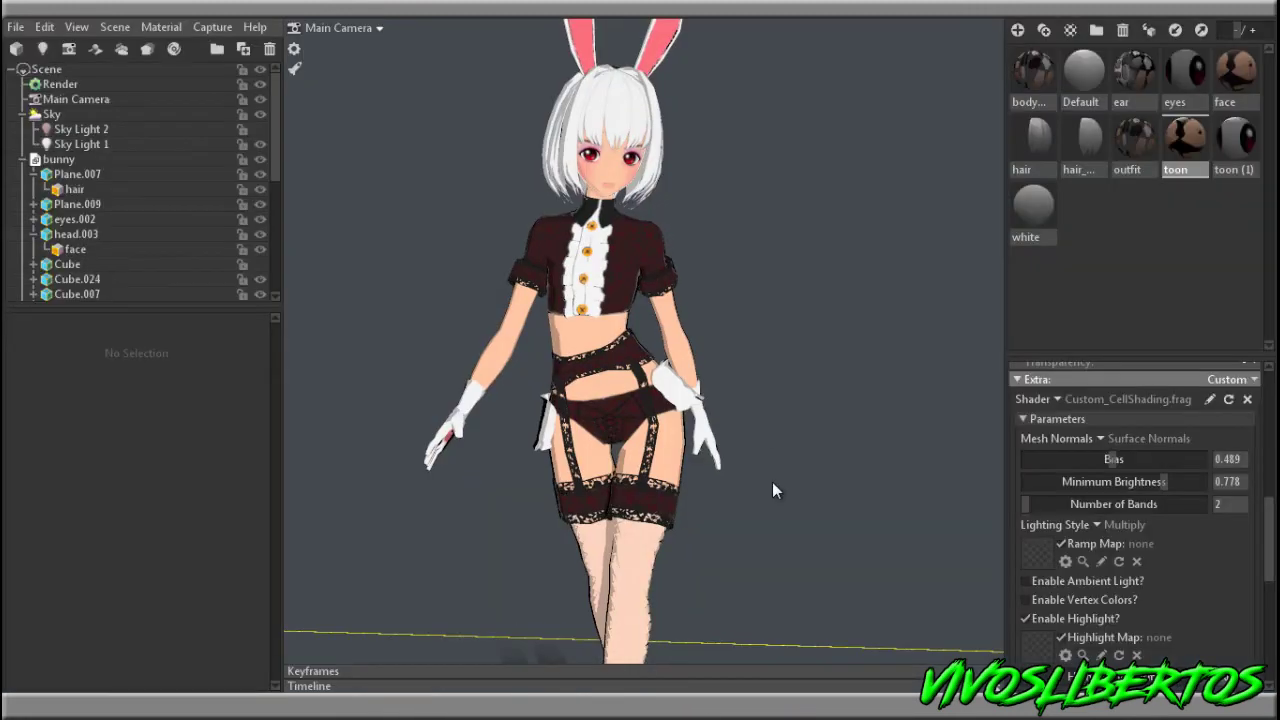
Switch back to Marmoset Toolbag, select the outfit material, and open its Microsurface type options.
left_click(1183, 160)
scroll(1259, 515, "up", 6)
left_click(1138, 154)
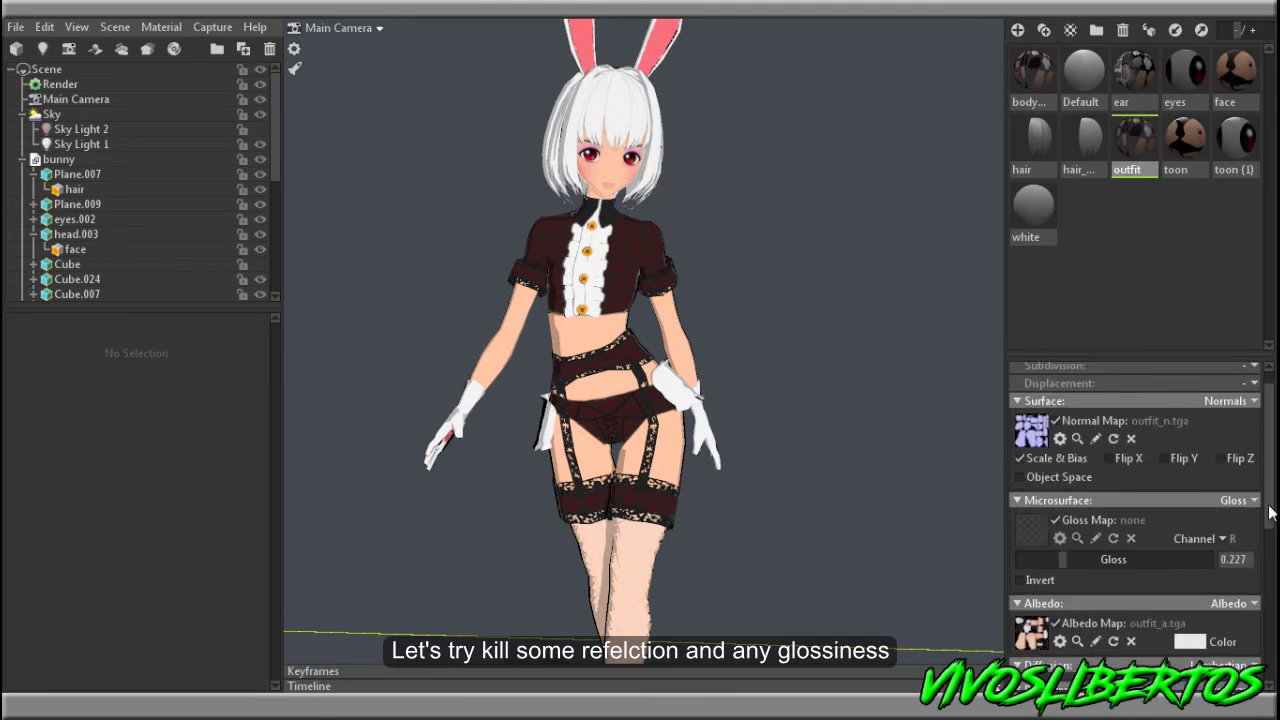
left_click(1240, 500)
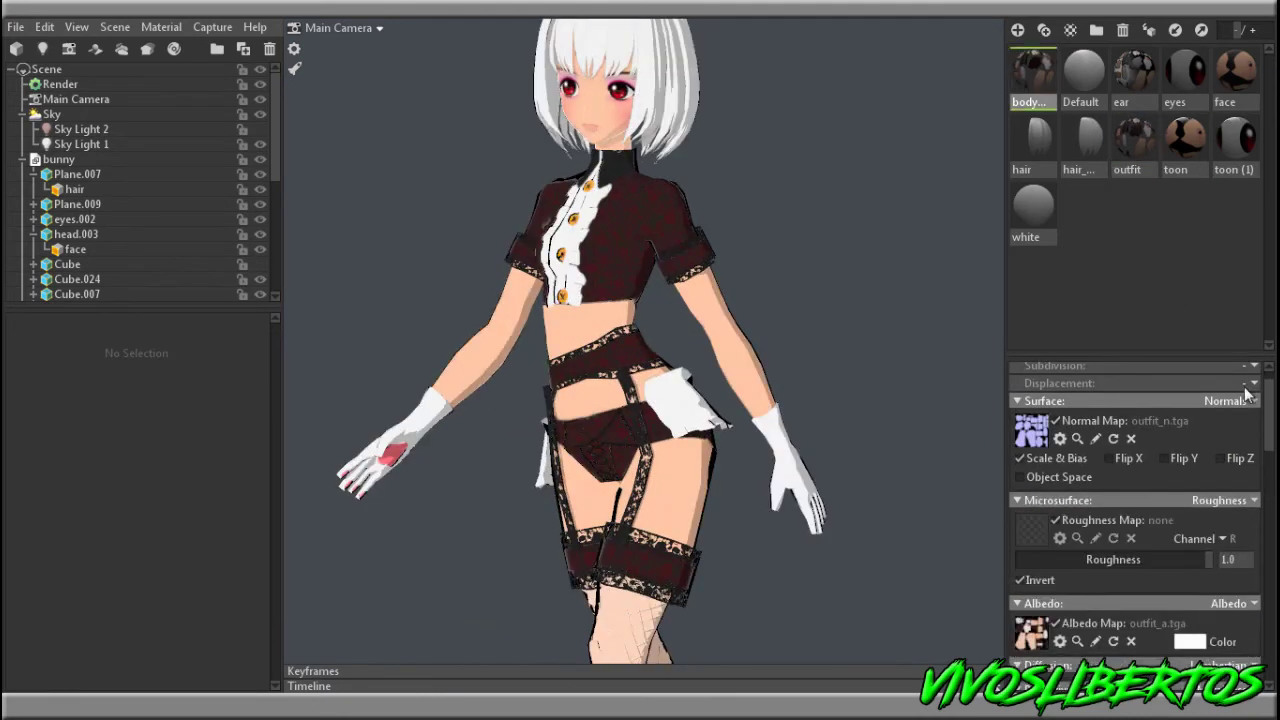
Set the body material's Microsurface to None.
scroll(1240, 510, "down", 2)
scroll(1240, 510, "up", 1)
left_click(1240, 457)
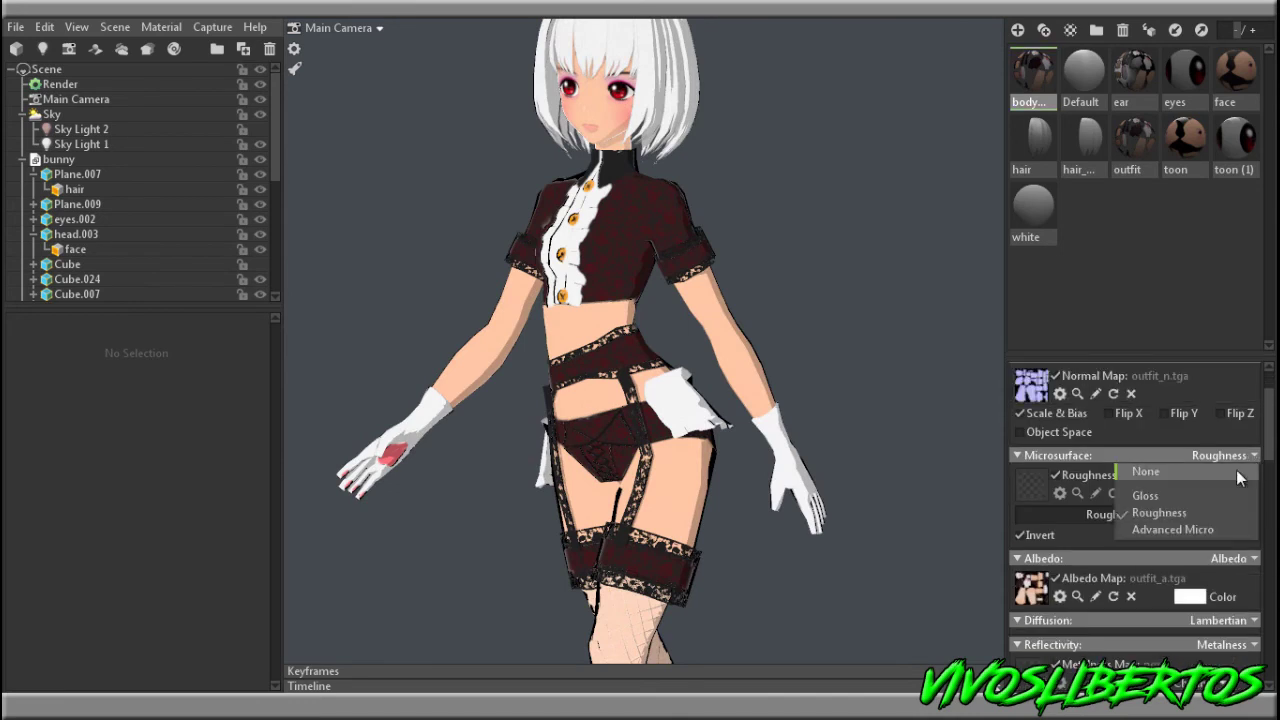
left_click_drag(864, 431, 802, 391)
Set the body material's Reflection and Reflectivity to None.
scroll(802, 391, "up", 1)
mouse_move(1269, 428)
left_mouse_down()
mouse_move(1269, 397)
mouse_move(1269, 440)
left_mouse_up()
left_click(1258, 459)
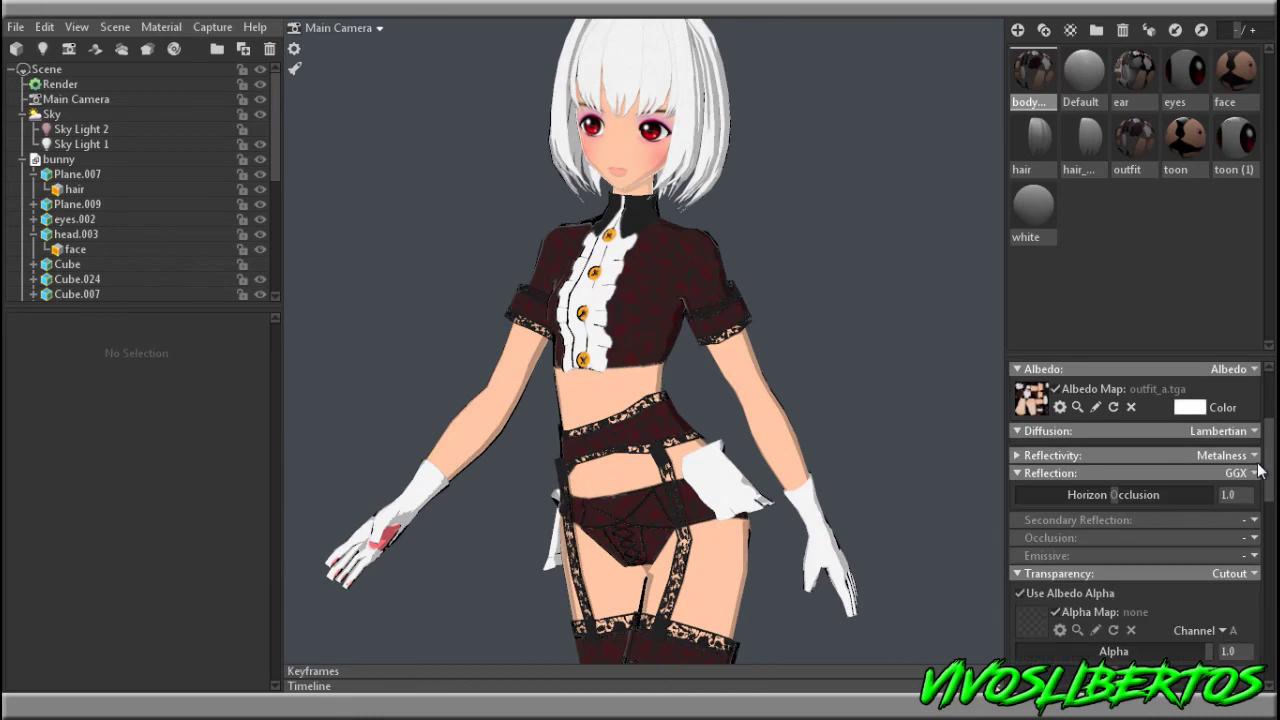
left_click(1255, 475)
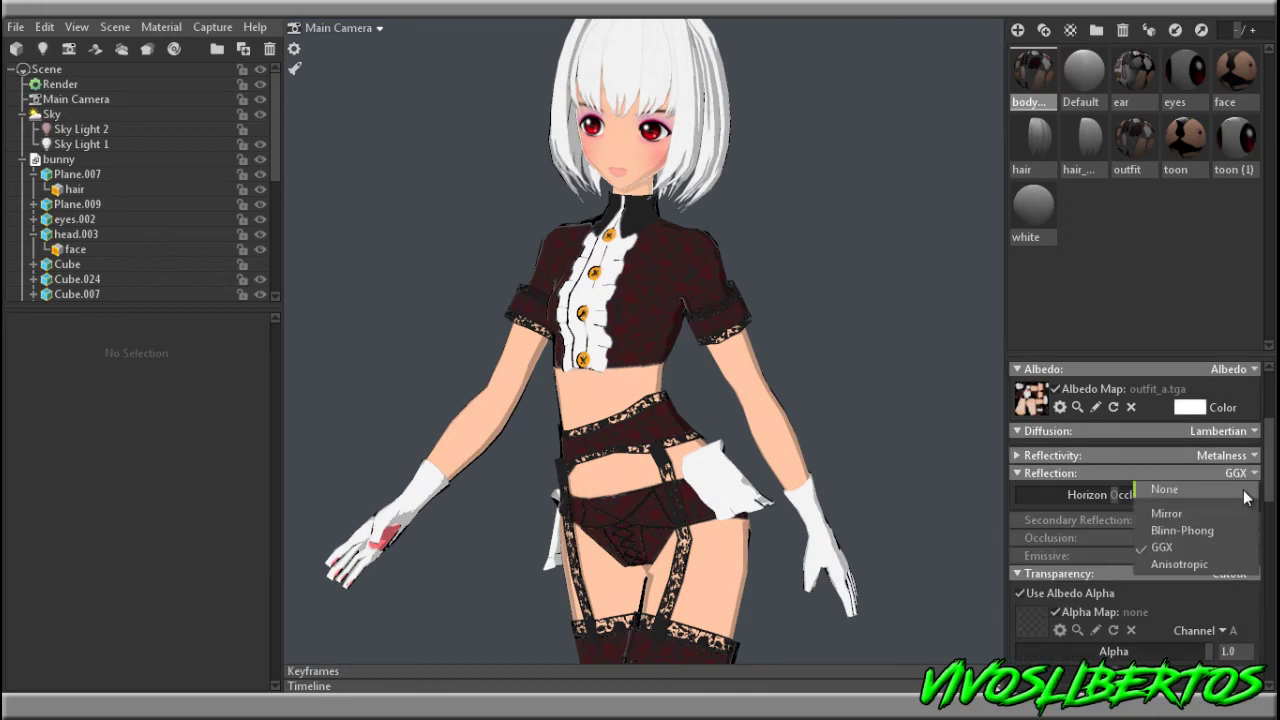
left_click(1245, 490)
left_click(1255, 456)
left_click(1201, 494)
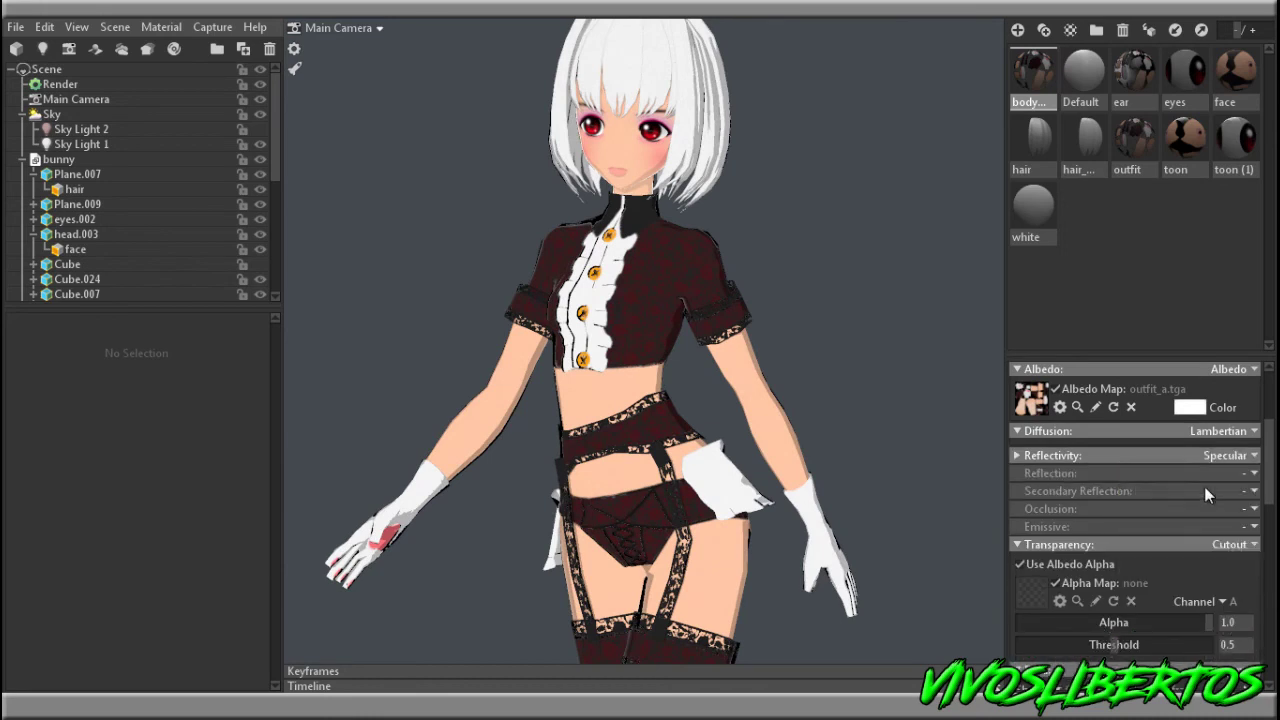
left_click(1255, 457)
left_click(1150, 471)
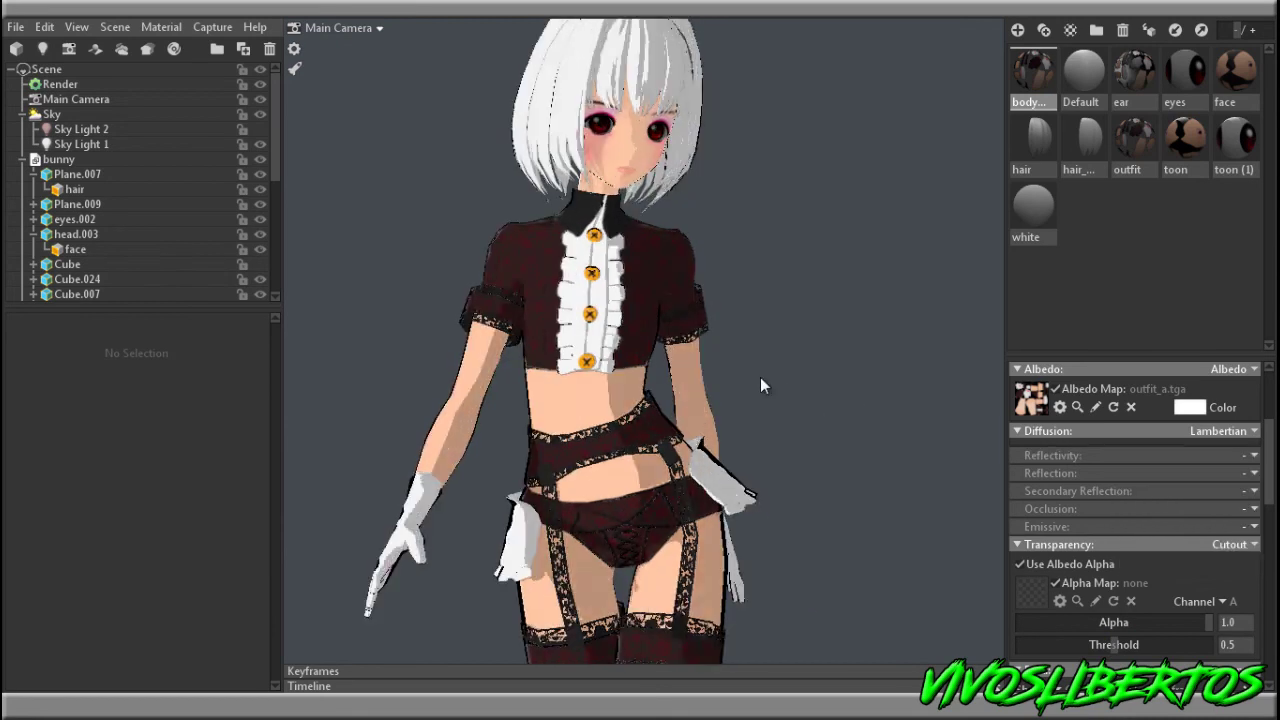
Switch to Marmoset Viewer and examine the re-exported character under rotated lighting and from several angles.
scroll(1152, 550, "down", 1)
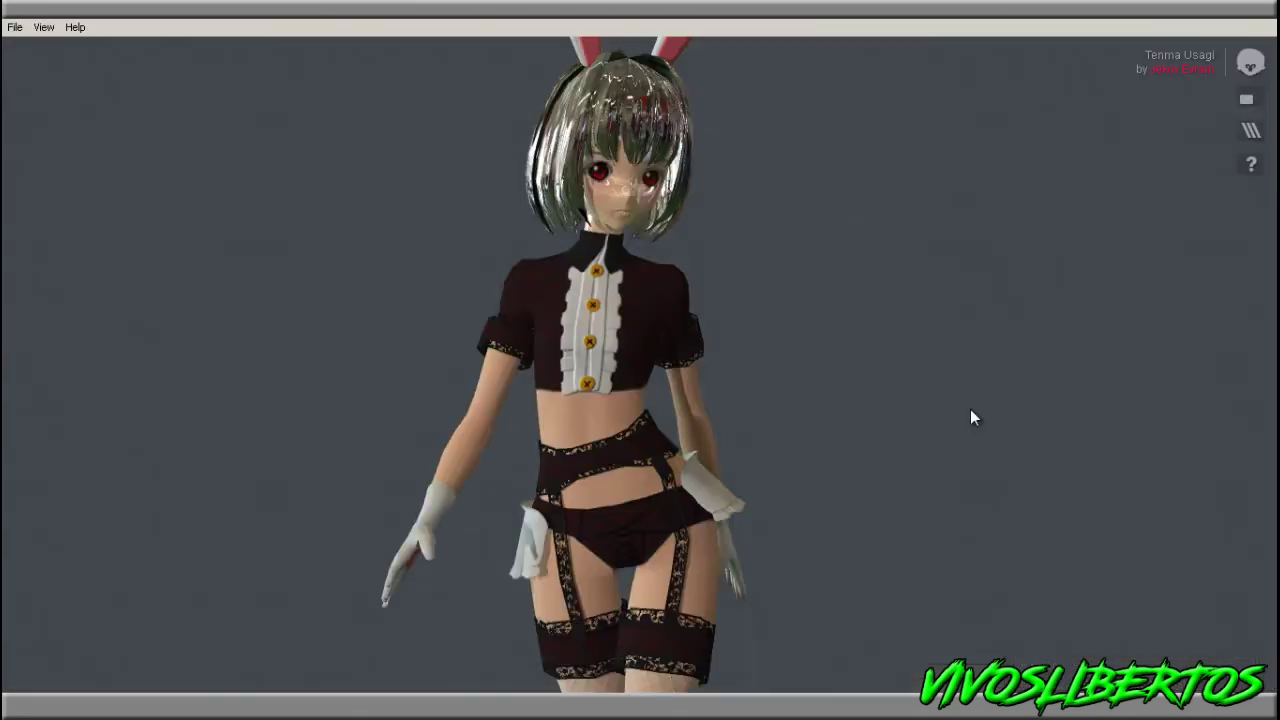
scroll(793, 401, "up", 5)
left_click_drag(793, 401, 971, 409, "shift")
scroll(956, 317, "down", 3)
scroll(634, 326, "up", 3)
middle_click_drag(971, 409, 893, 367)
scroll(893, 367, "down", 3)
left_click_drag(893, 367, 696, 357)
scroll(696, 357, "up", 2)
Inspect the re-exported model's reflectivity layer and look at it from another angle.
left_click(1250, 130)
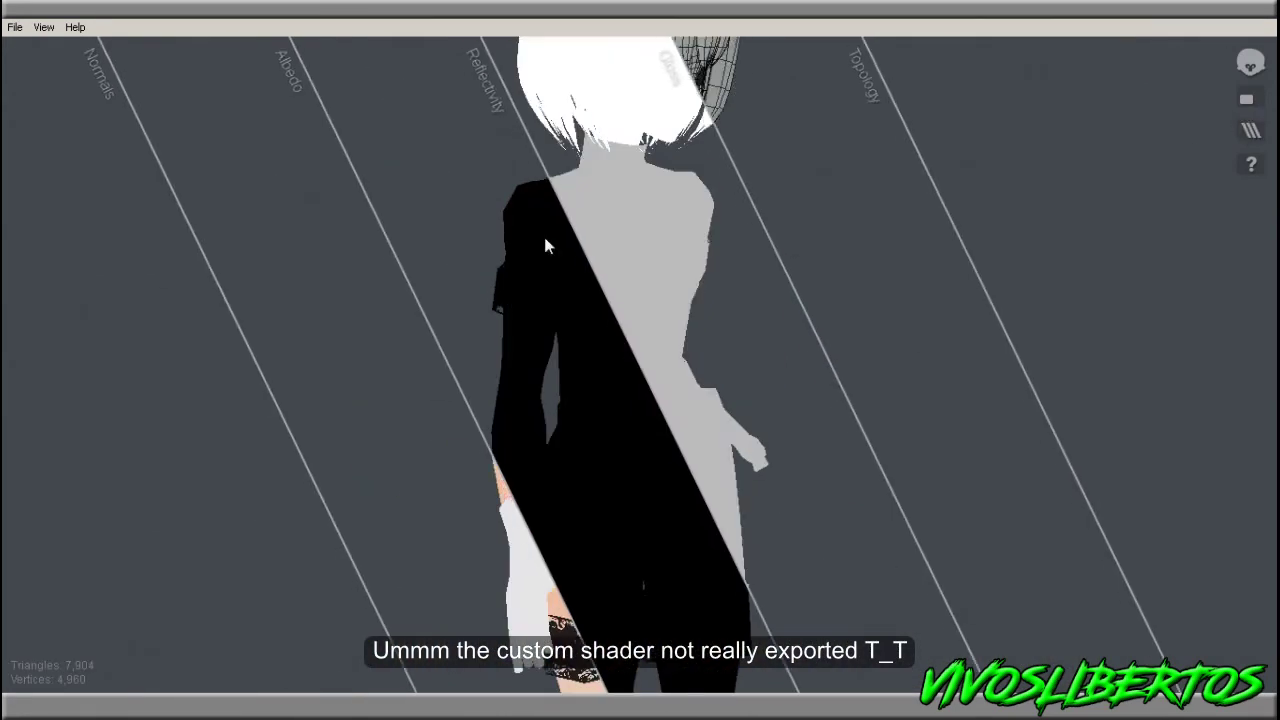
left_click(560, 300)
left_click(1250, 130)
left_click_drag(713, 185, 873, 276)
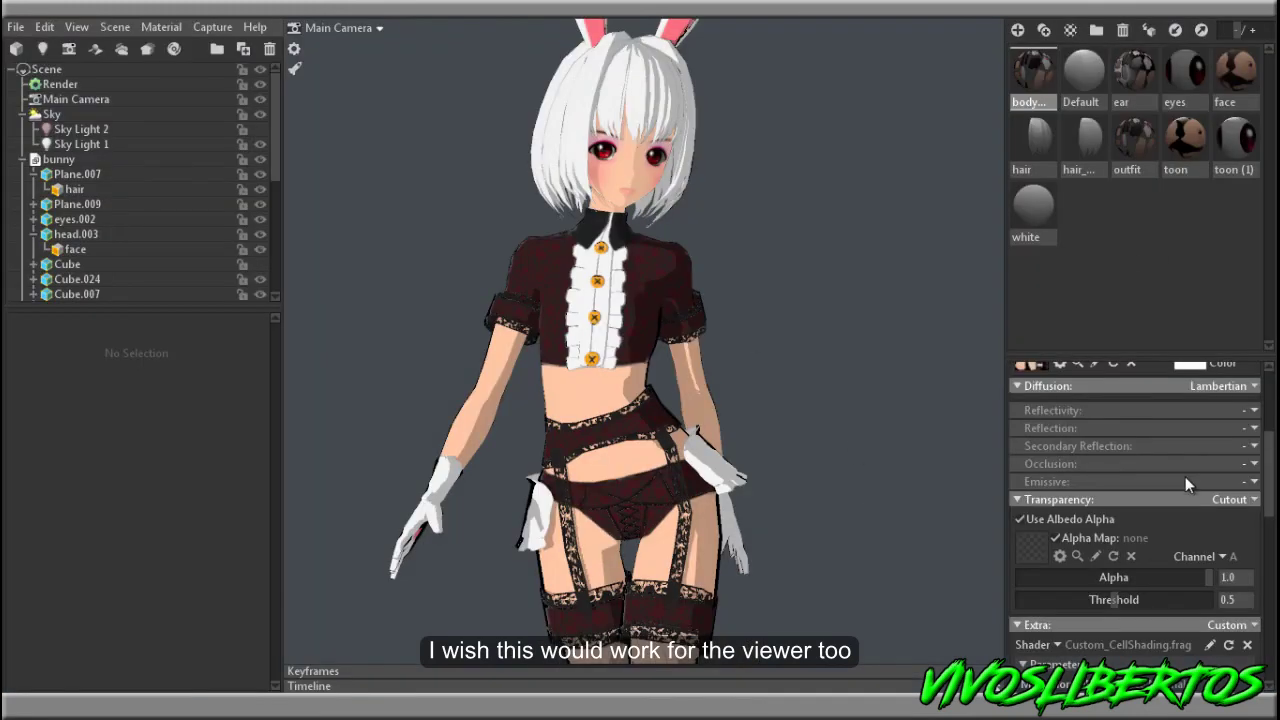
Switch back to Marmoset Toolbag, review the body material's settings, and rotate the lighting on the character.
scroll(1185, 476, "up", 6)
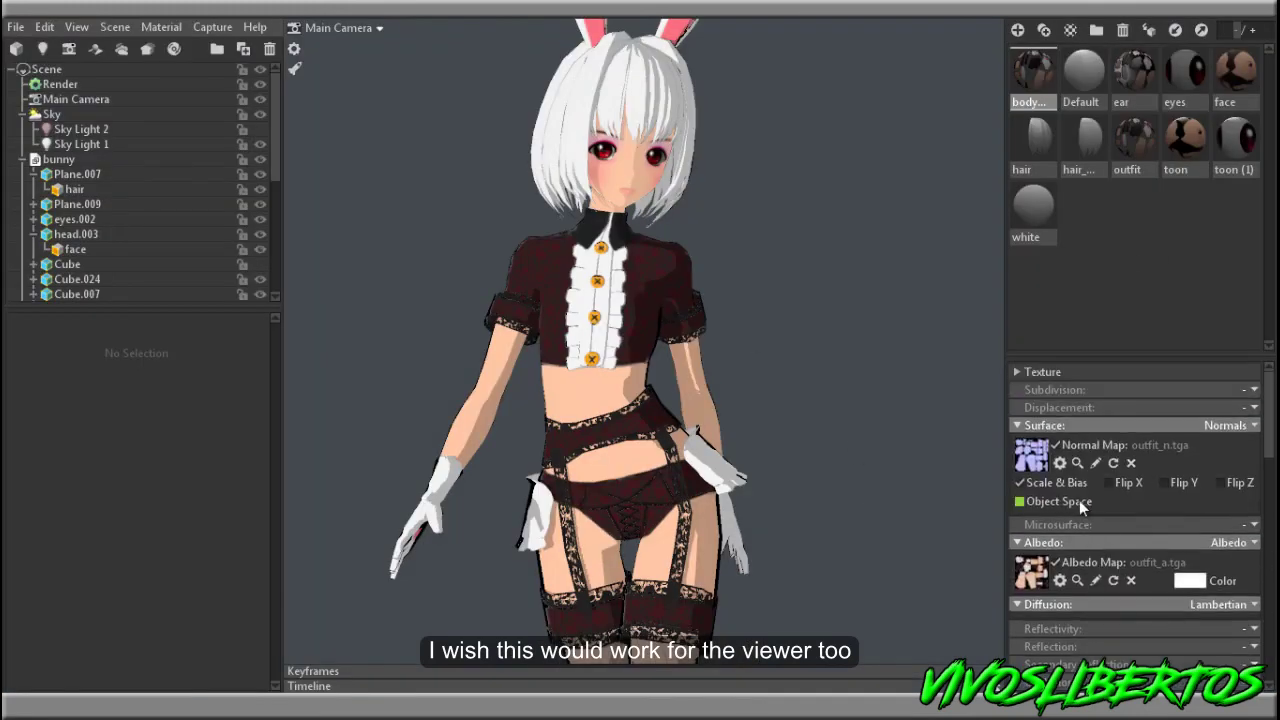
scroll(1132, 428, "down", 5)
scroll(1132, 428, "down", 5)
left_click_drag(817, 272, 664, 192, "shift")
scroll(662, 190, "down", 3)
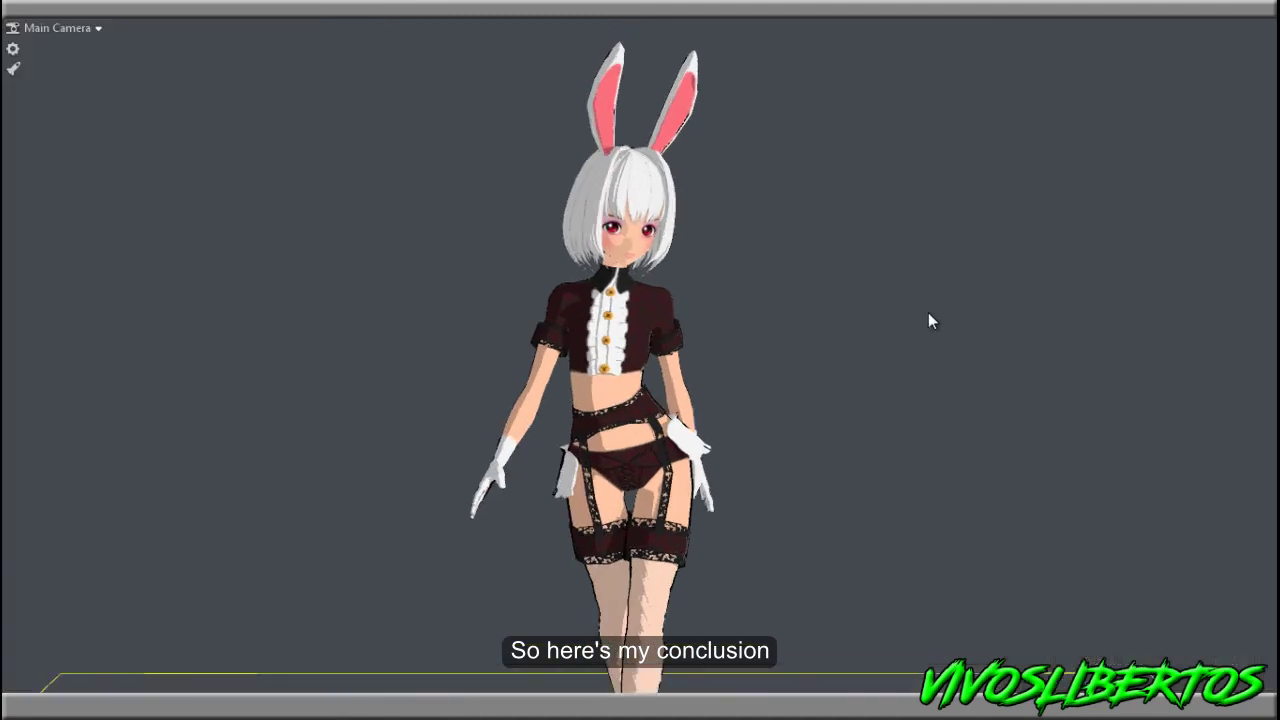
Hide the viewport guides, leaving only the character displayed without the surrounding interface.
left_click_drag(928, 312, 700, 325)
left_click_drag(700, 325, 456, 159)
scroll(456, 159, "down", 2)
key("space")
left_click(76, 27)
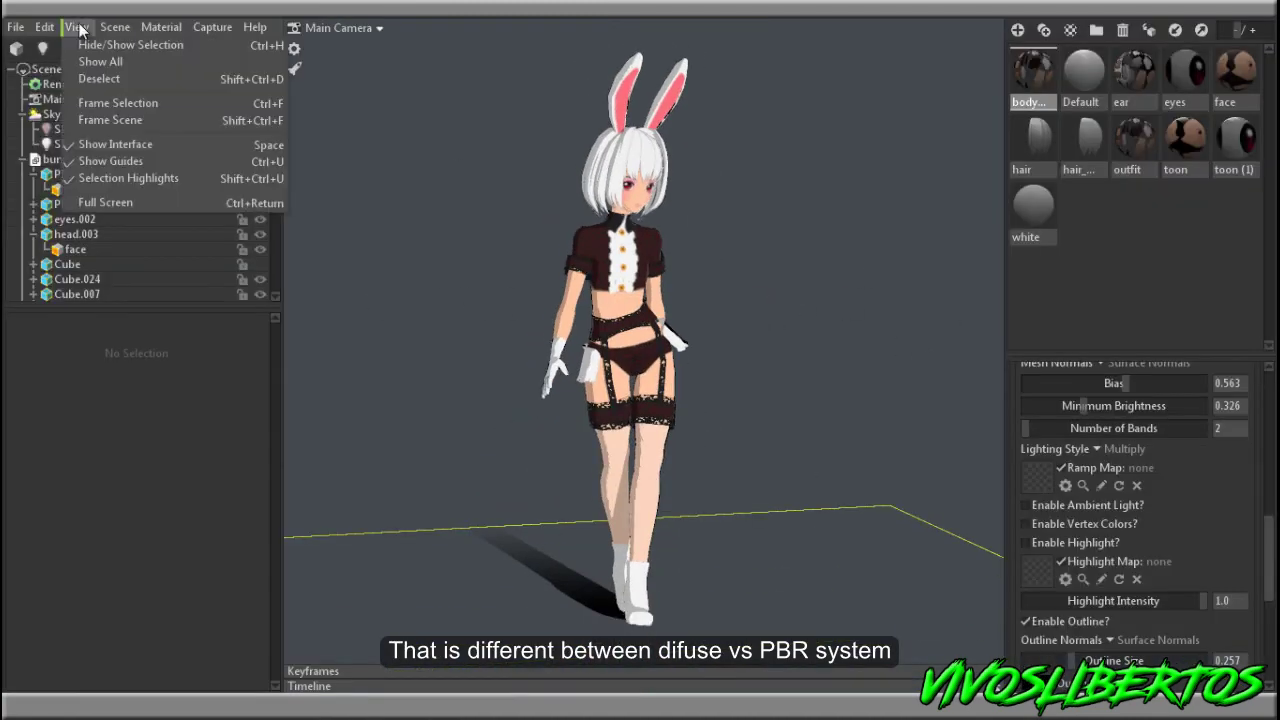
left_click(128, 168)
key("space")
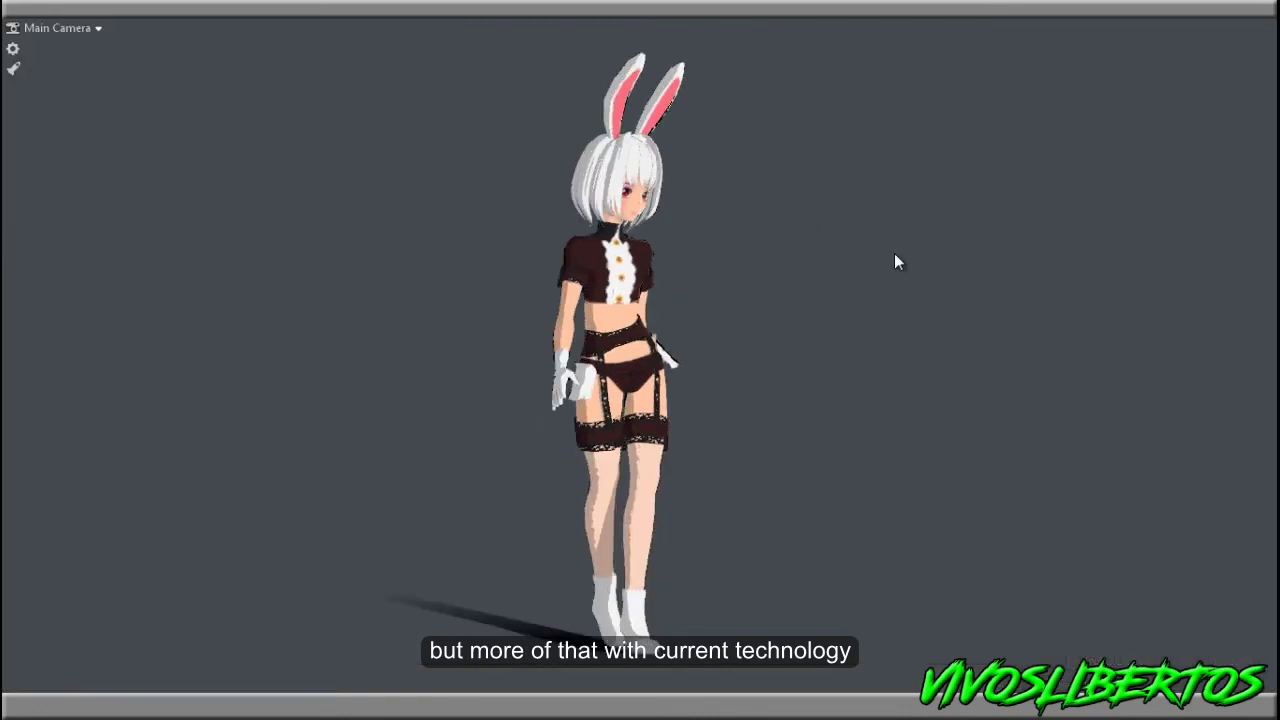
Examine the toon-shaded outfit up close from several angles.
left_click_drag(950, 314, 796, 330)
scroll(807, 261, "up", 5)
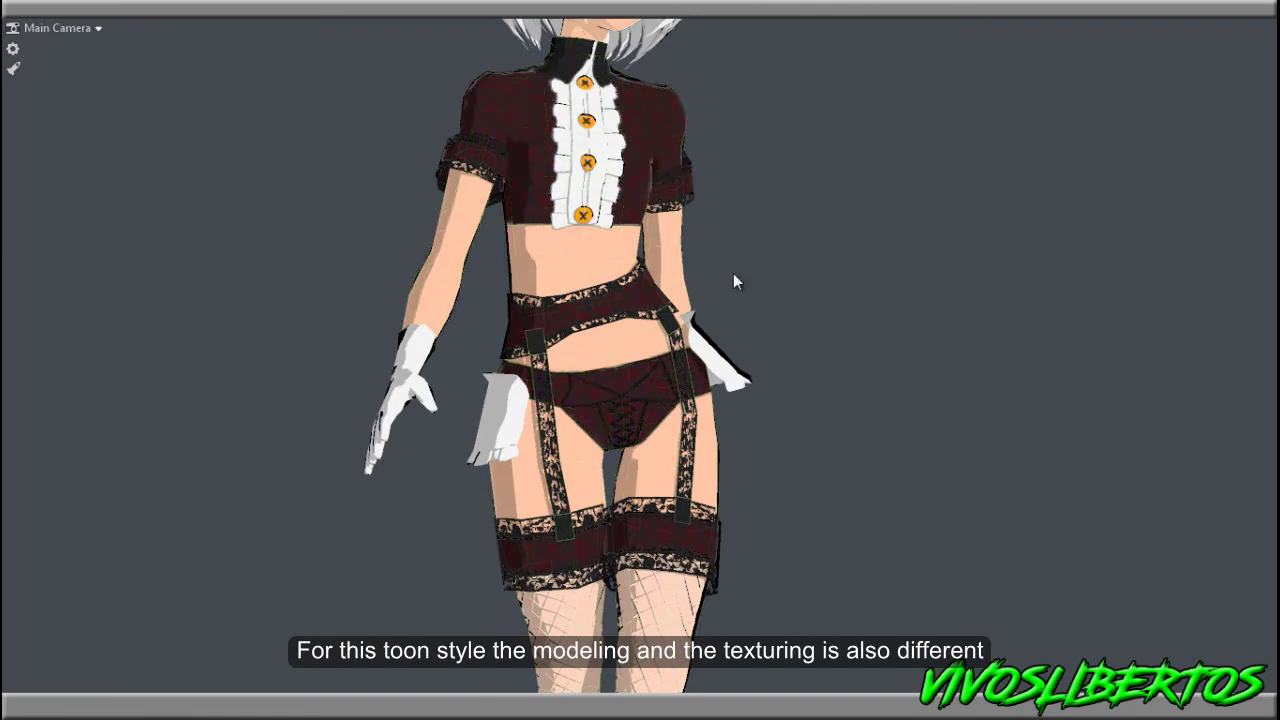
middle_click_drag(711, 205, 637, 173)
scroll(637, 173, "up", 3)
left_click_drag(637, 173, 1020, 264)
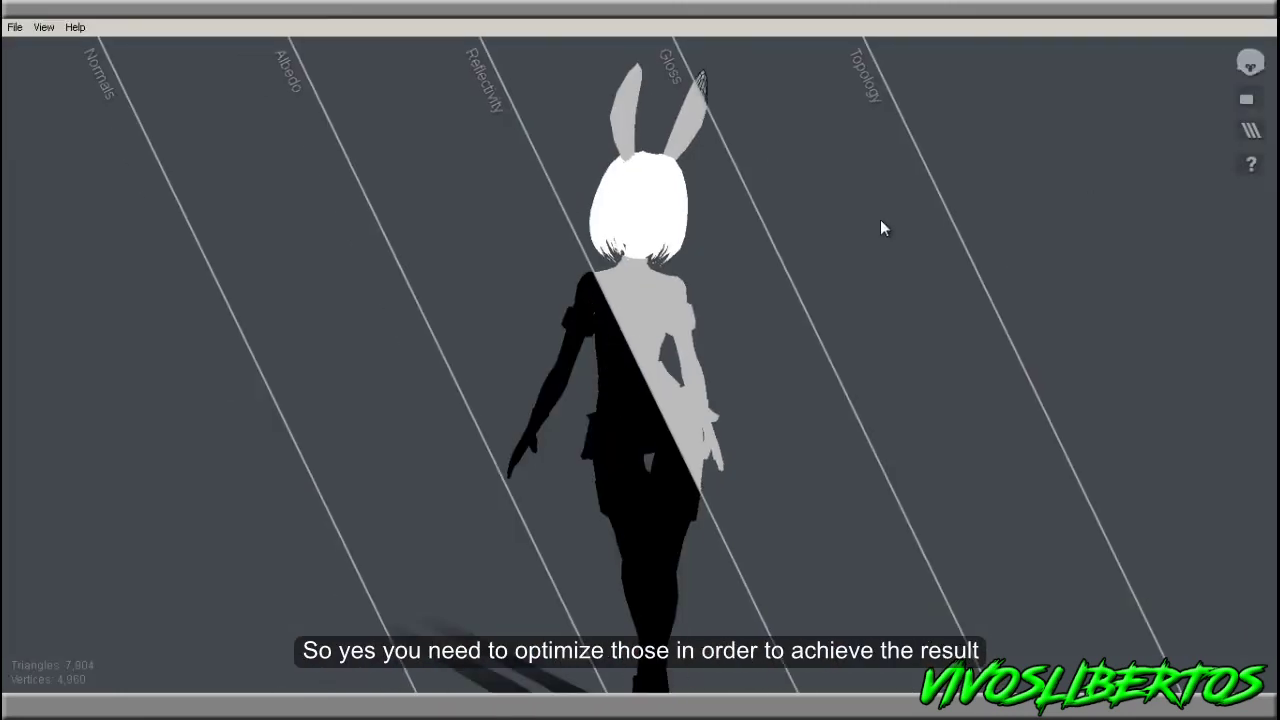
In Marmoset Viewer, inspect the exported model's Topology, Normals and Albedo layers one after another.
left_click(881, 221)
left_click(1248, 131)
left_click(113, 265)
left_click(1248, 131)
left_click(300, 258)
left_click_drag(845, 372, 700, 365)
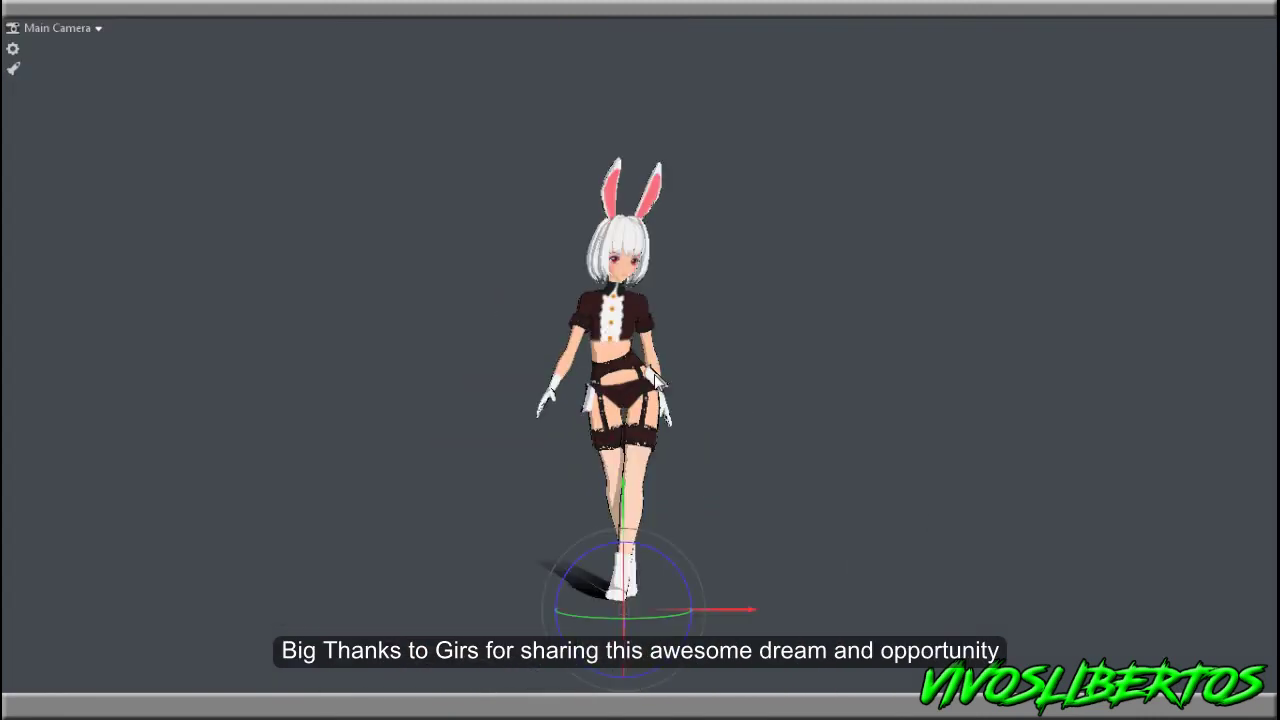
Switch back to Marmoset Toolbag and examine the full character and its face up close.
left_click_drag(655, 378, 640, 428)
scroll(827, 387, "up", 5)
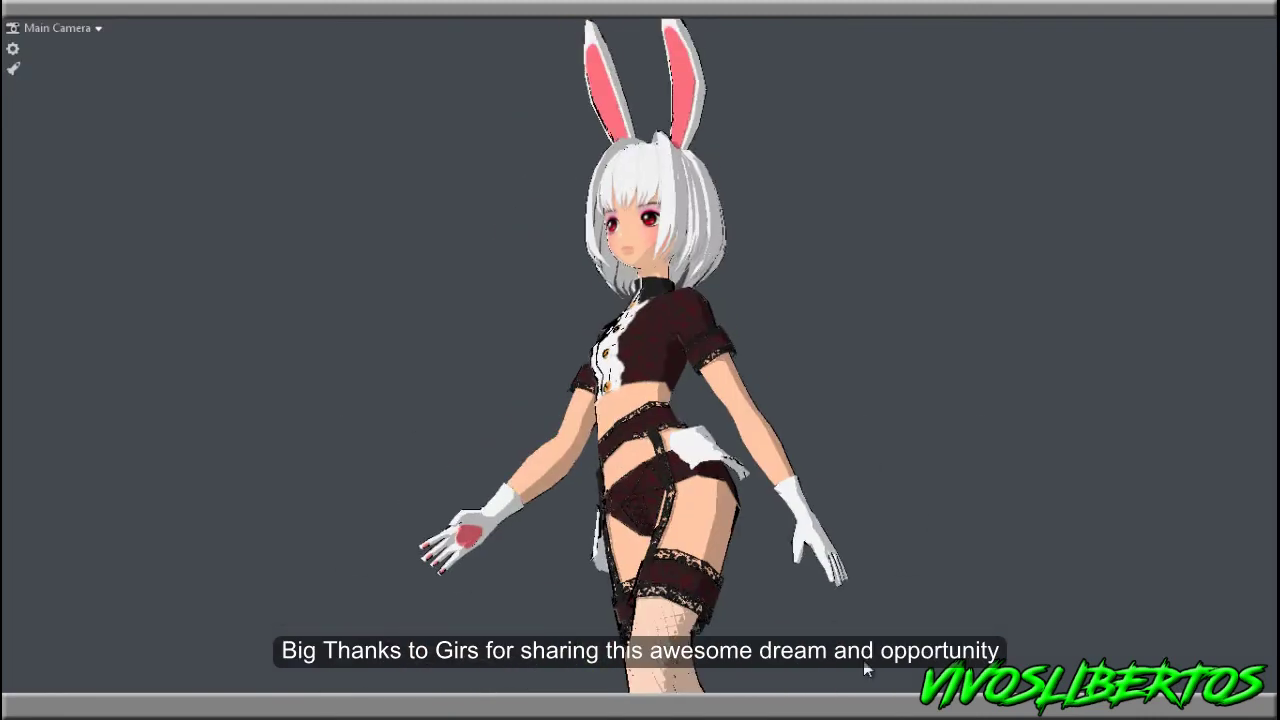
middle_click_drag(827, 387, 810, 416)
left_click_drag(810, 416, 1106, 515)
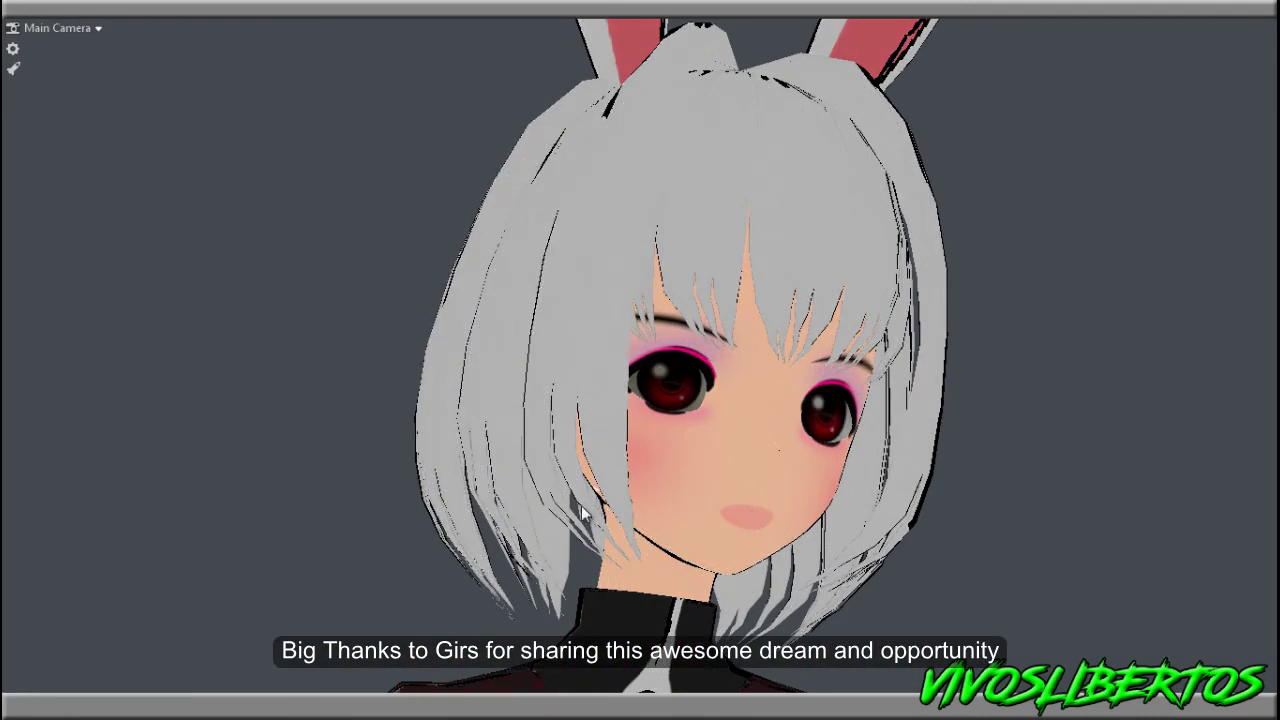